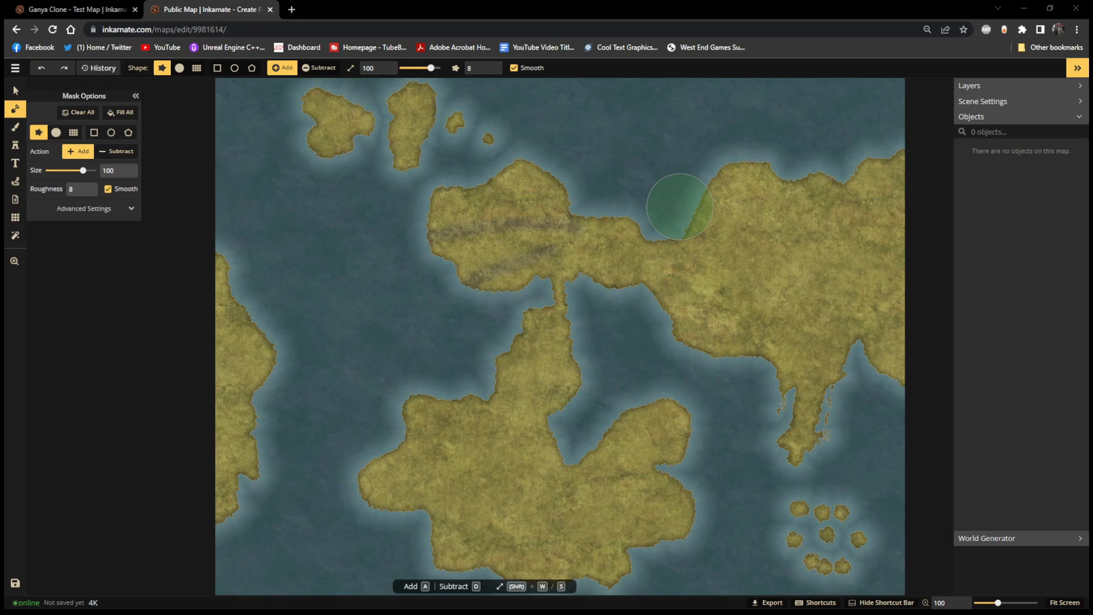
Examine the coastlines and small islands of the bare continent map and compare them with the finished Ganya map
scroll(911, 421, "up", 6)
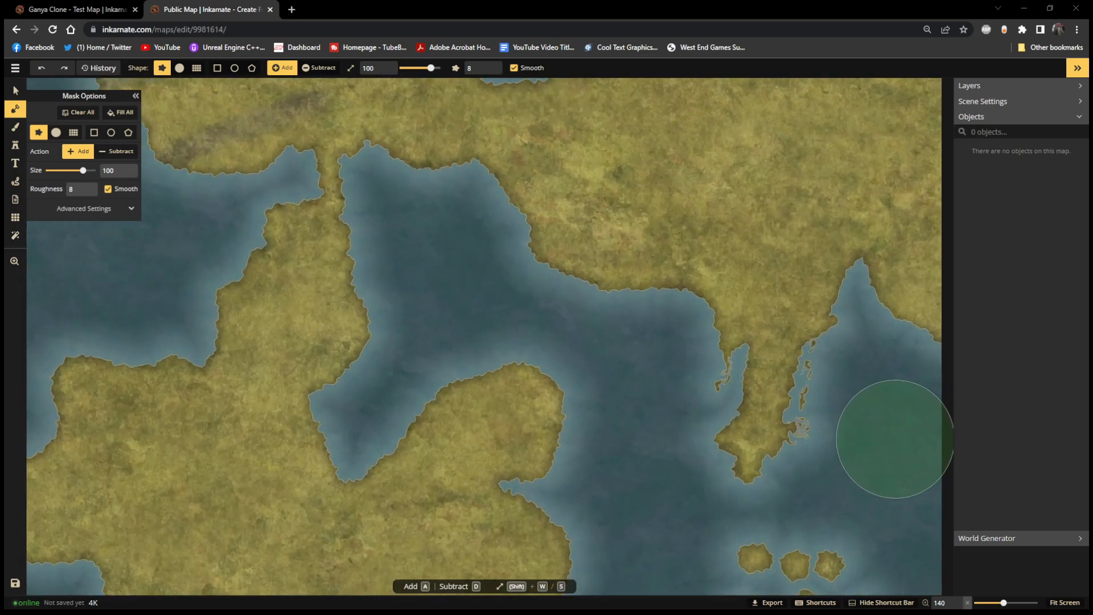
scroll(893, 436, "up", 8)
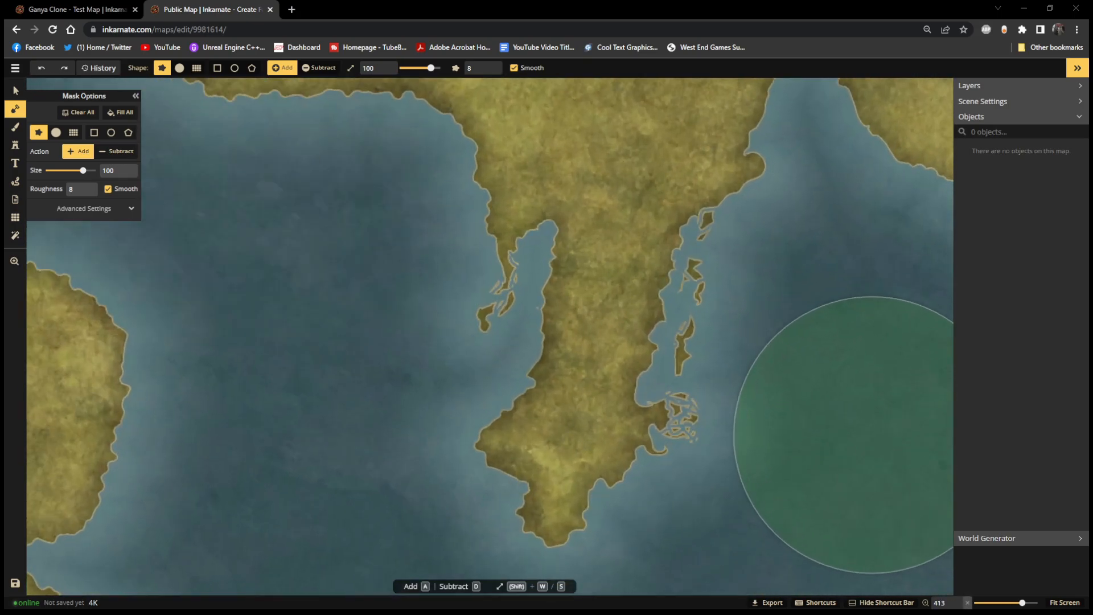
scroll(871, 434, "down", 9)
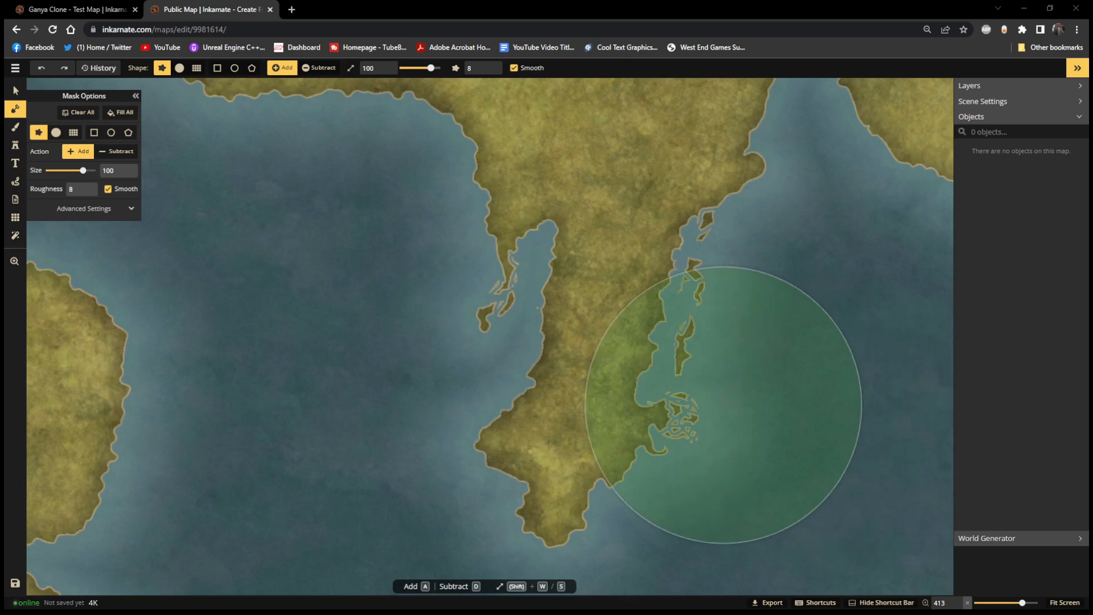
scroll(758, 391, "down", 5)
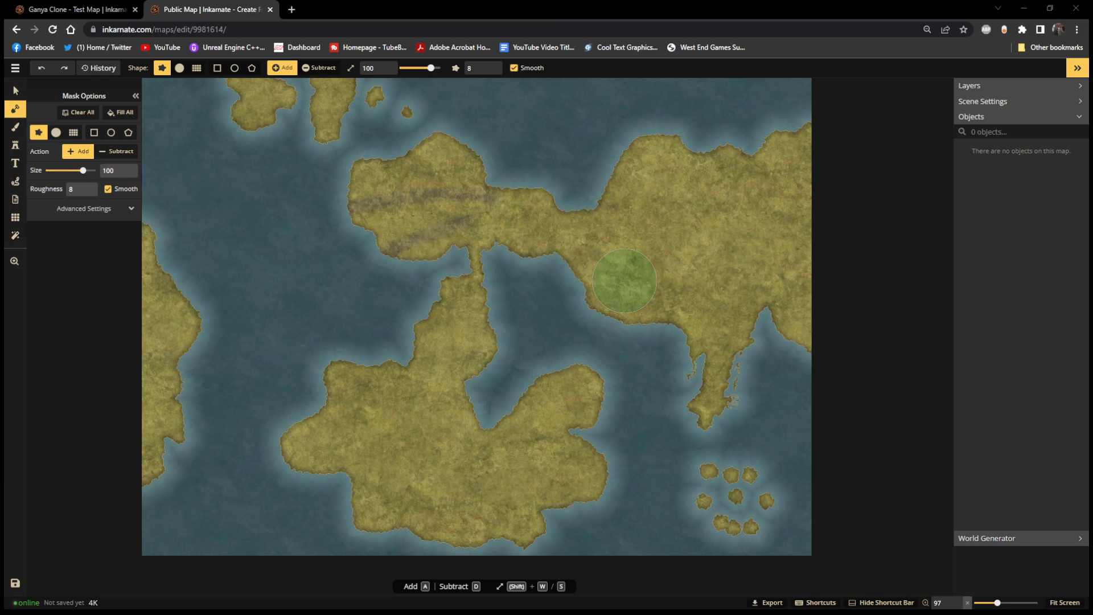
left_click(79, 10)
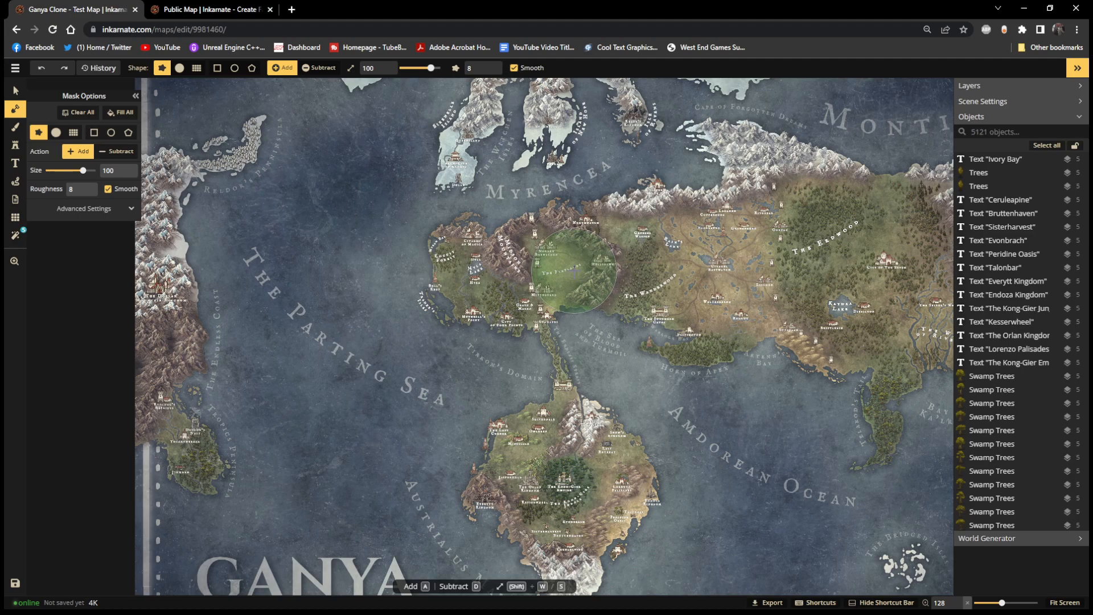
left_click(219, 12)
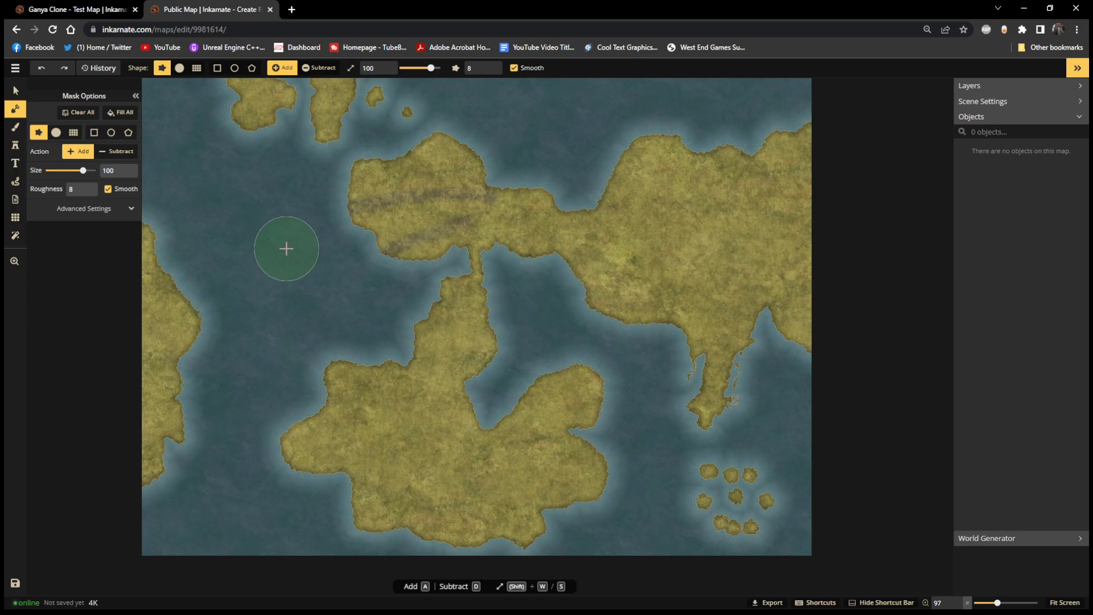
Draw a dashed free-draw path diagonally across the southern continent, from the southwestern sea into the northeastern inlet, undoing unsatisfactory attempts
scroll(378, 452, "up", 4)
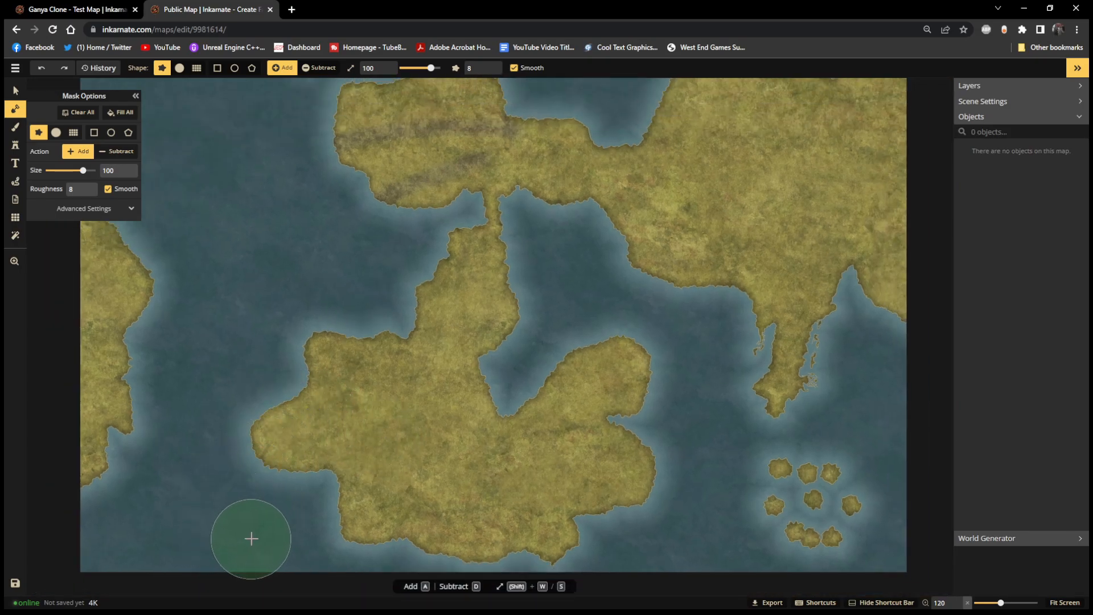
left_click(20, 130)
left_click(15, 182)
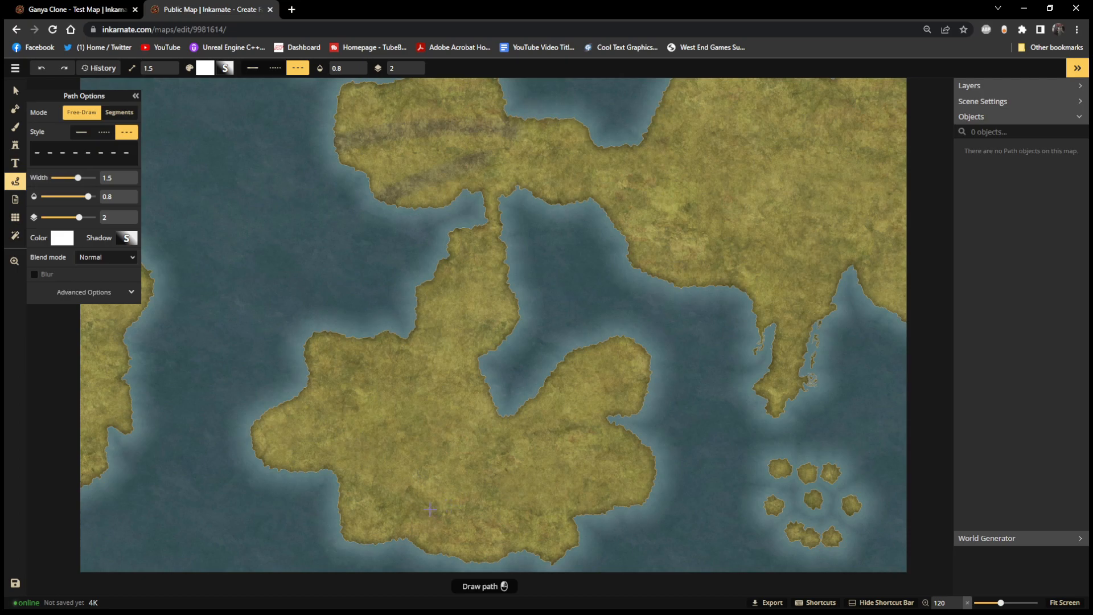
left_click_drag(317, 512, 525, 397)
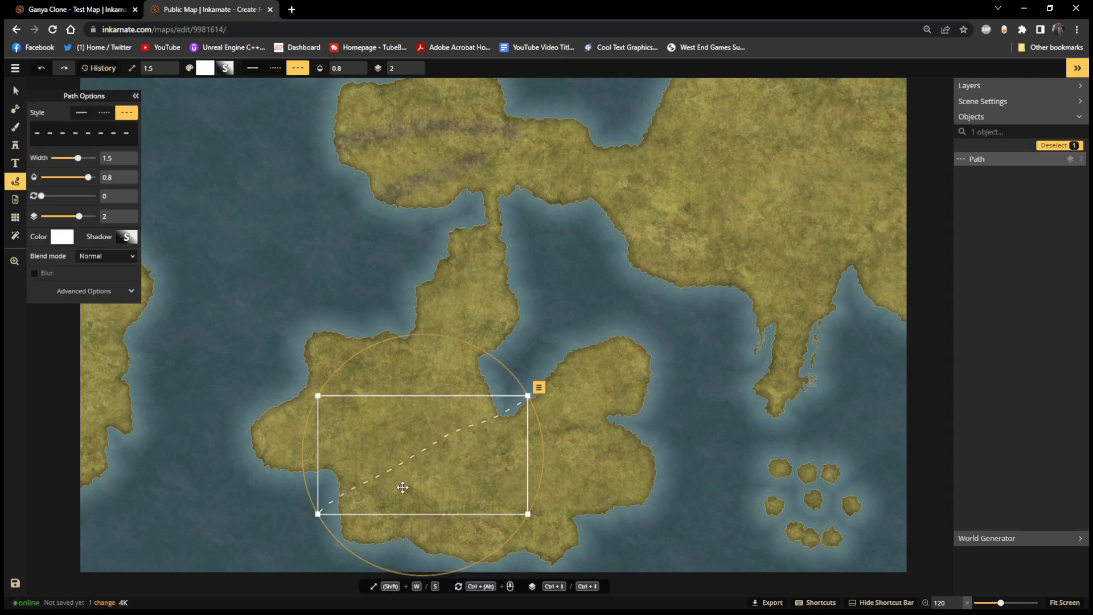
key("ctrl+z")
left_click_drag(305, 520, 344, 478)
left_click_drag(470, 380, 528, 367)
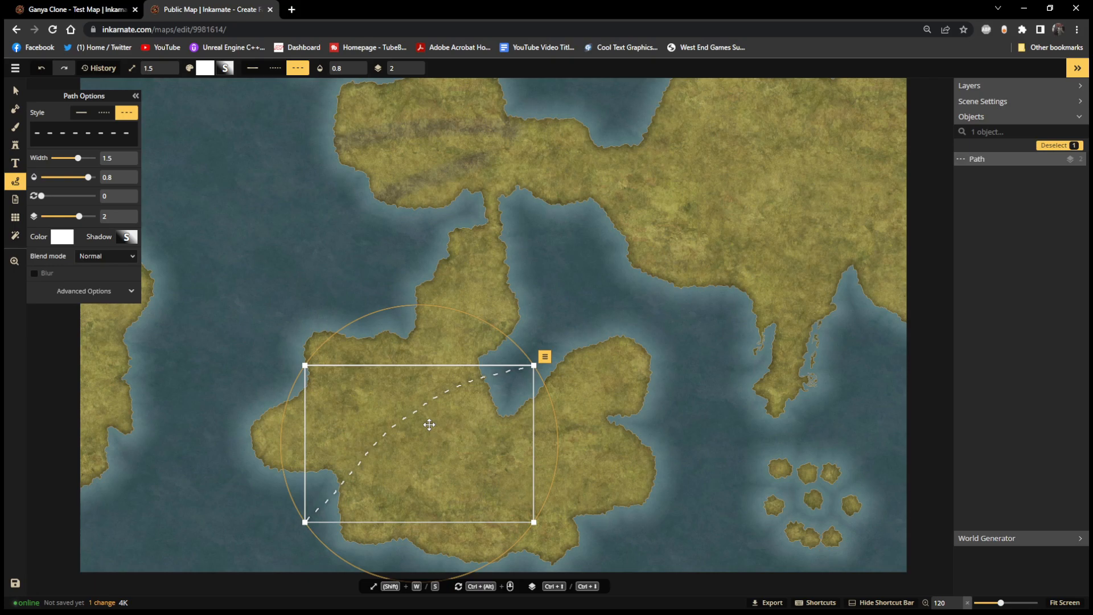
key("ctrl+z")
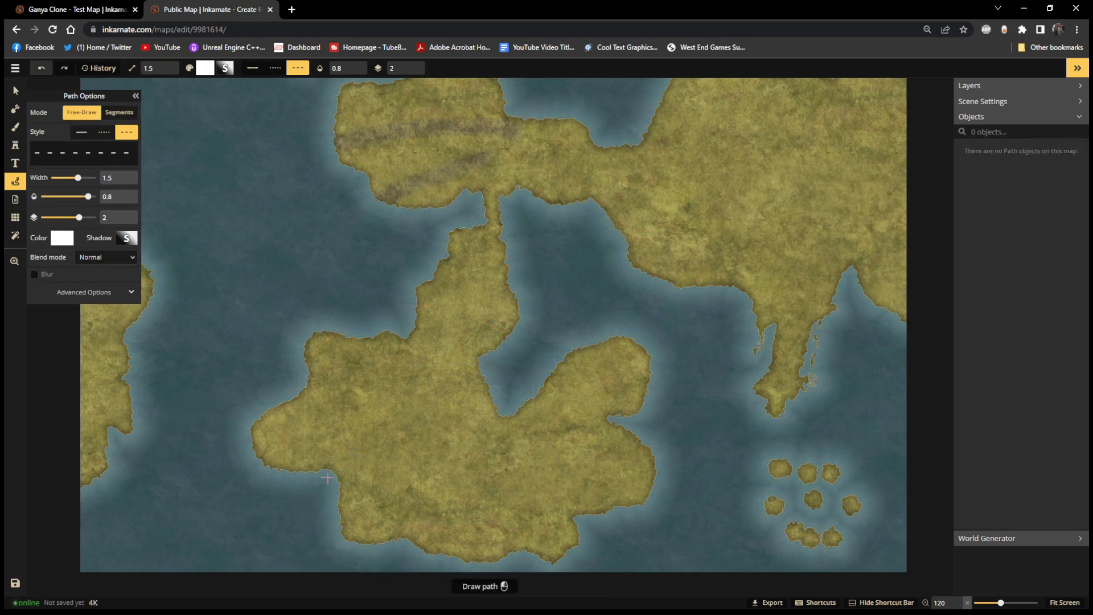
mouse_move(279, 510)
left_mouse_down()
mouse_move(482, 416)
mouse_move(534, 354)
left_mouse_up()
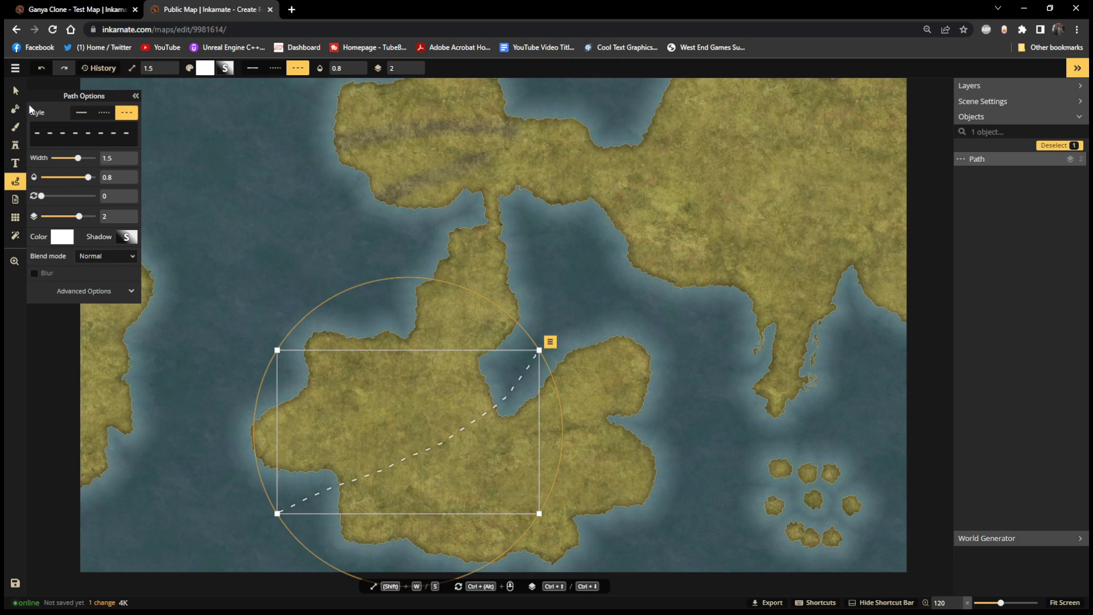
Choose the Green Mountains stamp set from the Mountains collection of the Fantasy World stamp catalog
left_click(16, 145)
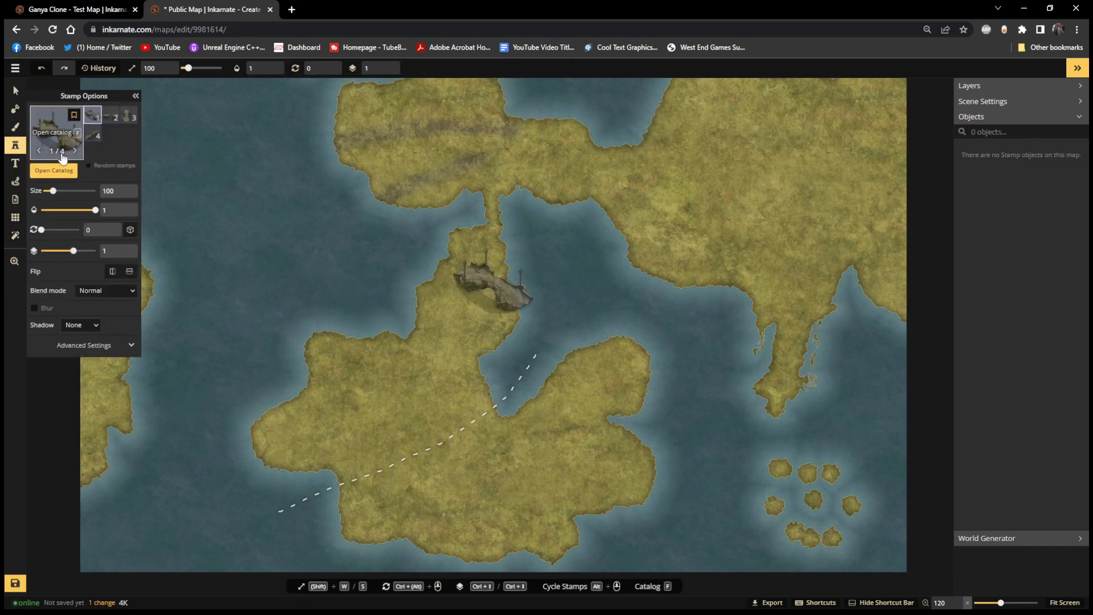
left_click(55, 171)
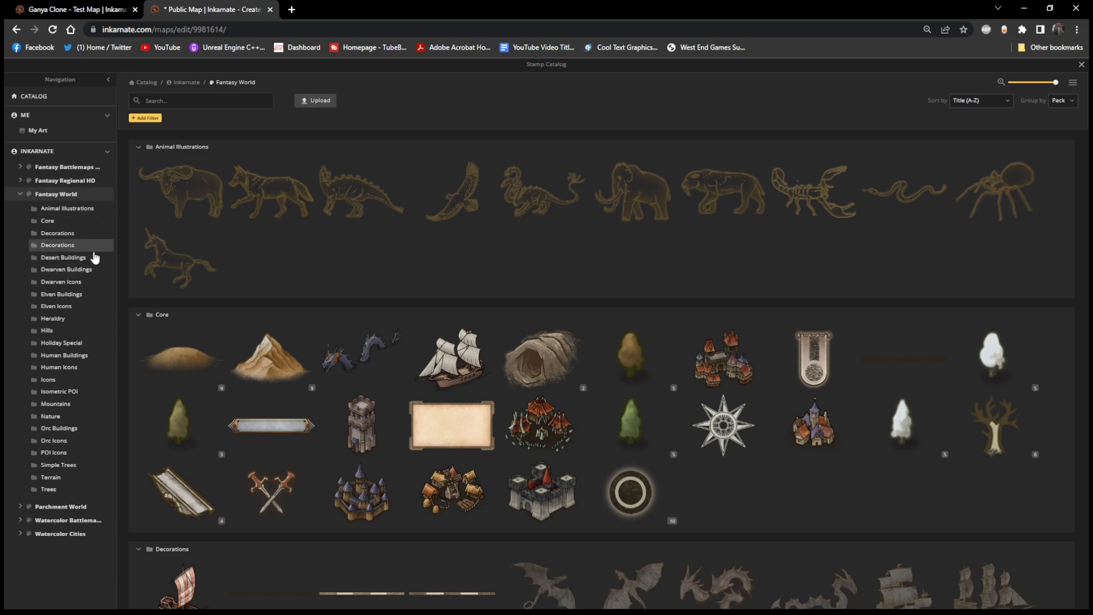
mouse_move(282, 353)
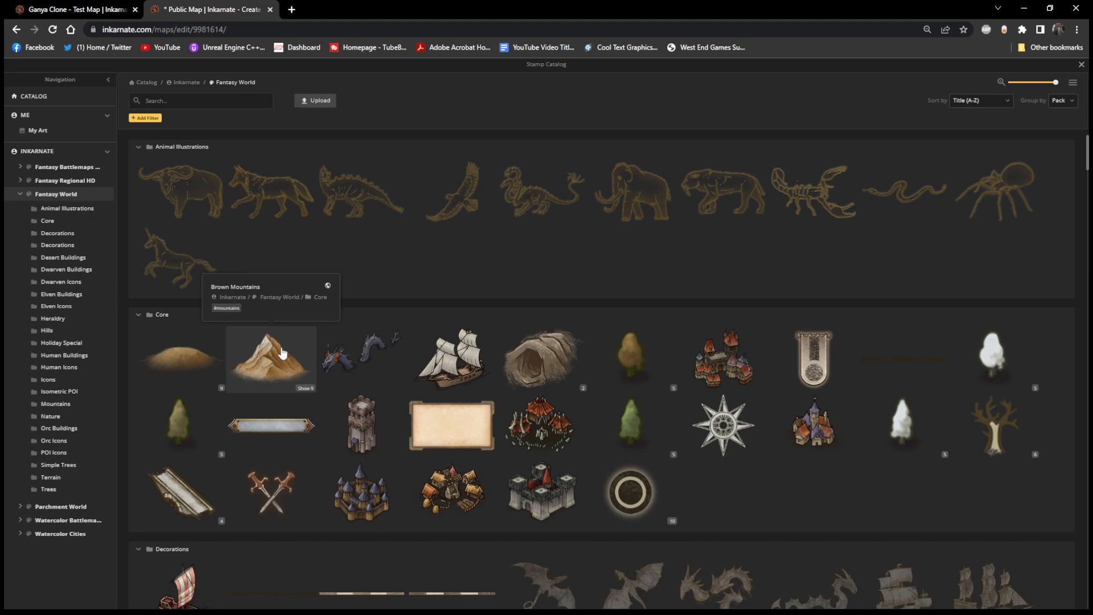
left_click(169, 101)
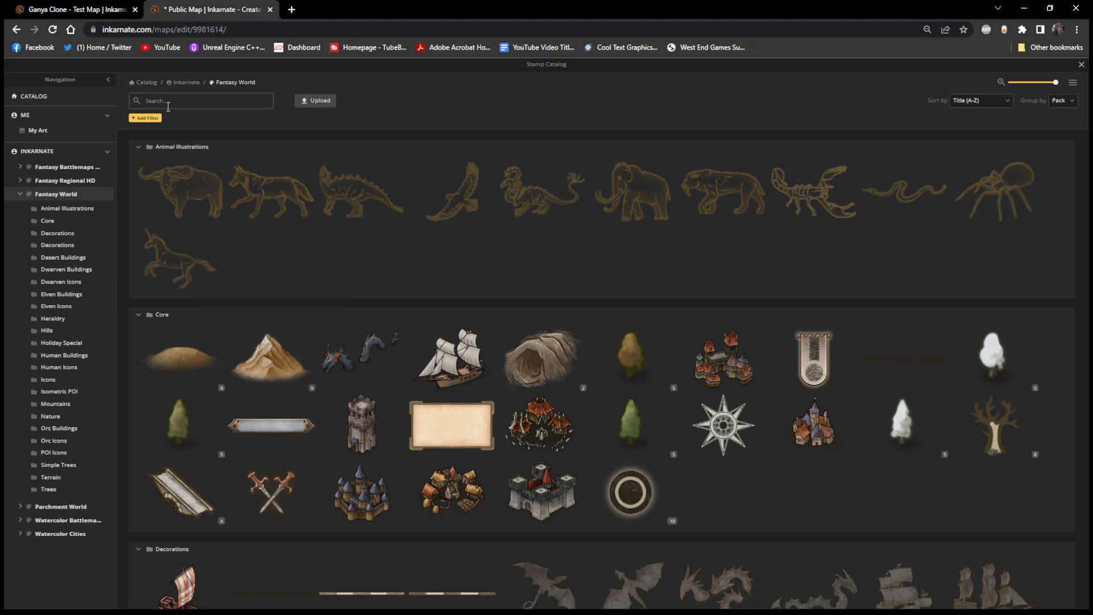
left_click(60, 404)
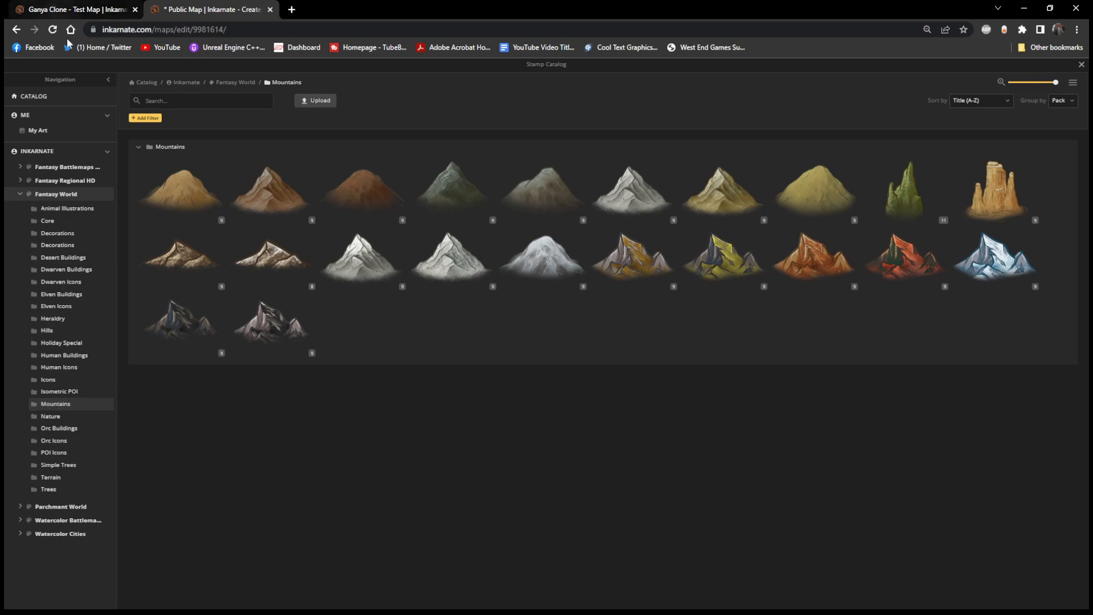
mouse_move(230, 285)
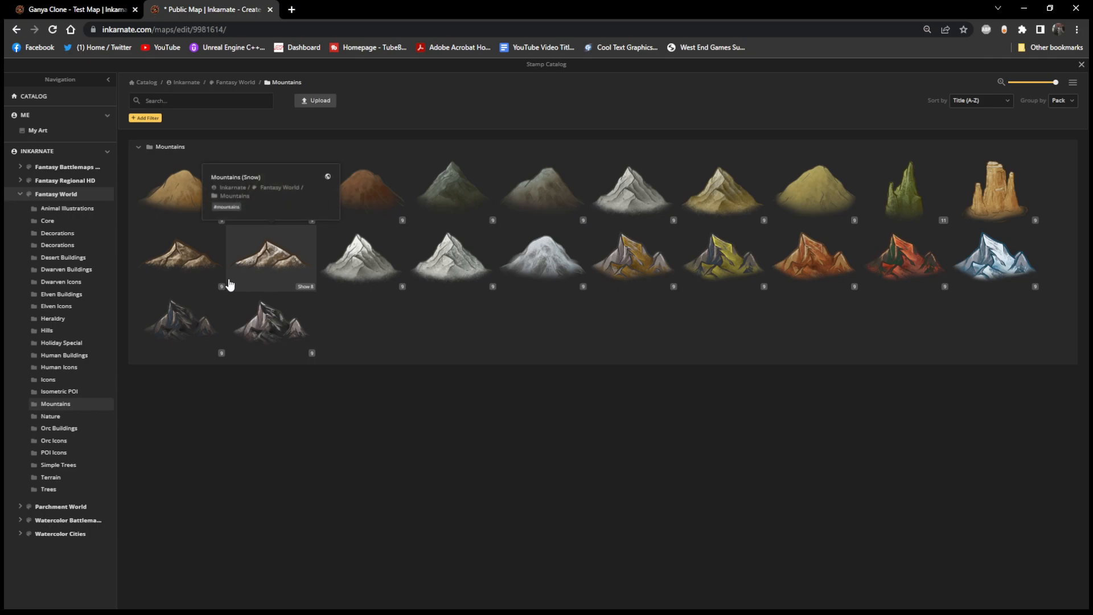
mouse_move(635, 251)
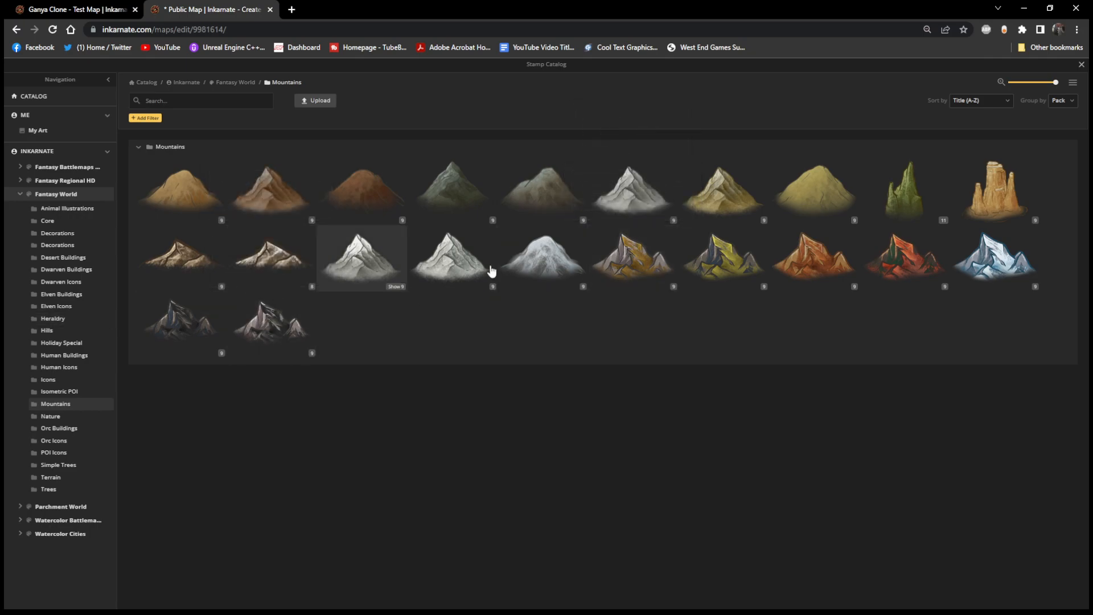
mouse_move(810, 263)
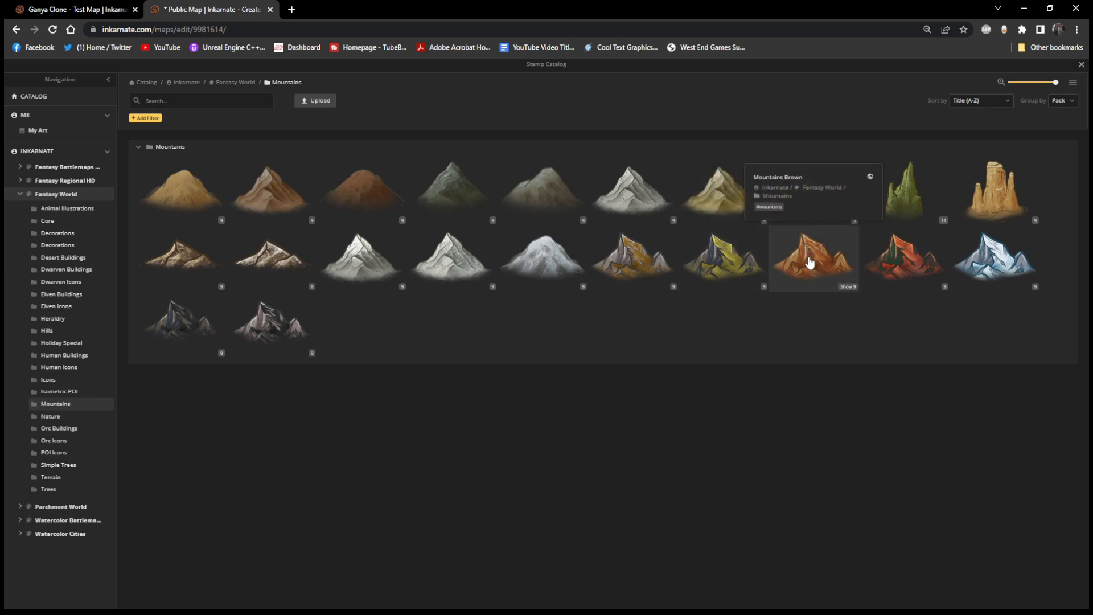
mouse_move(732, 178)
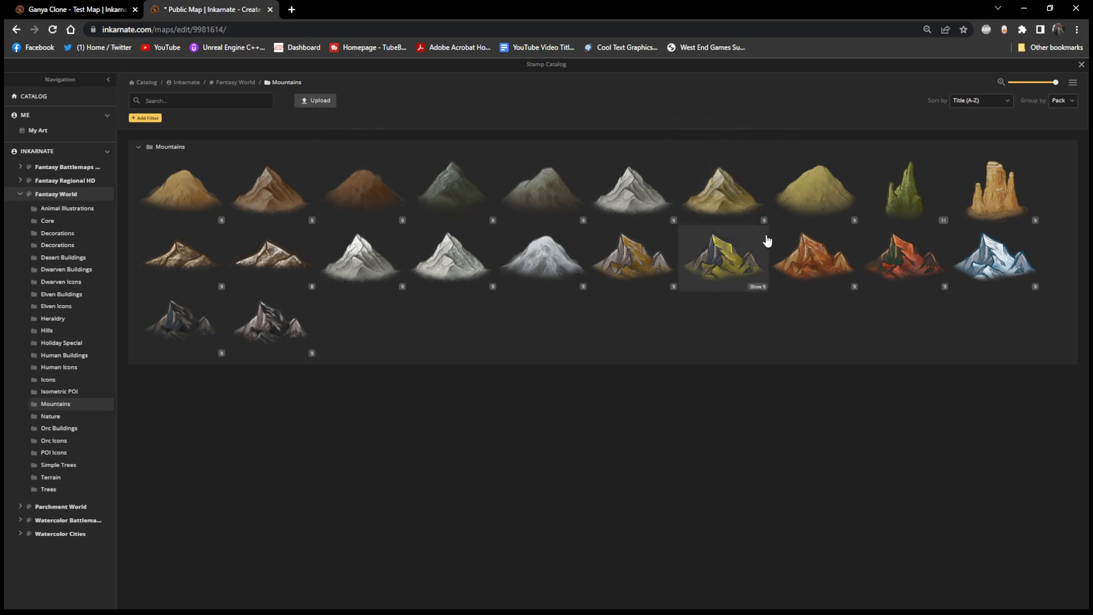
left_click(726, 199)
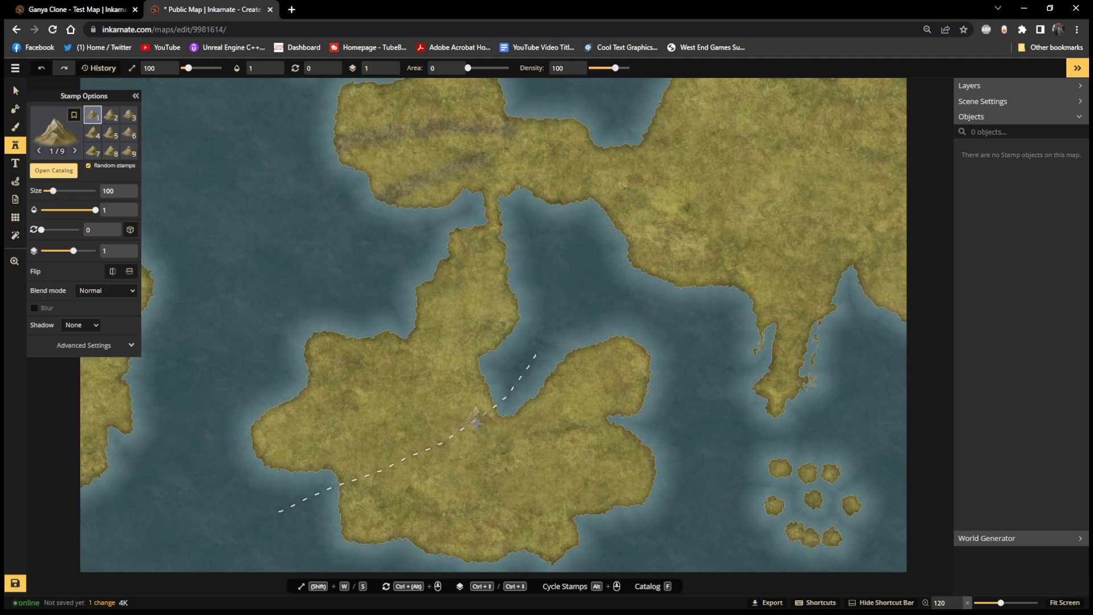
scroll(477, 424, "down", 2)
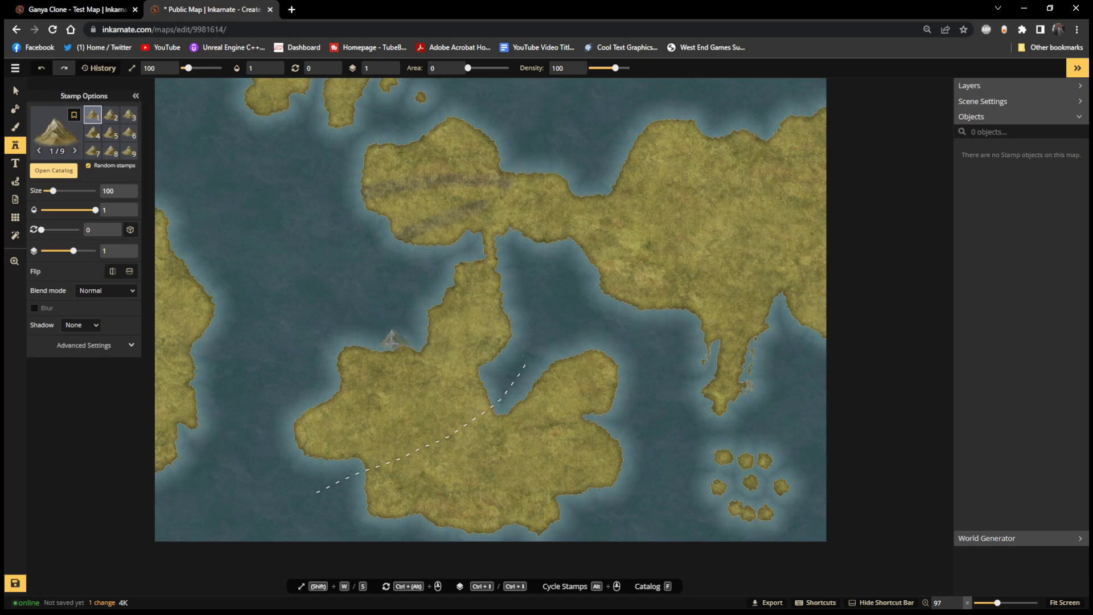
scroll(433, 470, "up", 1)
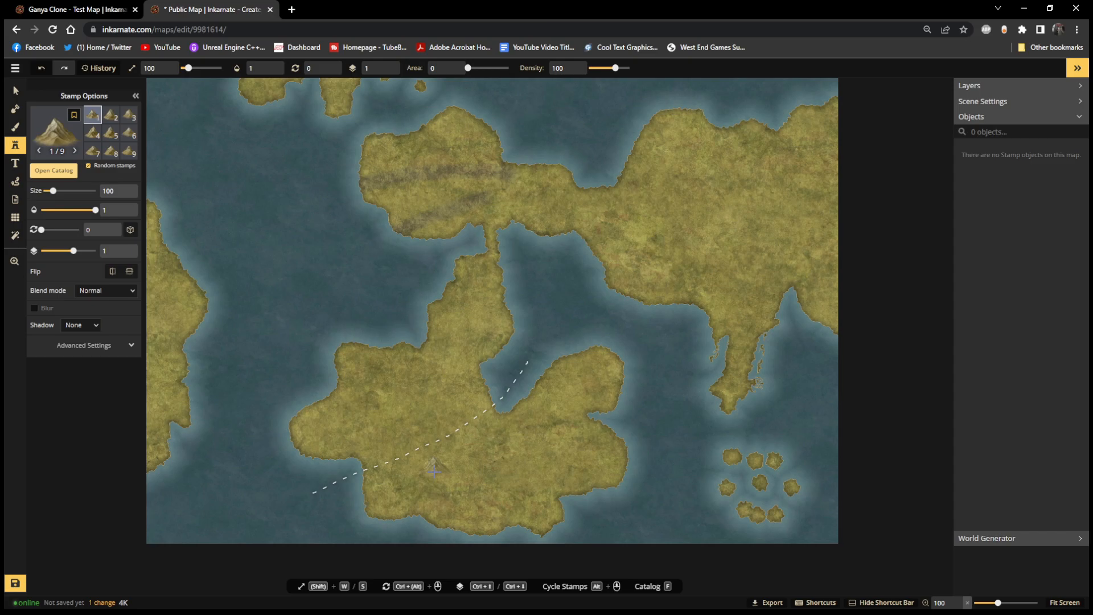
scroll(434, 470, "up", 10)
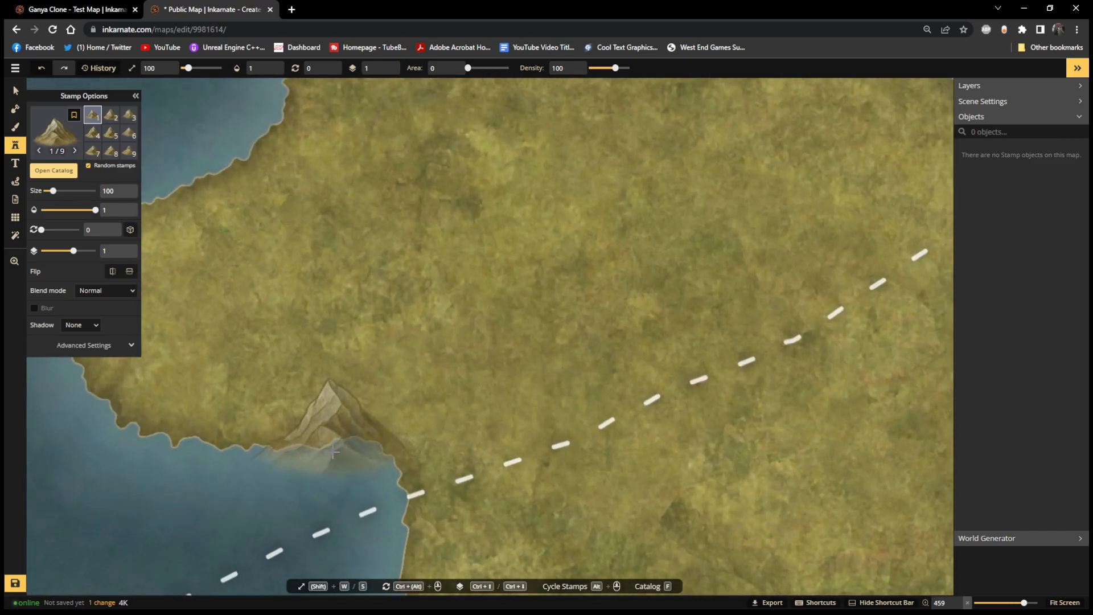
scroll(333, 452, "down", 3)
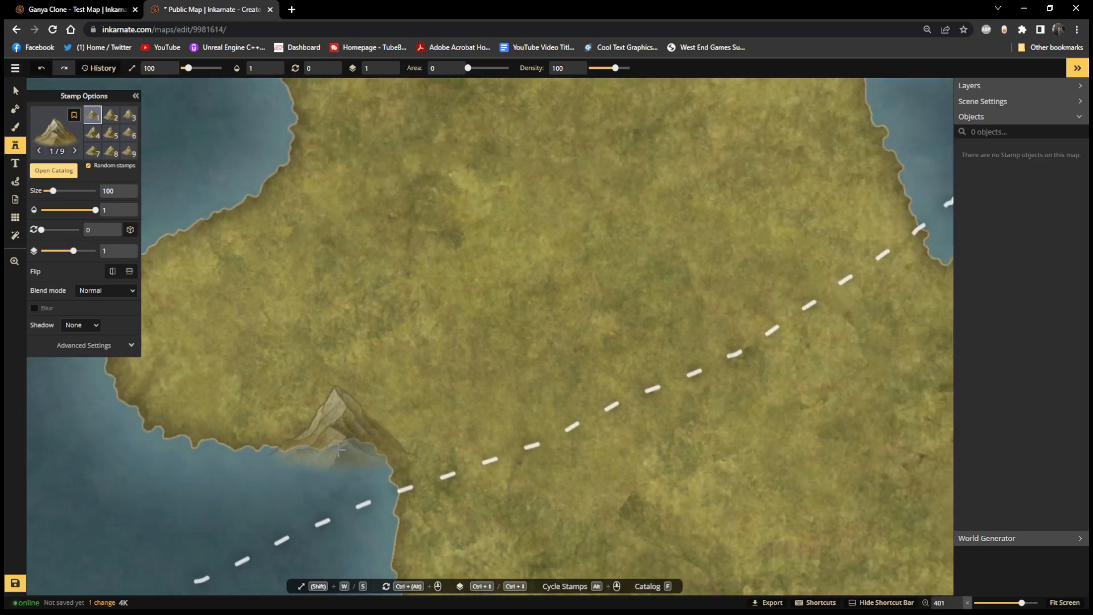
scroll(343, 447, "down", 5)
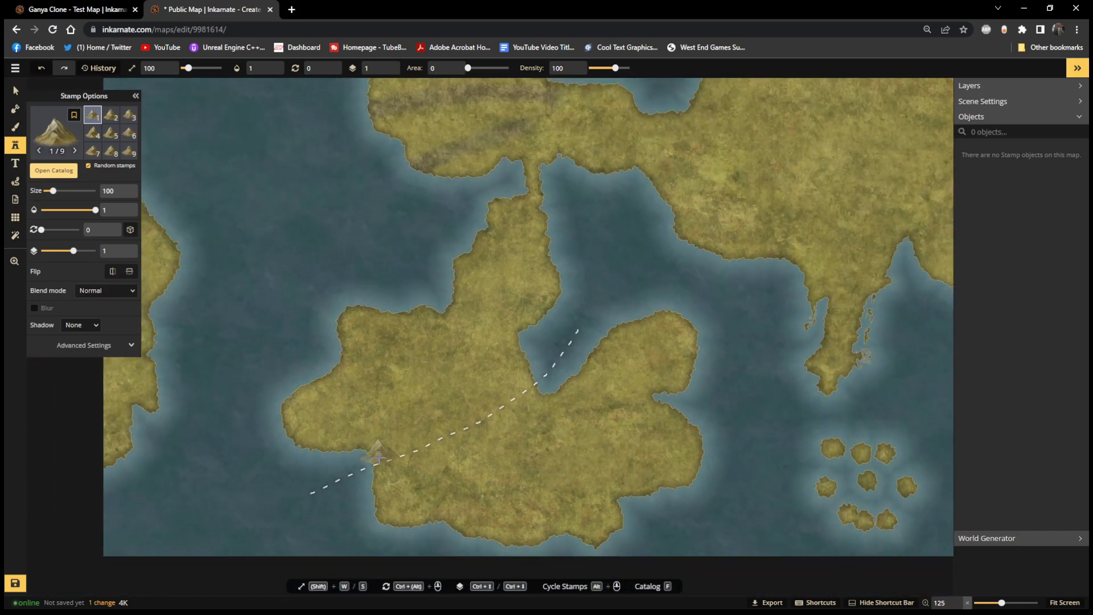
Place a range of eight green mountain stamps along the dashed path, from the inlet down to the southwestern coast of the southern continent
scroll(542, 458, "down", 1)
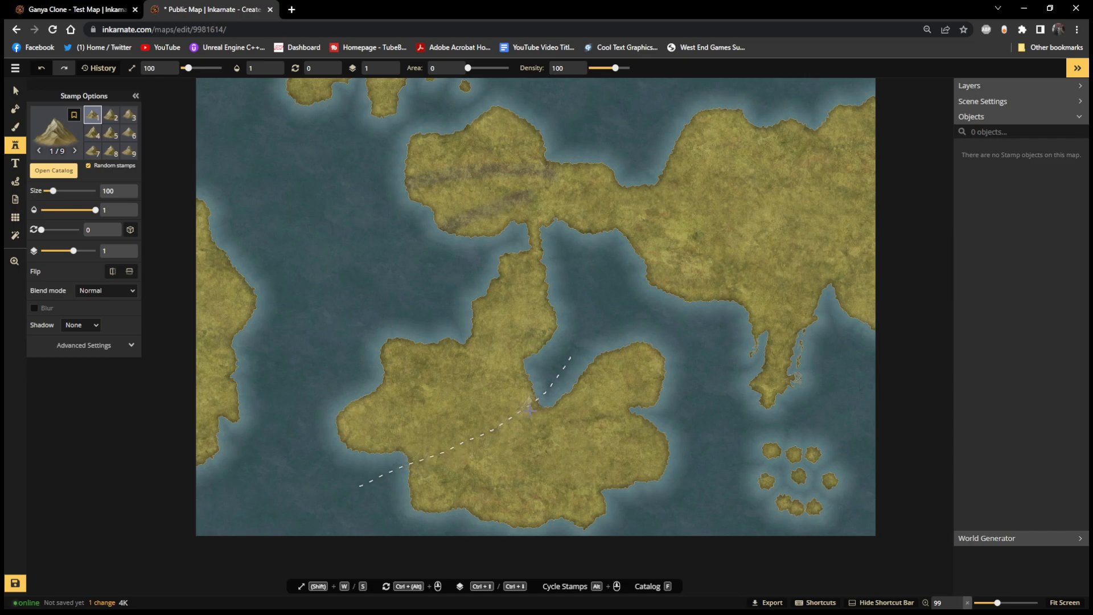
left_click(527, 411)
left_click(514, 419)
left_click(504, 426)
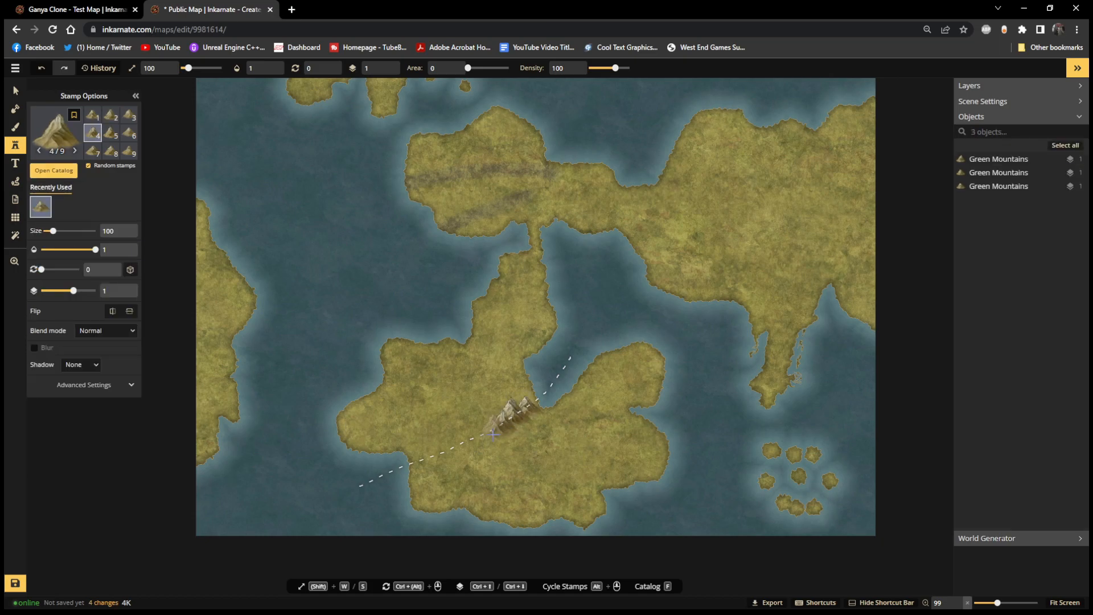
left_click(482, 439)
left_click(456, 450)
left_click(438, 460)
left_click(424, 457)
left_click(416, 462)
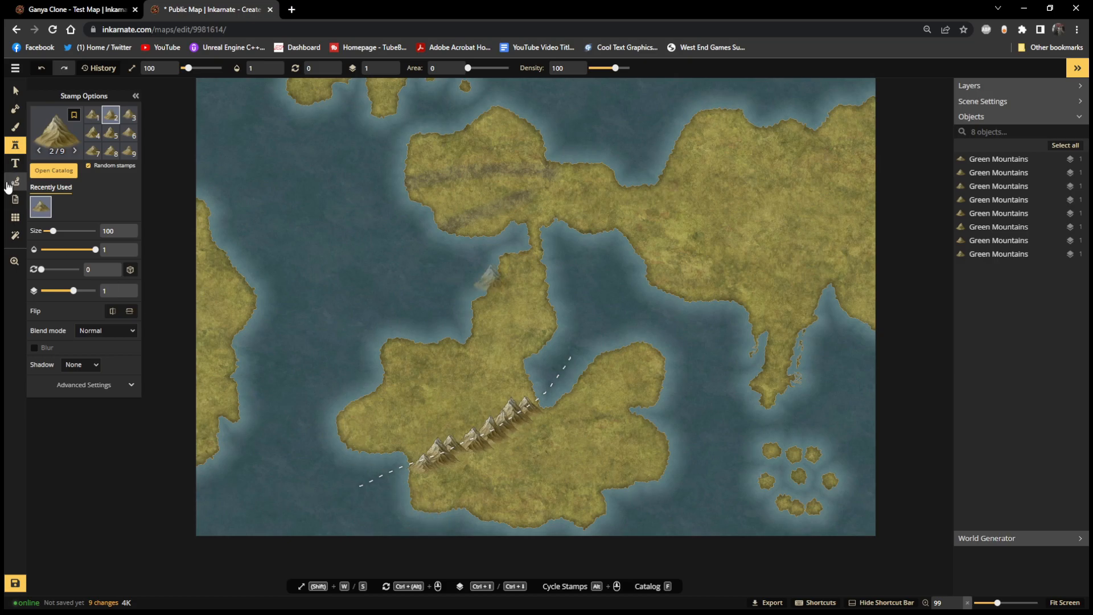
Set the land mask brush to size 1 and roughness 2, and focus on the inlet at the mountain range's northeastern end
left_click(16, 108)
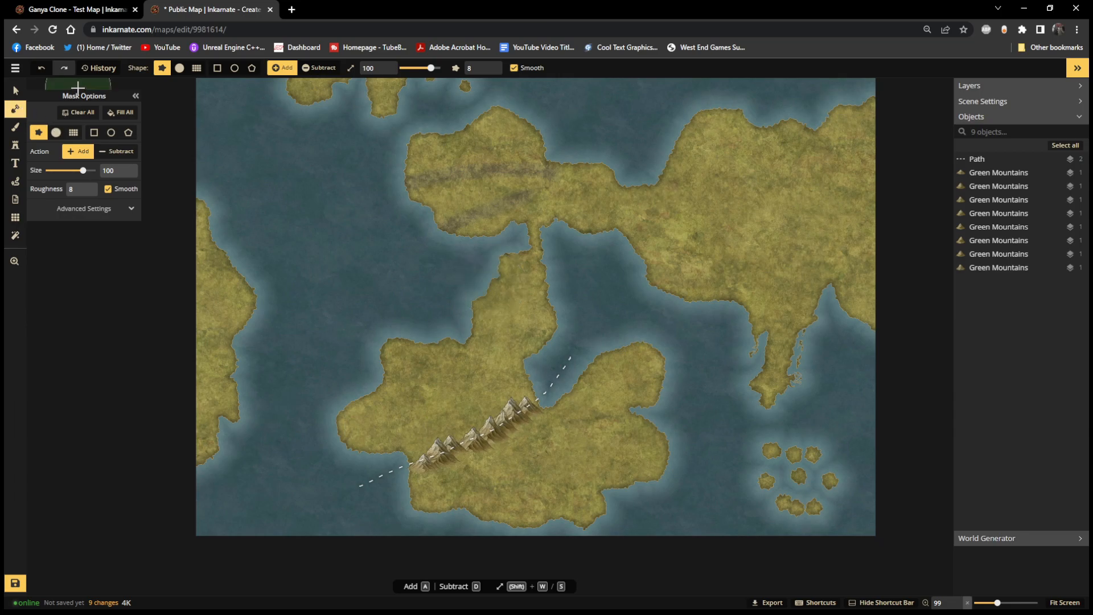
left_click_drag(73, 174, 18, 169)
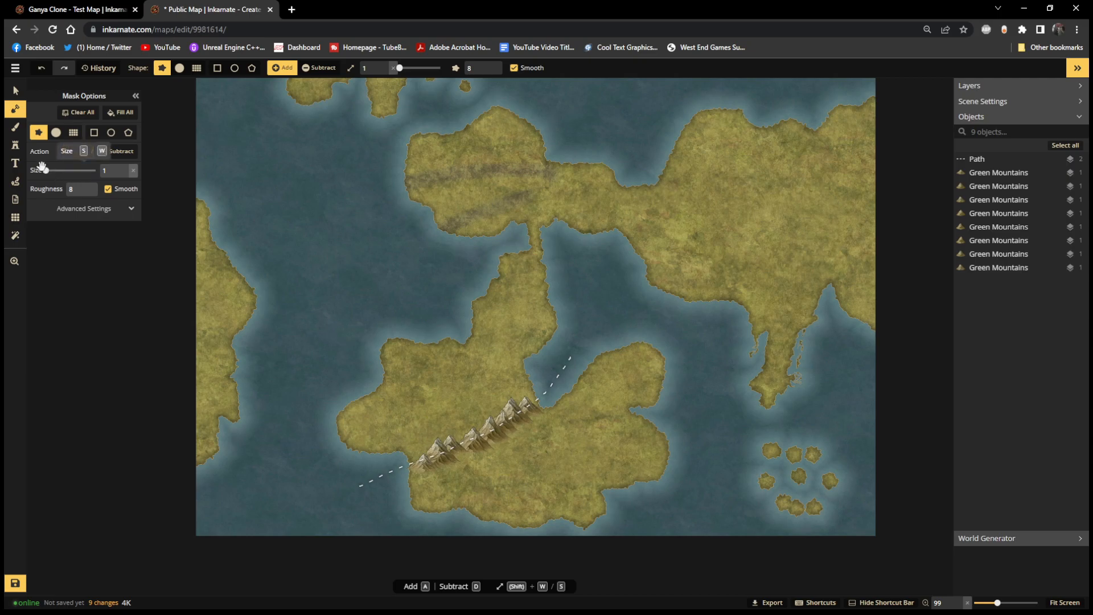
left_click(76, 190)
type("2")
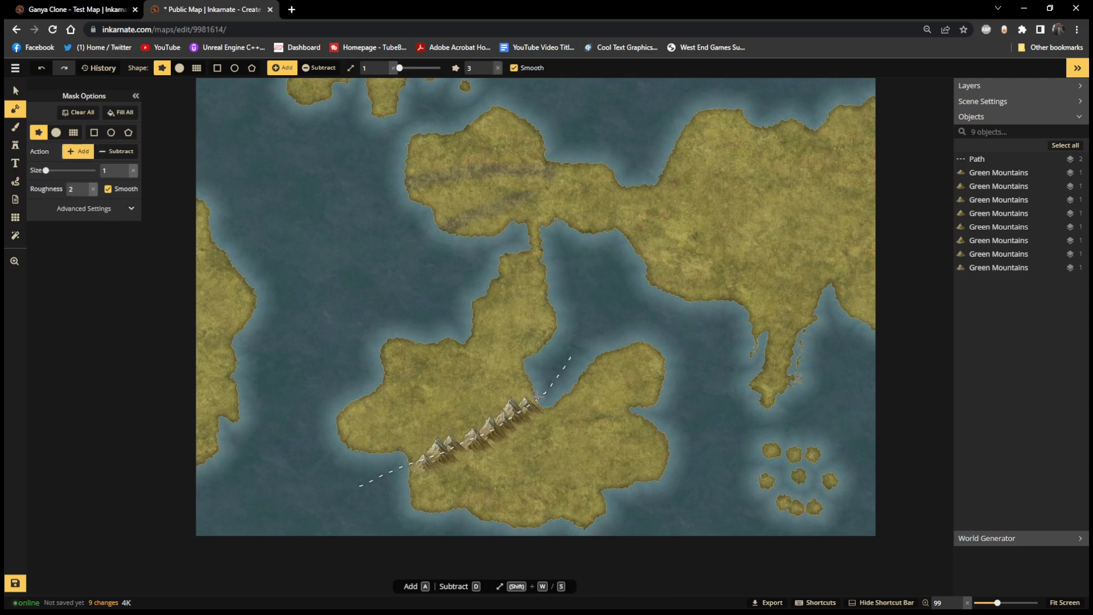
scroll(499, 390, "up", 6)
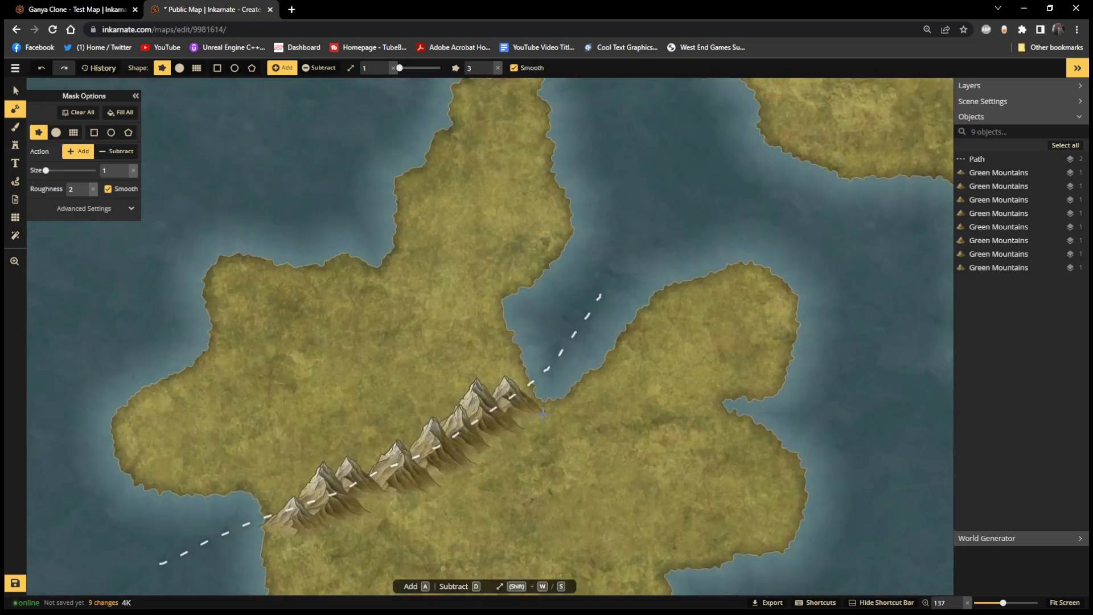
scroll(545, 402, "up", 2)
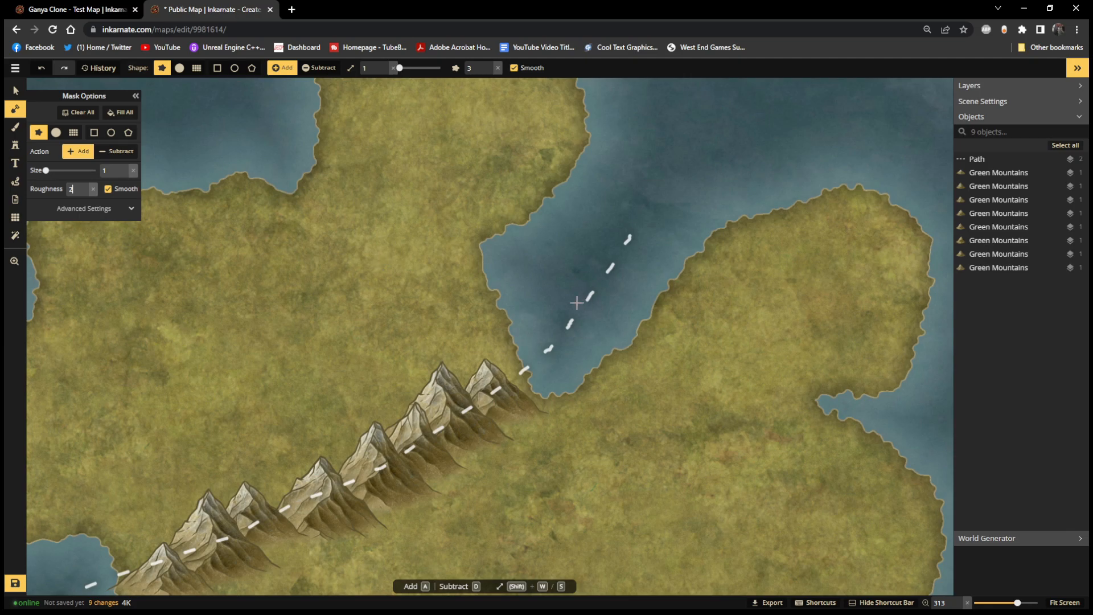
Paint three small irregular islands around the dashed path inside the inlet, using the size 1 land brush
left_click(553, 342)
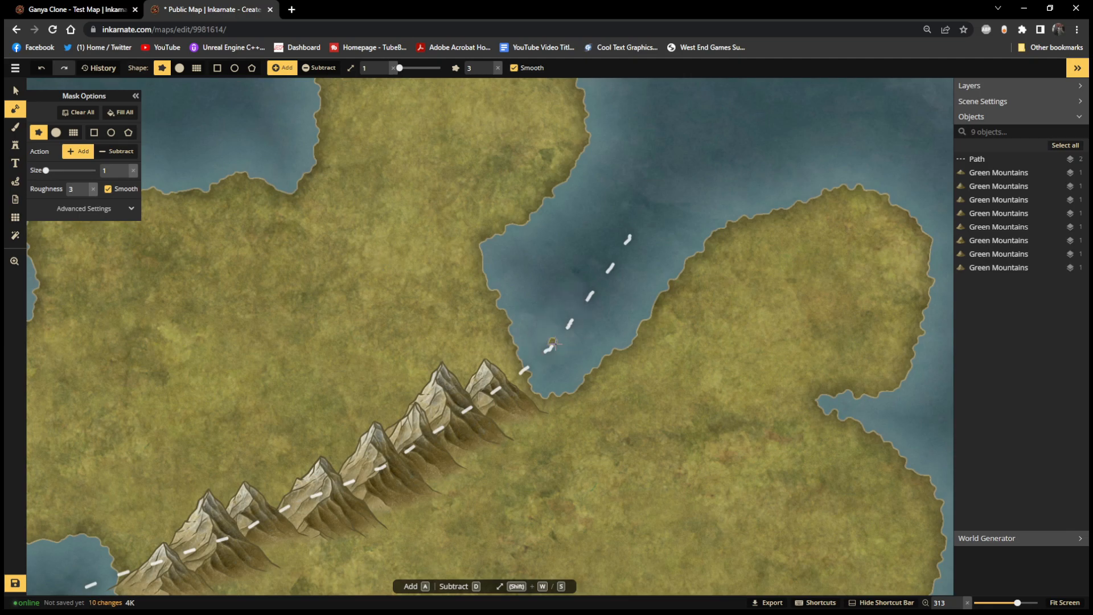
mouse_move(555, 343)
left_mouse_down()
mouse_move(567, 333)
mouse_move(559, 314)
left_mouse_up()
left_click_drag(534, 362, 535, 359)
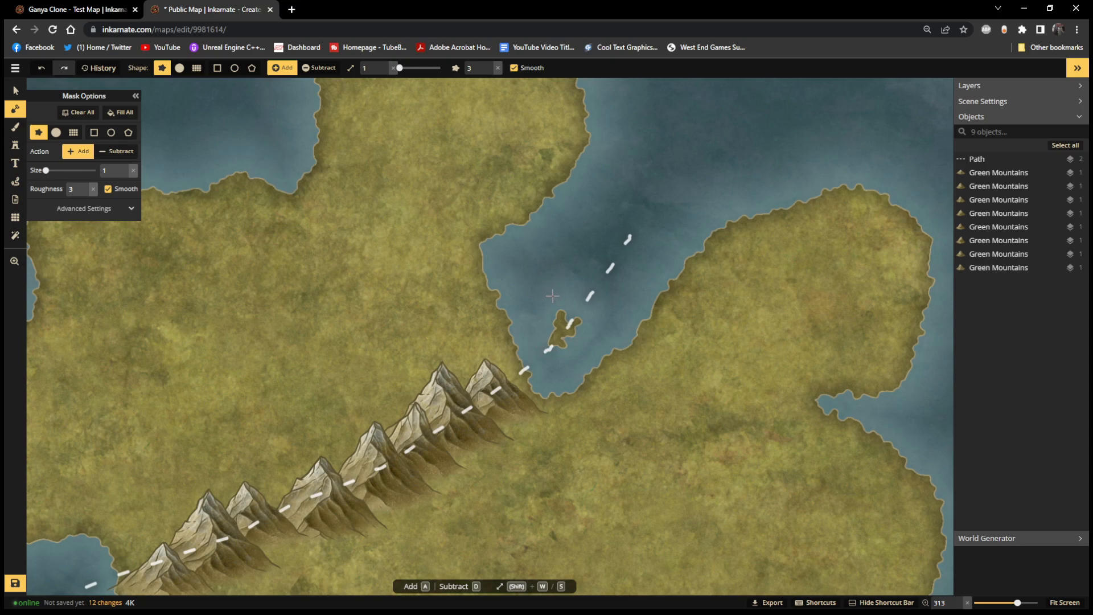
mouse_move(555, 289)
left_mouse_down()
mouse_move(560, 275)
mouse_move(564, 293)
mouse_move(606, 285)
left_mouse_up()
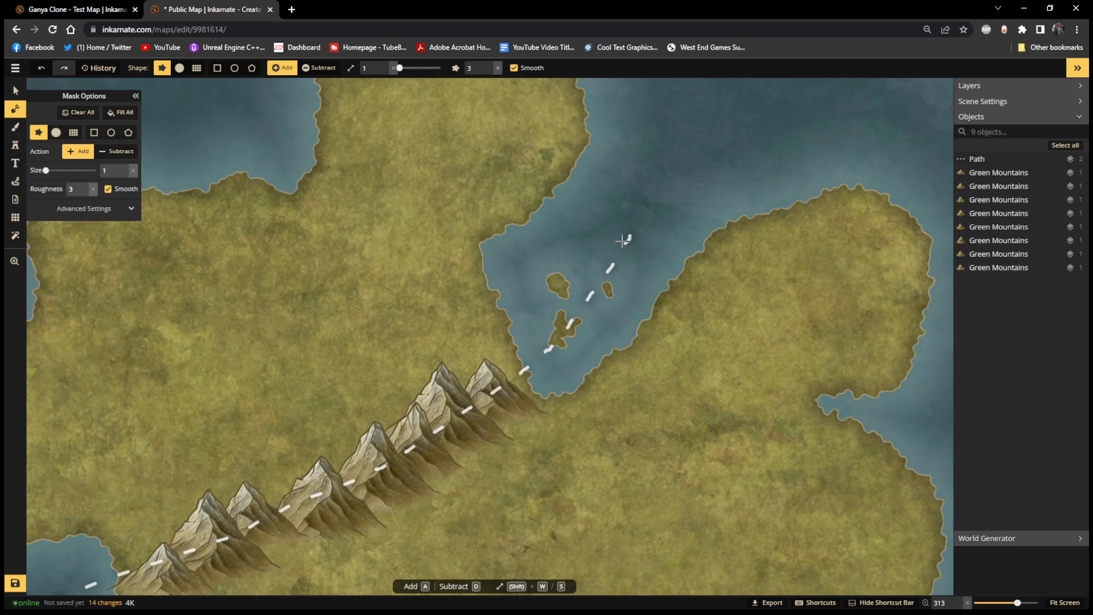
scroll(619, 248, "down", 2)
left_click_drag(610, 286, 613, 284)
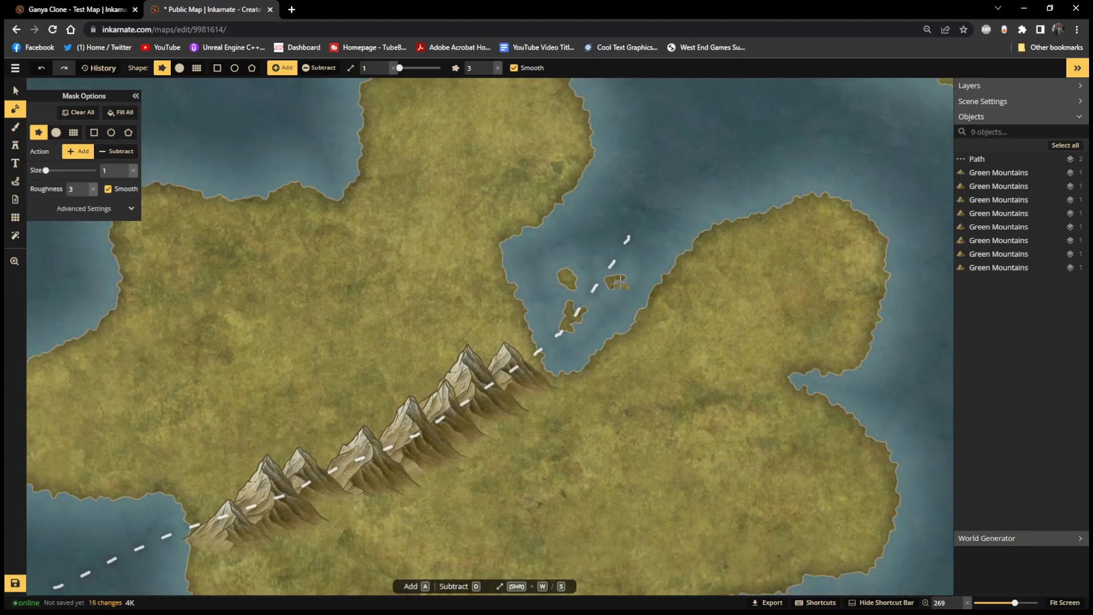
scroll(604, 225, "up", 2)
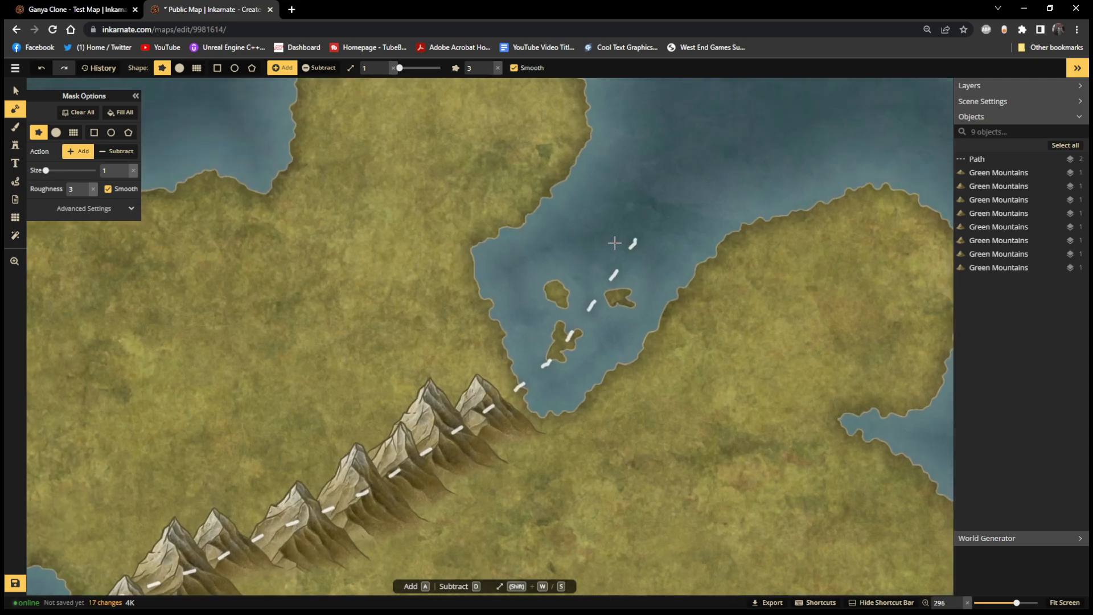
Dot tiny islets along the dashed path beyond the three inlet islands, continuing the chain northeast to the path's end
scroll(614, 243, "down", 6)
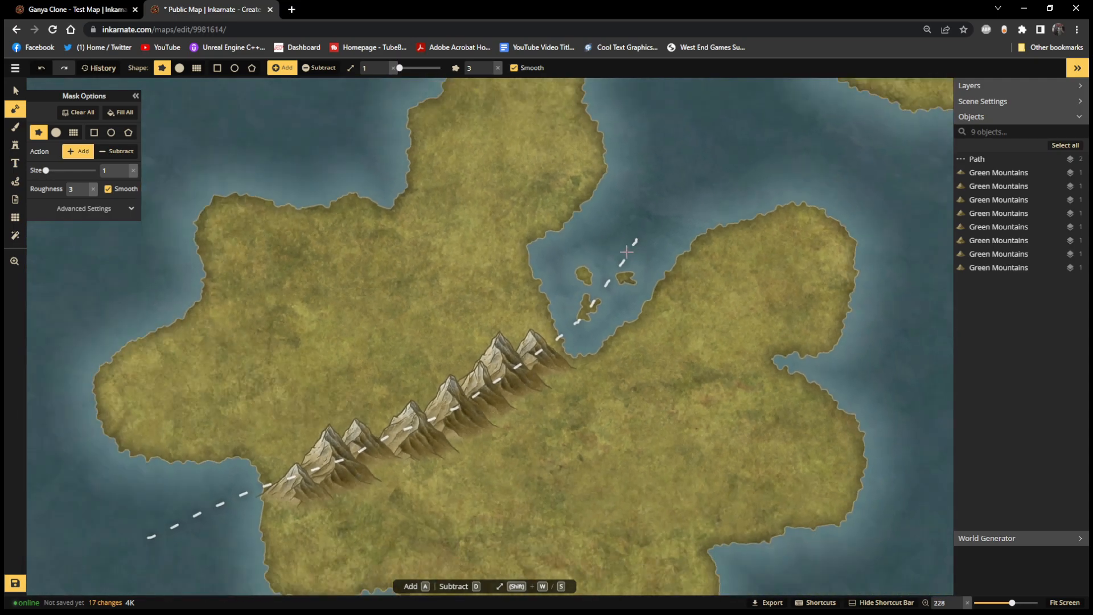
left_click_drag(679, 193, 567, 305)
scroll(567, 305, "up", 1)
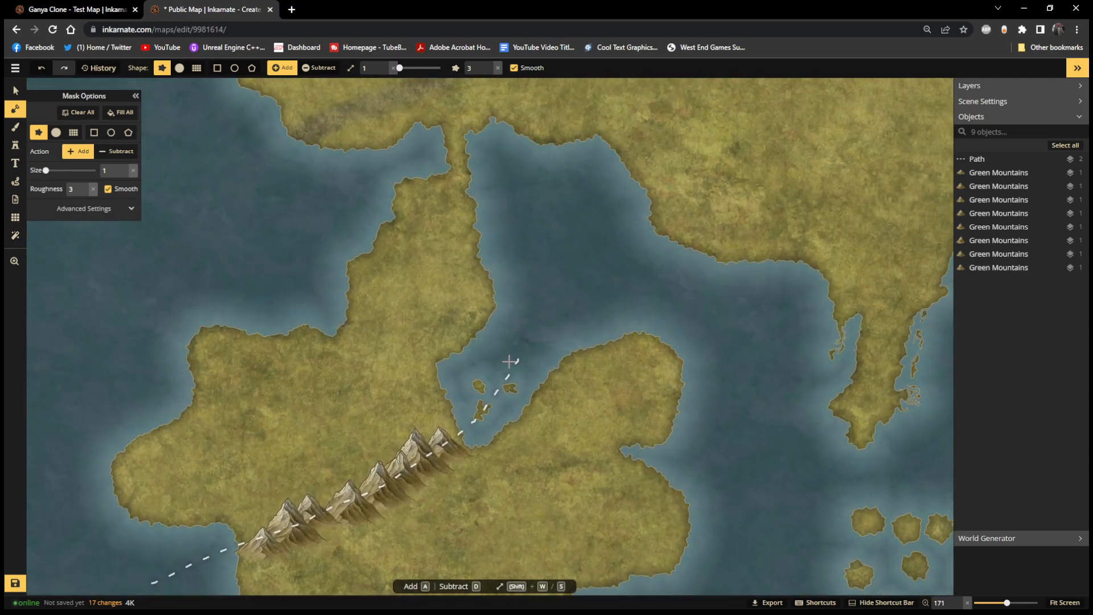
left_click(499, 379)
left_click(493, 372)
left_click(506, 363)
left_click(519, 378)
left_click(519, 349)
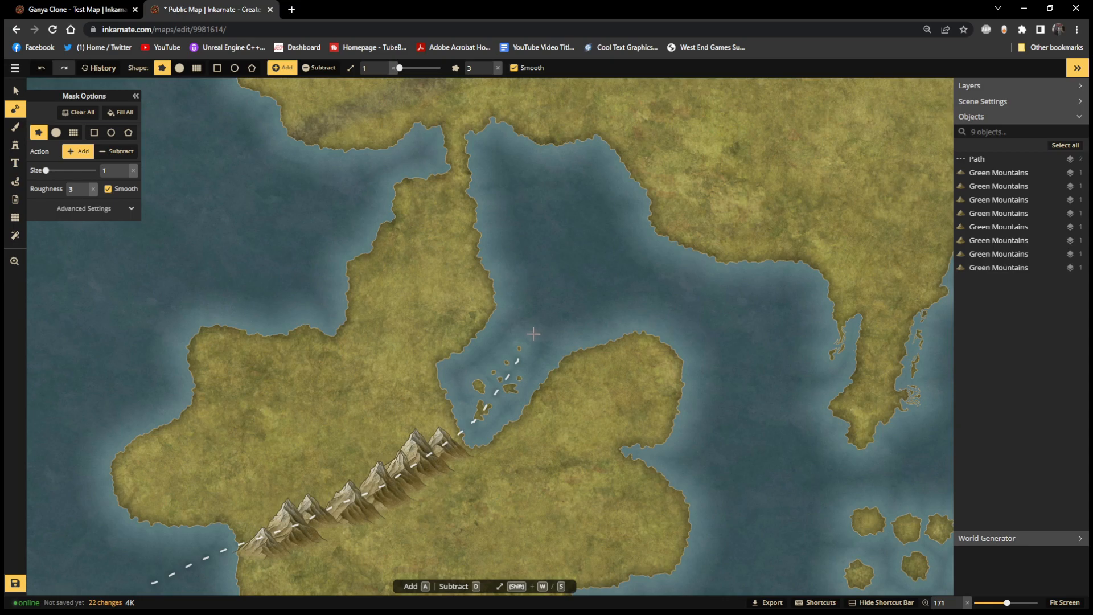
left_click(530, 335)
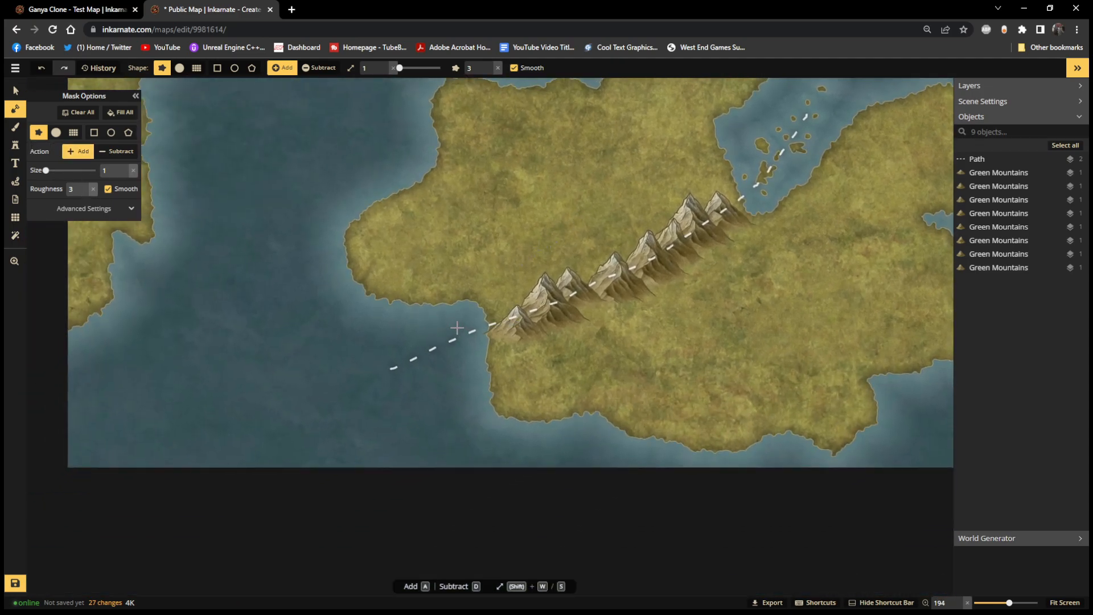
Paint a chain of small irregular islands along the dashed path off the southern continent's southwestern coast
mouse_move(447, 331)
left_mouse_down()
mouse_move(464, 344)
mouse_move(453, 335)
mouse_move(429, 350)
mouse_move(458, 340)
mouse_move(442, 359)
mouse_move(467, 371)
mouse_move(399, 337)
mouse_move(412, 346)
mouse_move(424, 331)
mouse_move(421, 360)
mouse_move(403, 351)
mouse_move(404, 362)
mouse_move(415, 355)
mouse_move(409, 367)
mouse_move(401, 356)
mouse_move(406, 373)
mouse_move(380, 417)
mouse_move(407, 349)
mouse_move(397, 377)
mouse_move(347, 361)
mouse_move(371, 363)
mouse_move(359, 383)
left_mouse_up()
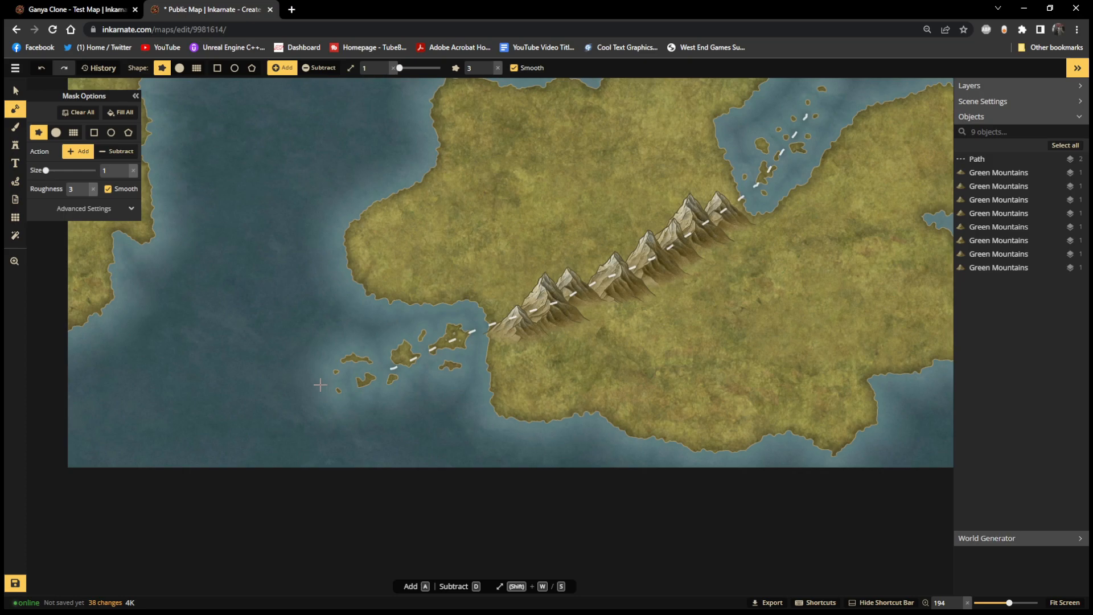
Delete the dashed guide path and show the whole map
scroll(477, 348, "down", 5)
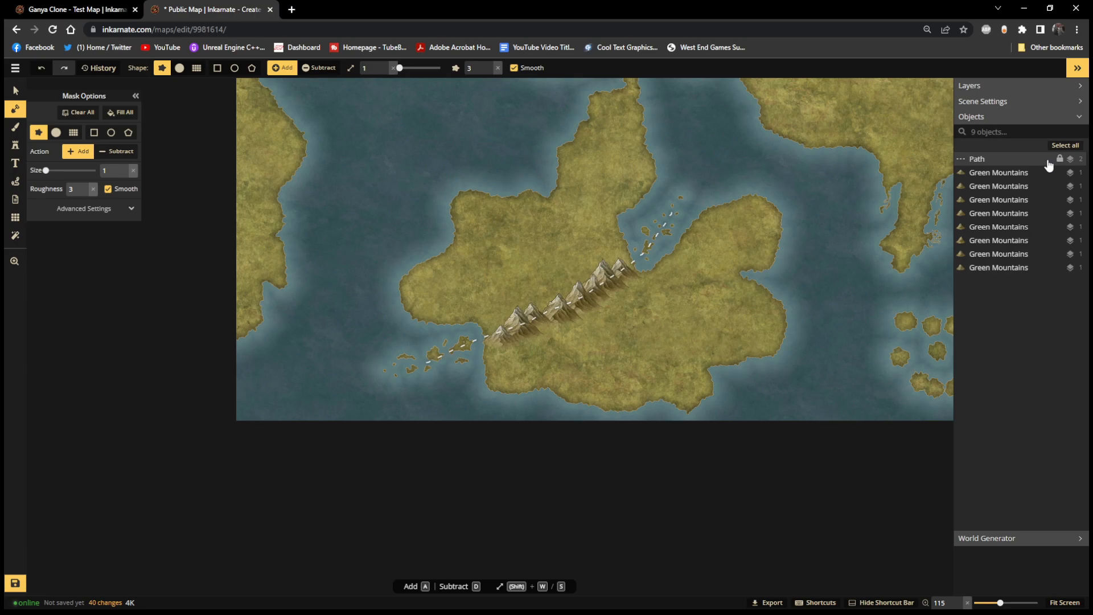
left_click(1018, 162)
key("Delete")
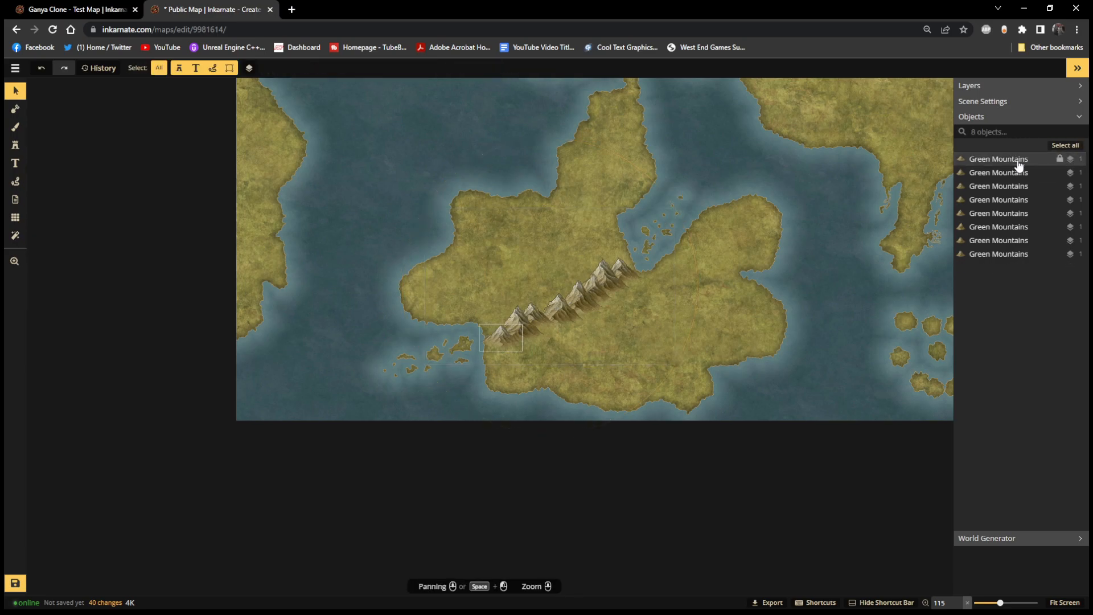
scroll(723, 269, "down", 2)
scroll(740, 277, "up", 2)
left_click_drag(783, 278, 651, 378)
scroll(653, 378, "down", 3)
left_click(1078, 602)
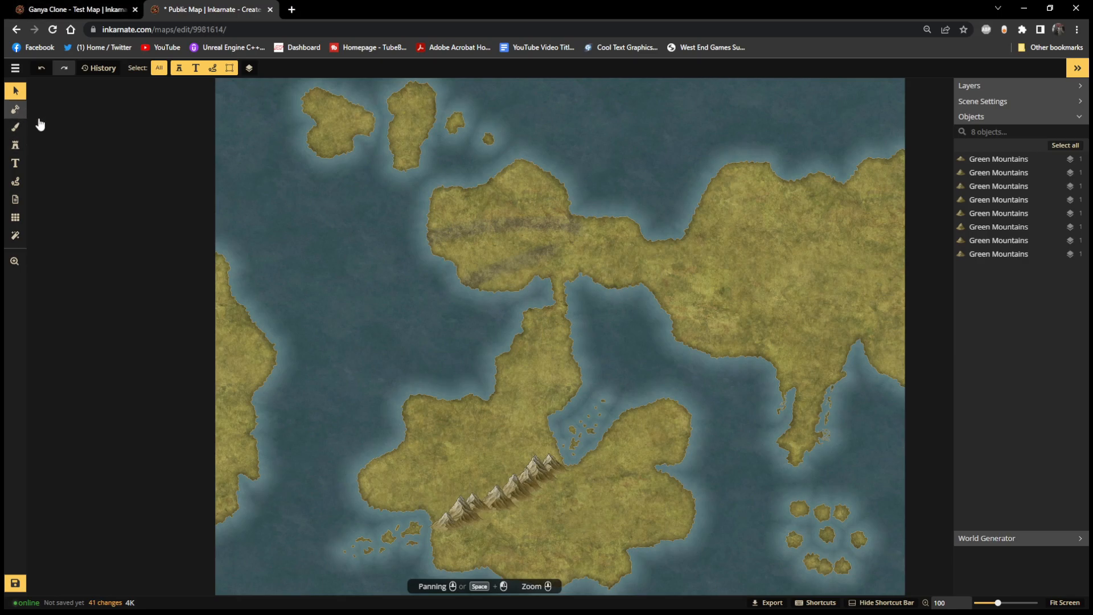
Extend the southeastern peninsula's tip westward with land, outlining it at brush size 1 and filling it at size 15
left_click(17, 113)
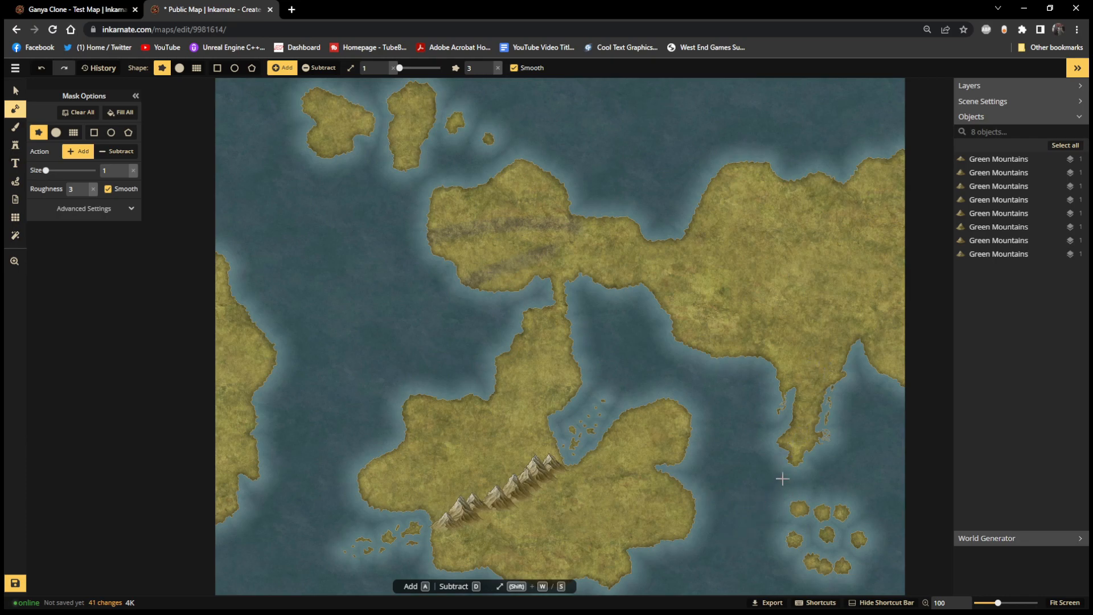
left_click(14, 128)
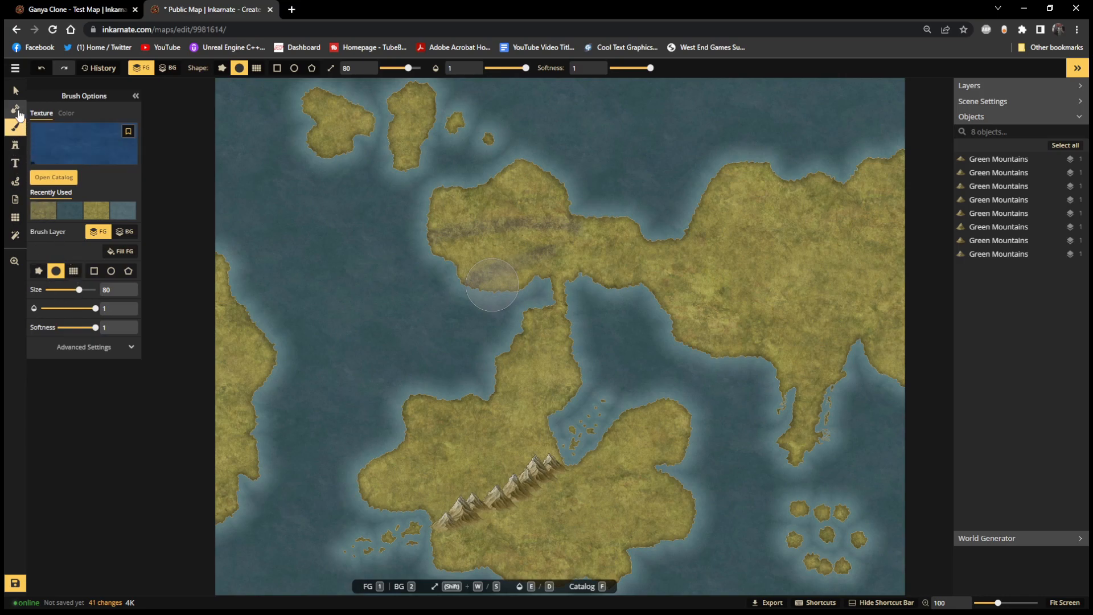
left_click(15, 109)
left_click_drag(81, 189, 40, 190)
type("2")
scroll(758, 450, "up", 2)
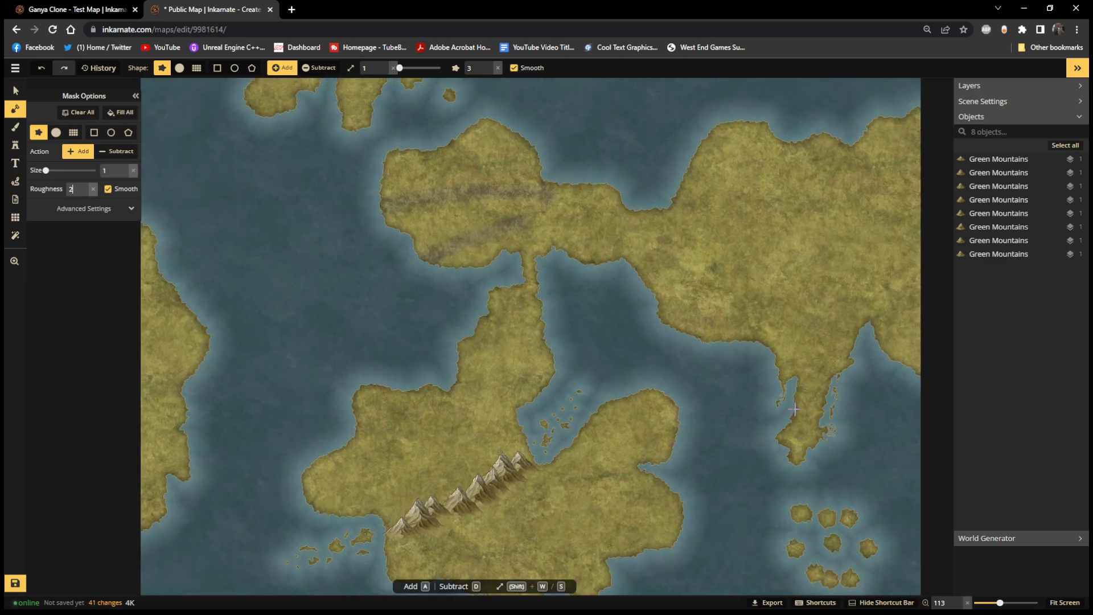
mouse_move(792, 415)
left_mouse_down()
mouse_move(755, 442)
mouse_move(758, 463)
mouse_move(791, 470)
left_mouse_up()
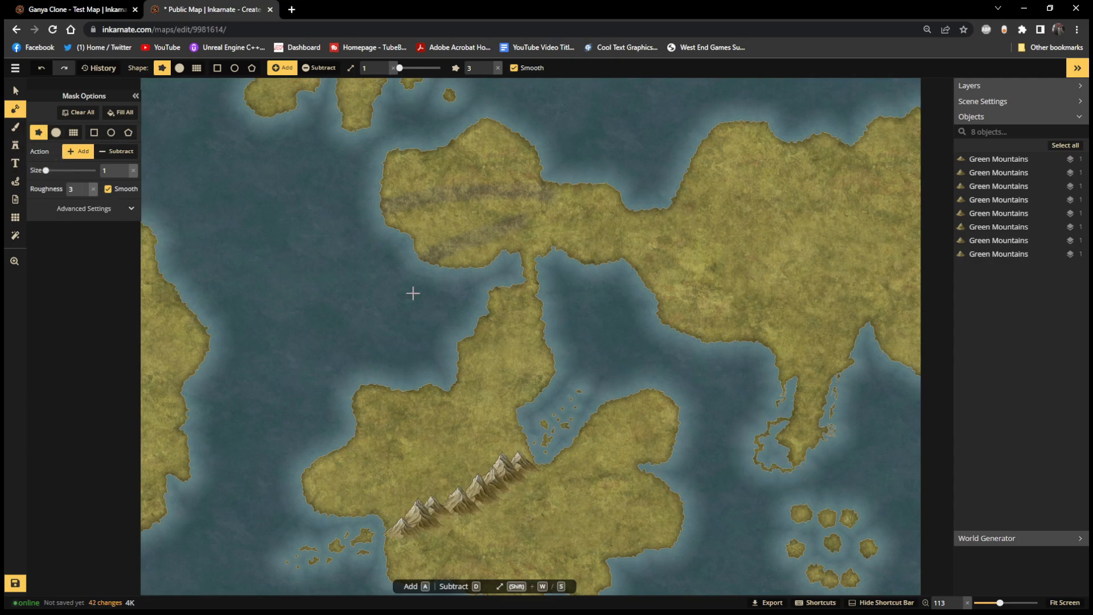
left_click(58, 170)
mouse_move(772, 437)
left_mouse_down()
mouse_move(787, 425)
mouse_move(772, 444)
mouse_move(780, 460)
mouse_move(775, 447)
mouse_move(792, 443)
left_mouse_up()
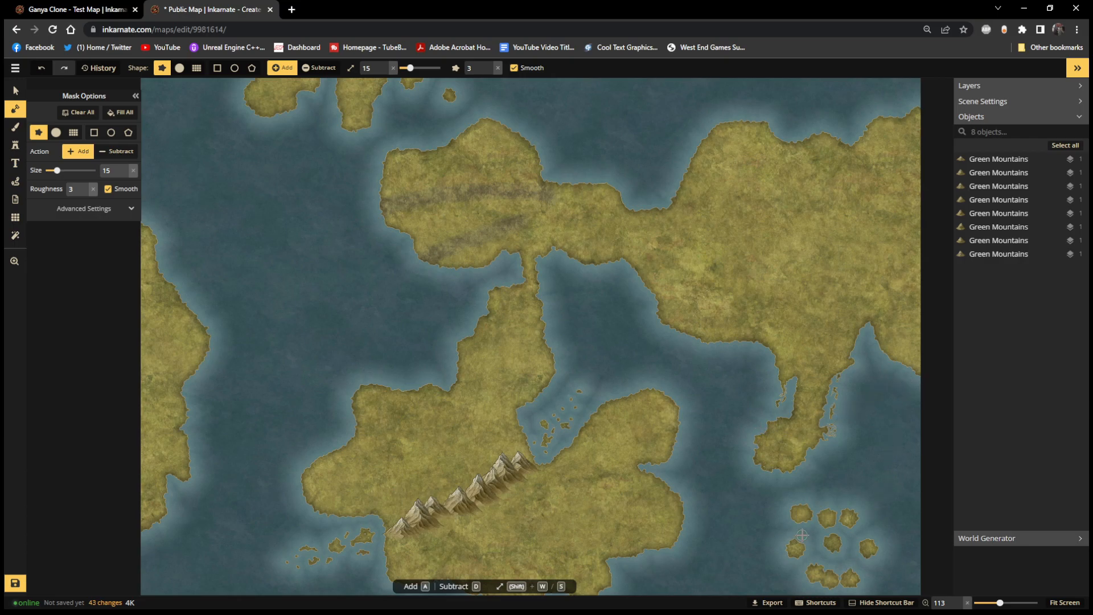
Erase the cluster of round islands south of the southeastern peninsula by subtracting from the land mask at size 30
left_click(121, 156)
mouse_move(788, 513)
left_mouse_down()
mouse_move(838, 513)
mouse_move(854, 532)
mouse_move(844, 521)
mouse_move(870, 525)
mouse_move(874, 563)
mouse_move(817, 544)
mouse_move(783, 551)
mouse_move(813, 545)
mouse_move(830, 572)
mouse_move(859, 575)
mouse_move(803, 548)
left_mouse_up()
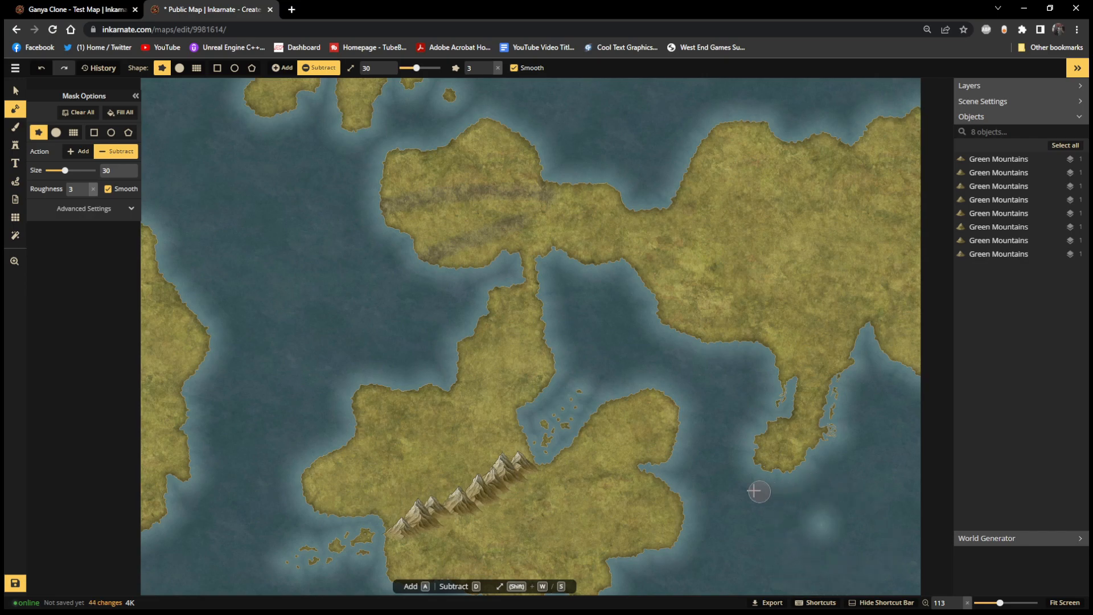
Draw a dashed free-draw path from the base of the southeastern peninsula through its tip and south across the sea
left_click(15, 181)
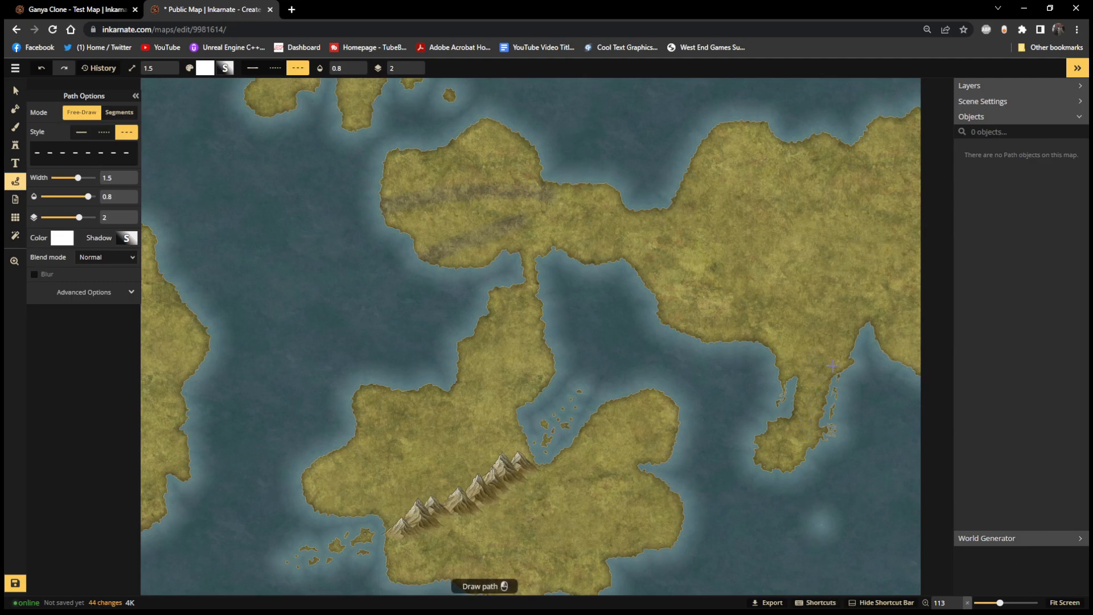
left_click_drag(831, 360, 815, 405)
left_click_drag(809, 444, 827, 595)
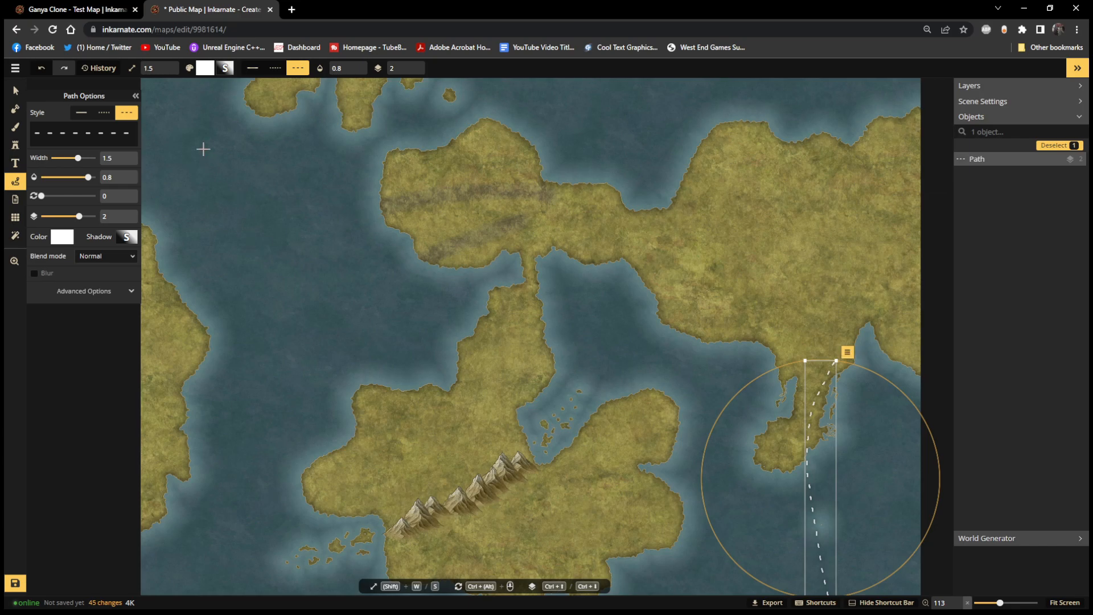
Place seventeen Green Mountains stamps at size 55 along the dashed path, from the southeastern peninsula's tip north into the mainland
left_click(14, 145)
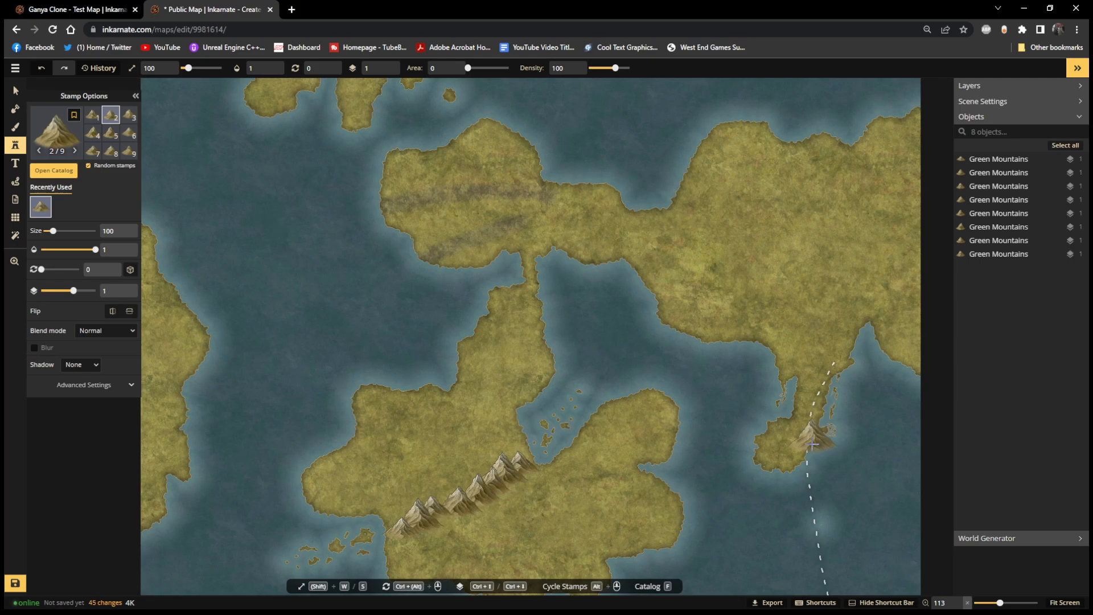
key("s")
key("s")
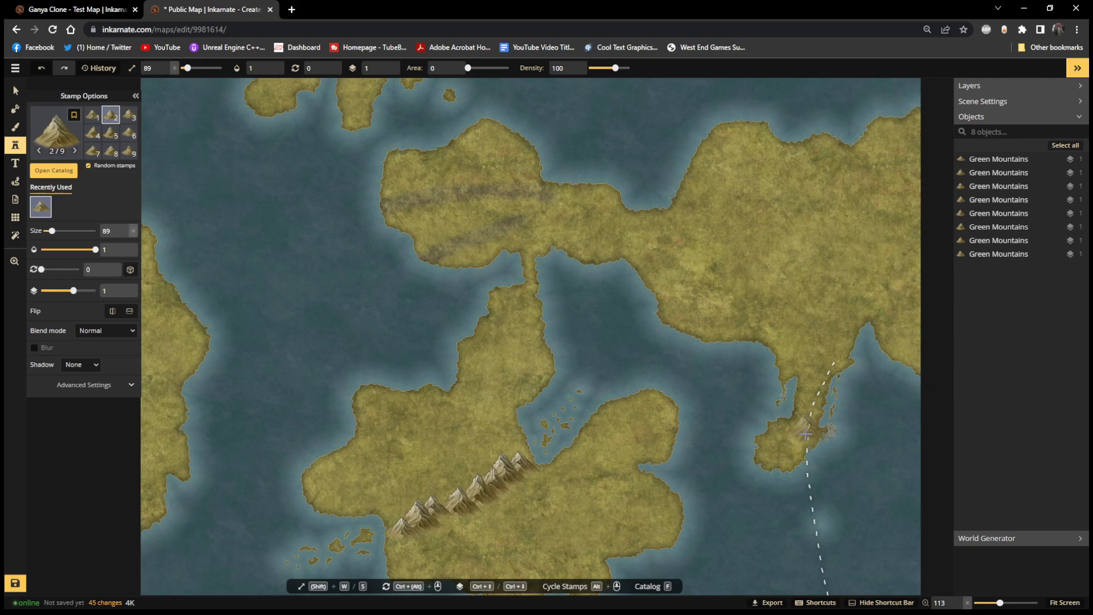
key("s")
key("s")
key("s")
left_click(802, 441)
left_click(806, 428)
left_click(808, 420)
left_click(809, 417)
left_click(812, 405)
left_click(814, 398)
left_click(816, 389)
left_click(819, 380)
left_click(824, 370)
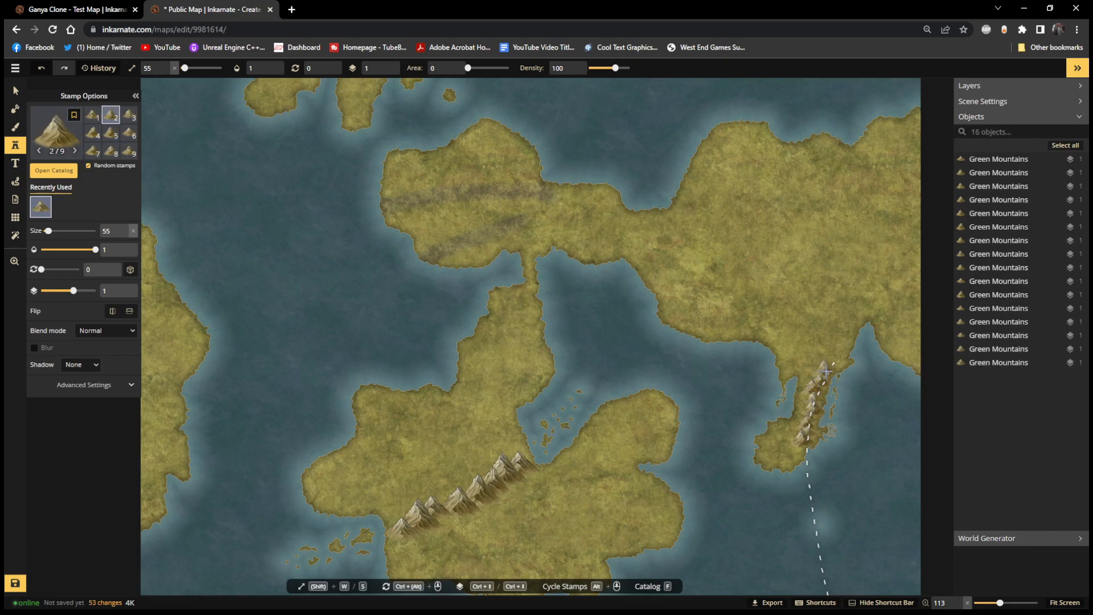
left_click(829, 362)
left_click(833, 354)
left_click(835, 348)
left_click(834, 345)
left_click(834, 342)
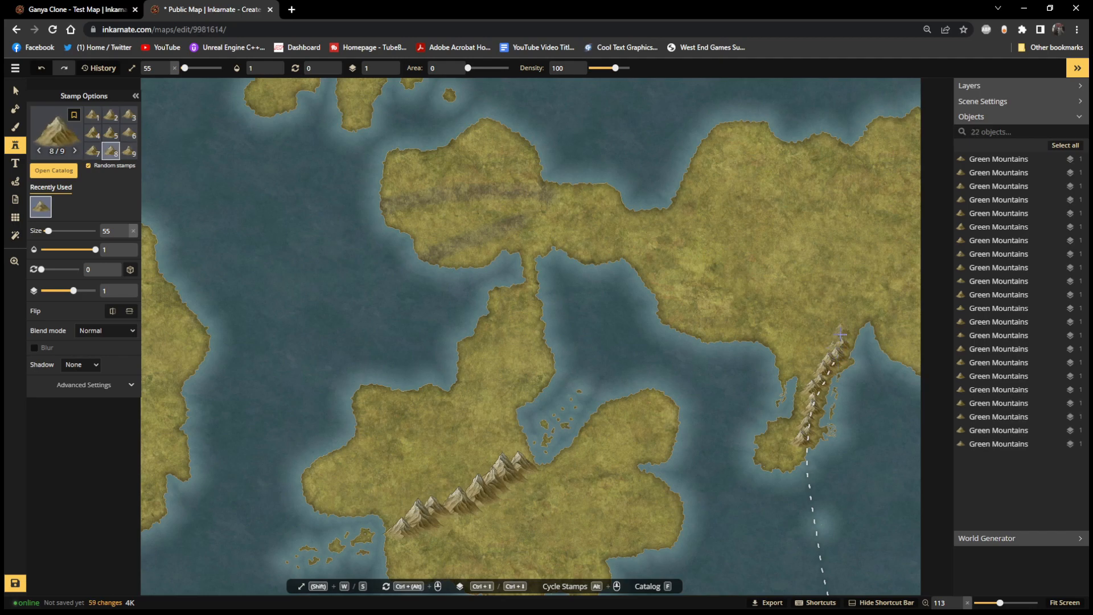
left_click(843, 334)
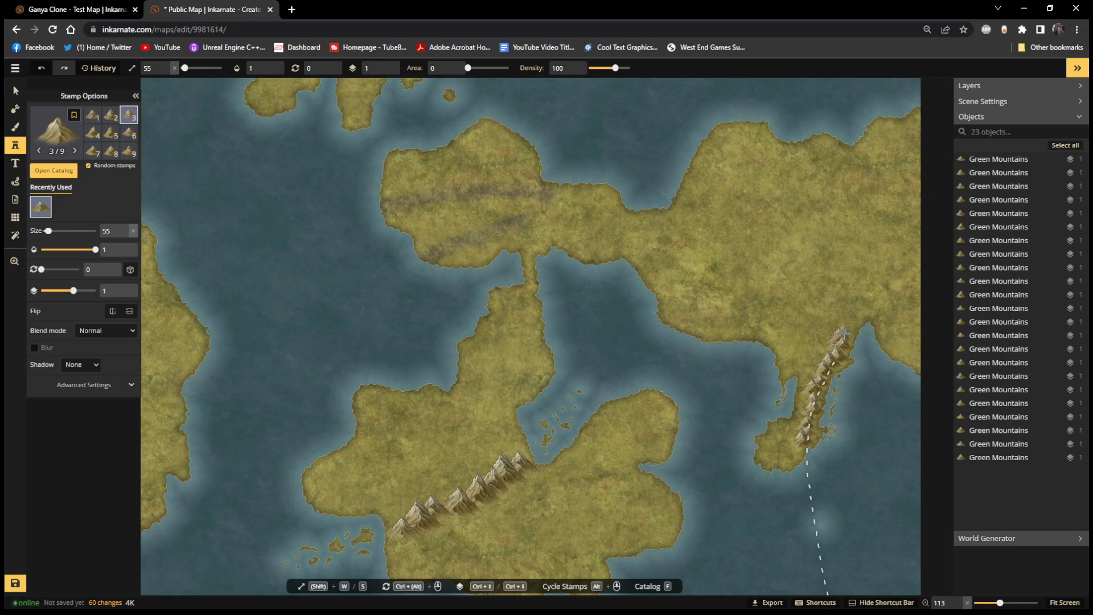
left_click(852, 328)
left_click(852, 322)
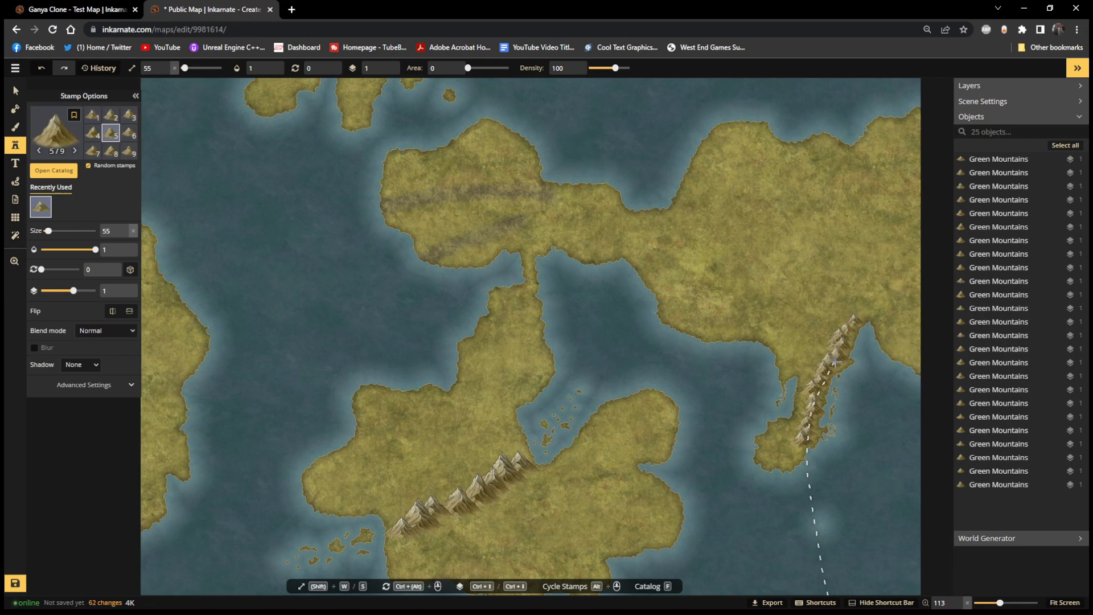
Add seven Green Mountains stamps west of the new range, forming a second branch running north from the peninsula's base
left_click(823, 349)
left_click(822, 339)
left_click(821, 330)
left_click(822, 329)
left_click(819, 325)
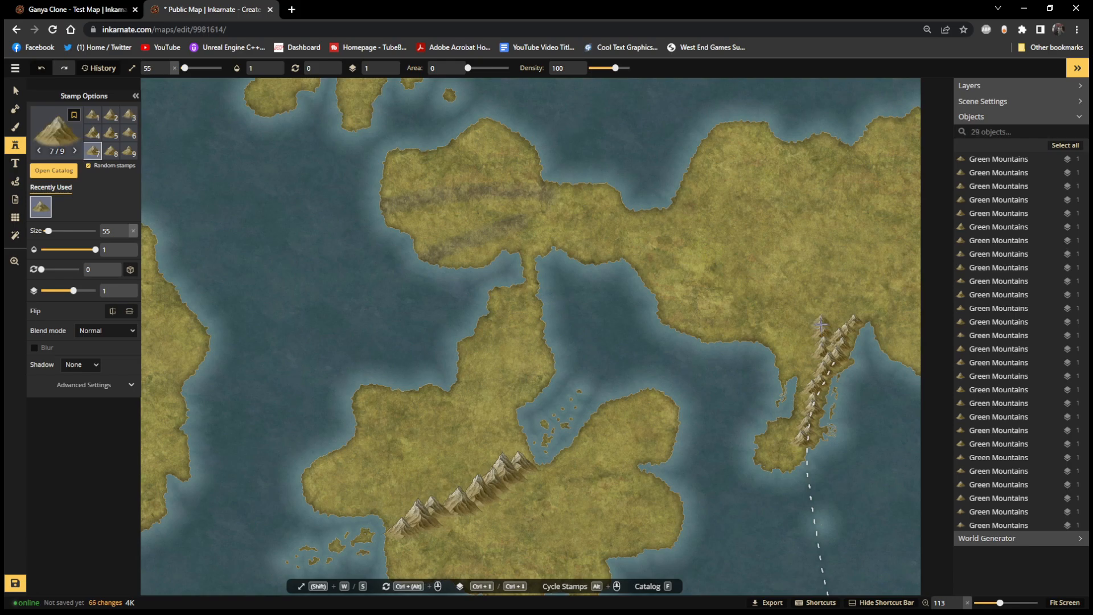
left_click(813, 363)
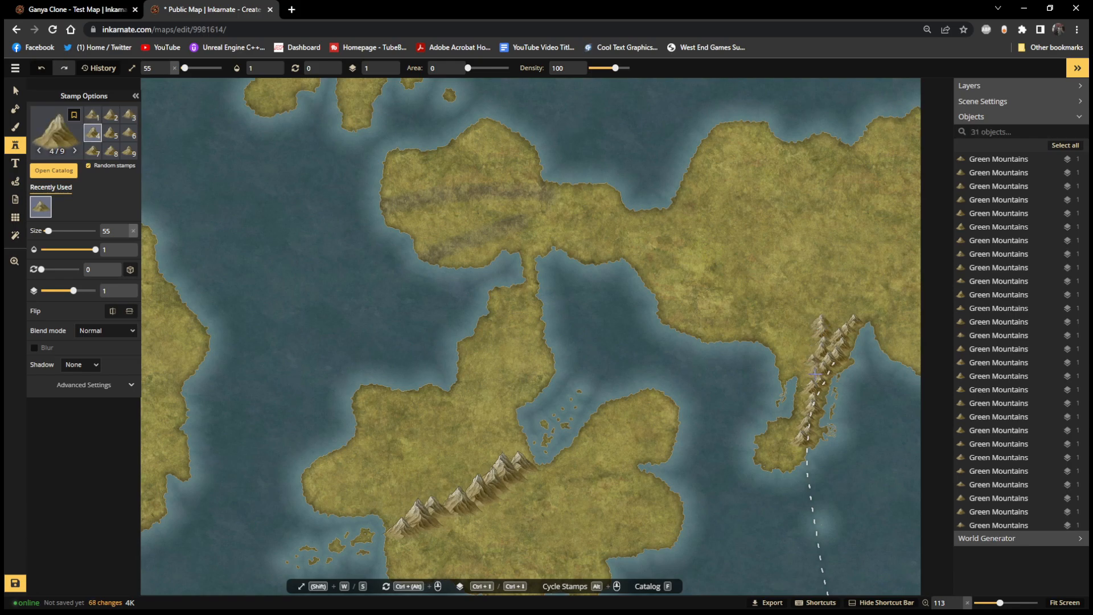
left_click(815, 365)
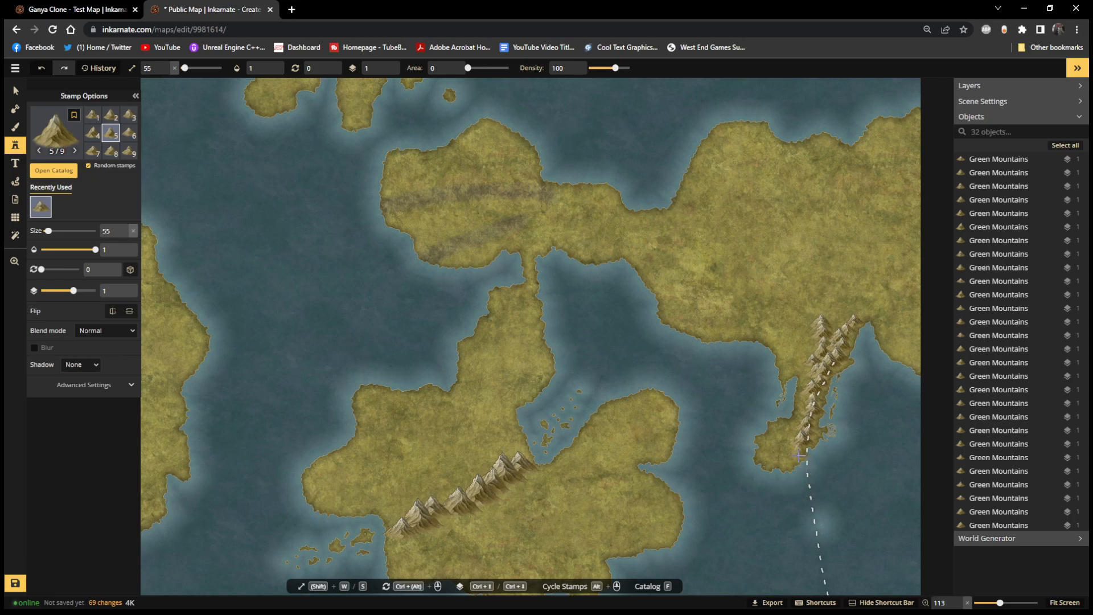
Place one smaller Green Mountains stamp at size 35 at the range's southern end on the peninsula tip
key("s")
left_click(800, 453)
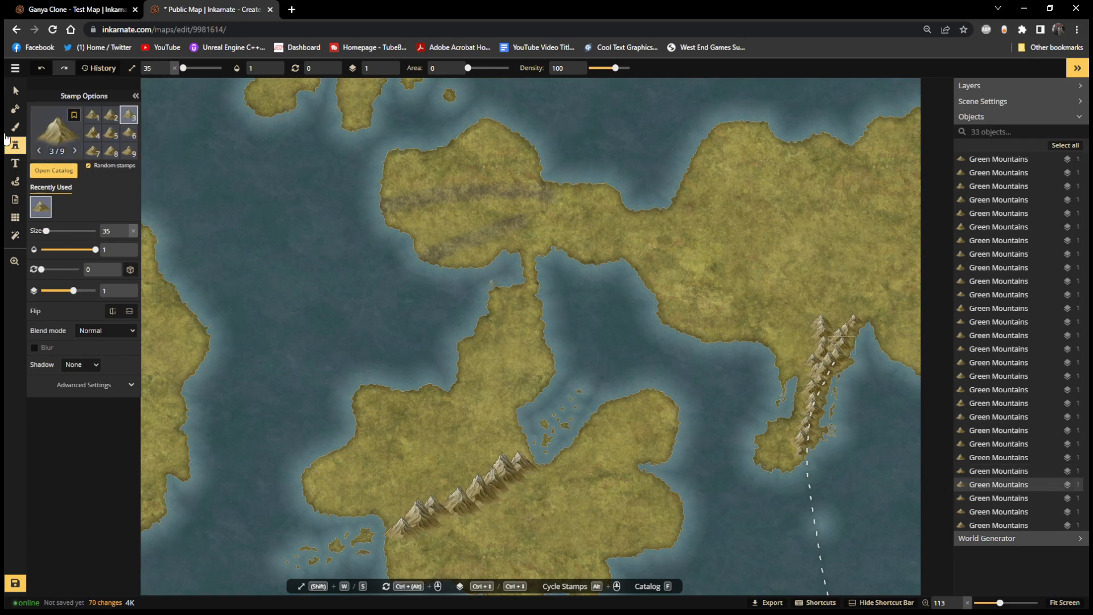
Add three small islands to the land mask at brush size 15 along the dashed path just south of the southeastern peninsula
left_click(14, 110)
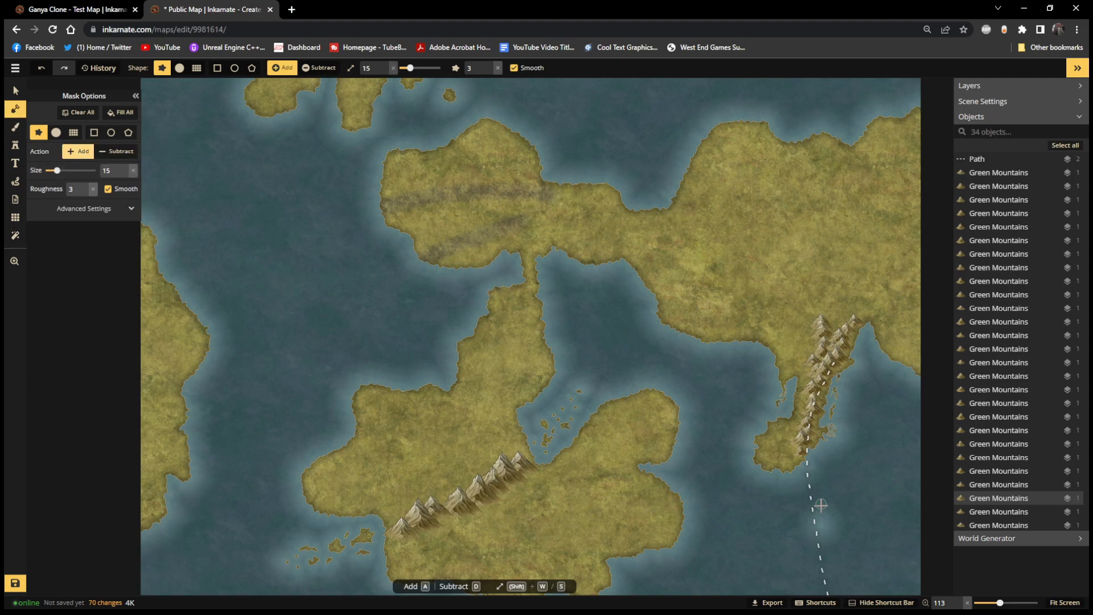
scroll(824, 522, "down", 1)
scroll(824, 523, "down", 1)
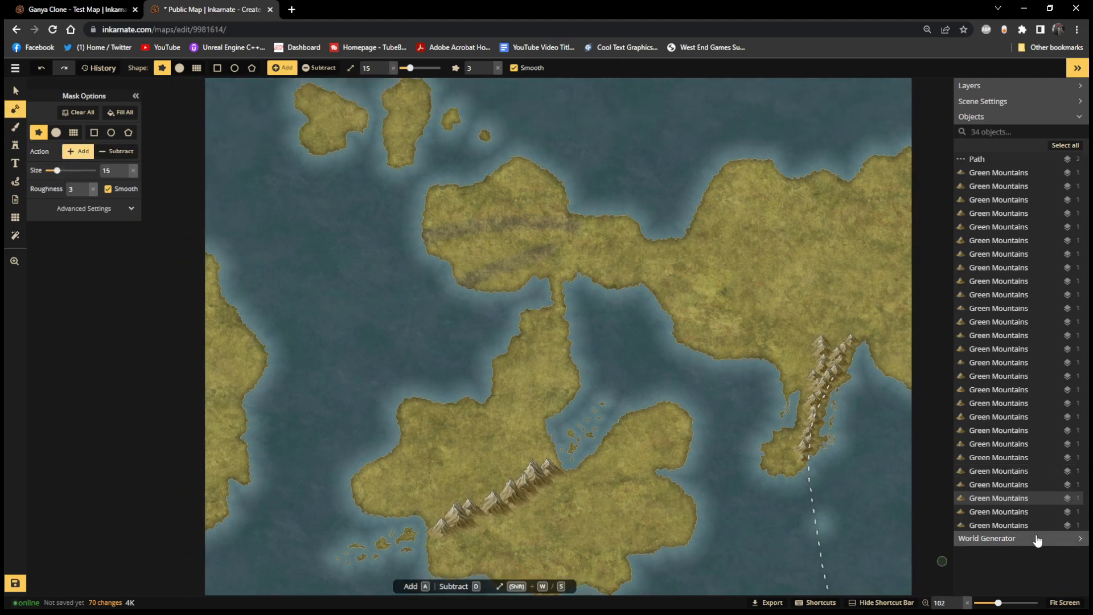
left_click(1056, 604)
scroll(810, 488, "up", 2)
left_click_drag(810, 488, 688, 281)
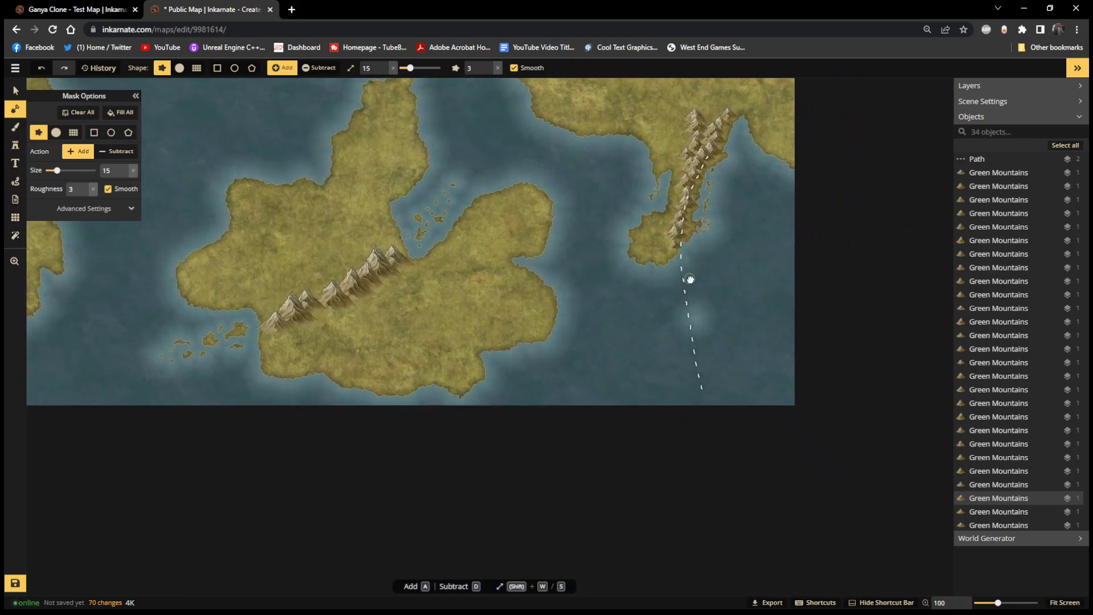
scroll(631, 214, "up", 2)
scroll(631, 215, "up", 3)
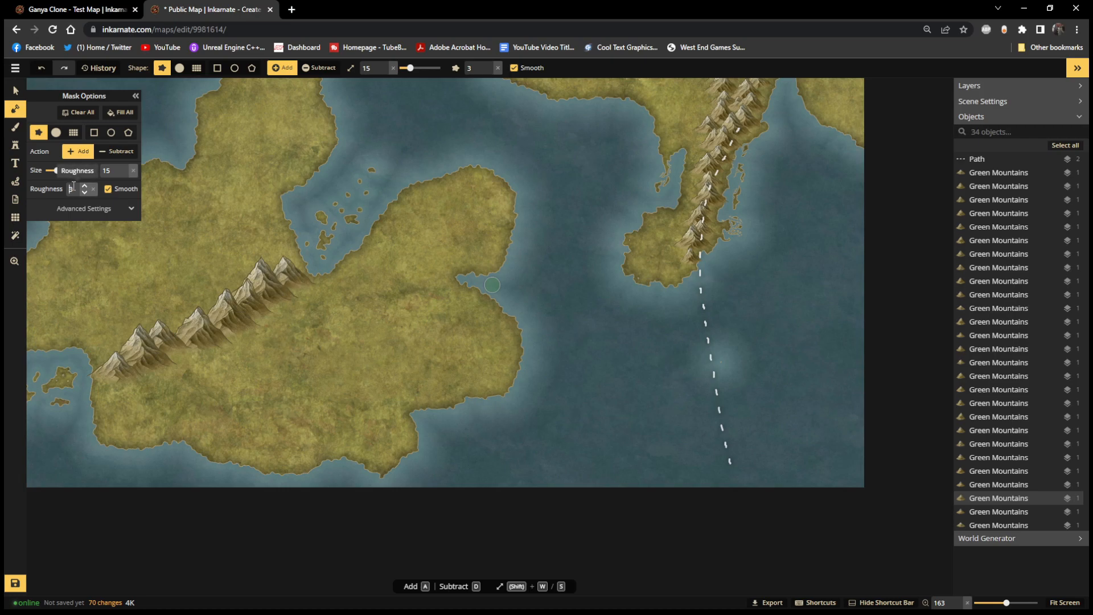
left_click_drag(74, 190, 37, 200)
type("2")
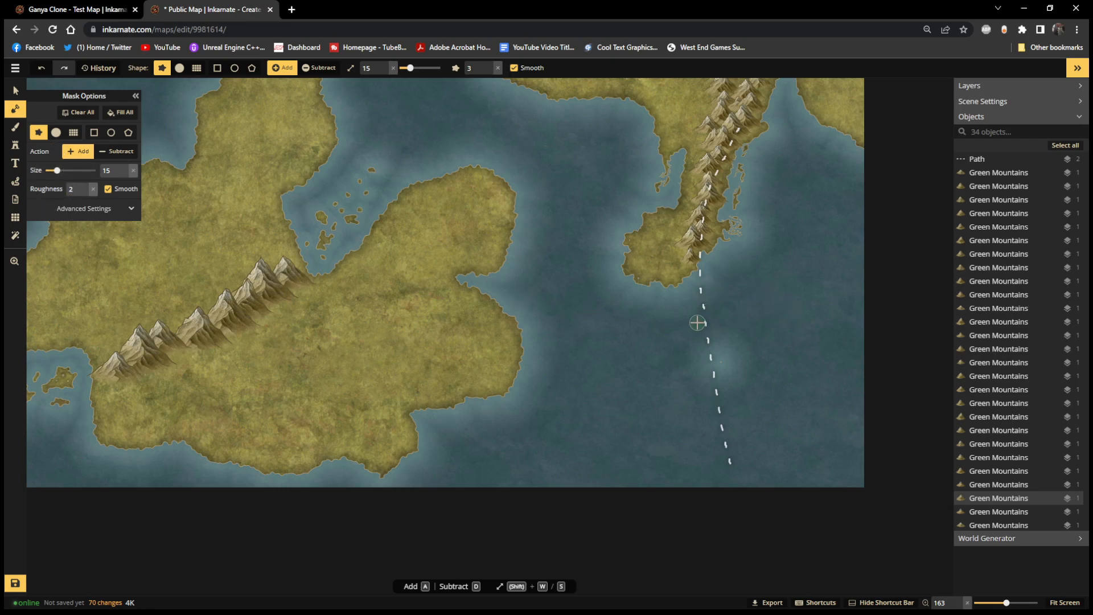
mouse_move(709, 295)
left_mouse_down()
mouse_move(692, 334)
mouse_move(715, 343)
left_mouse_up()
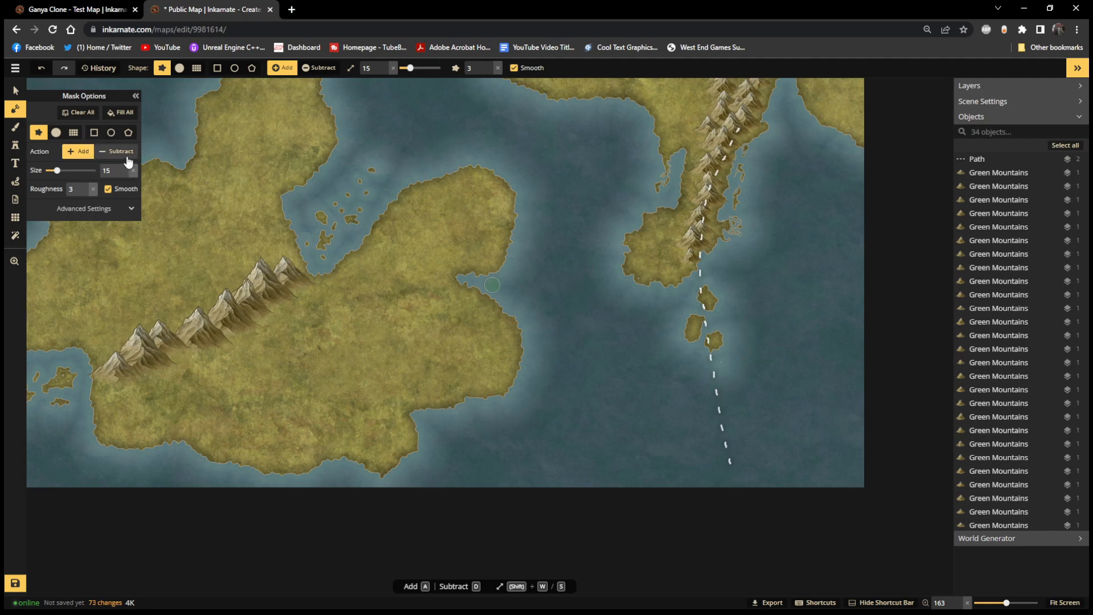
Add five smaller islands around the dashed path farther south, reducing the mask brush size to 12 and then 8
key("s")
key("s")
key("s")
key("s")
key("s")
key("s")
key("s")
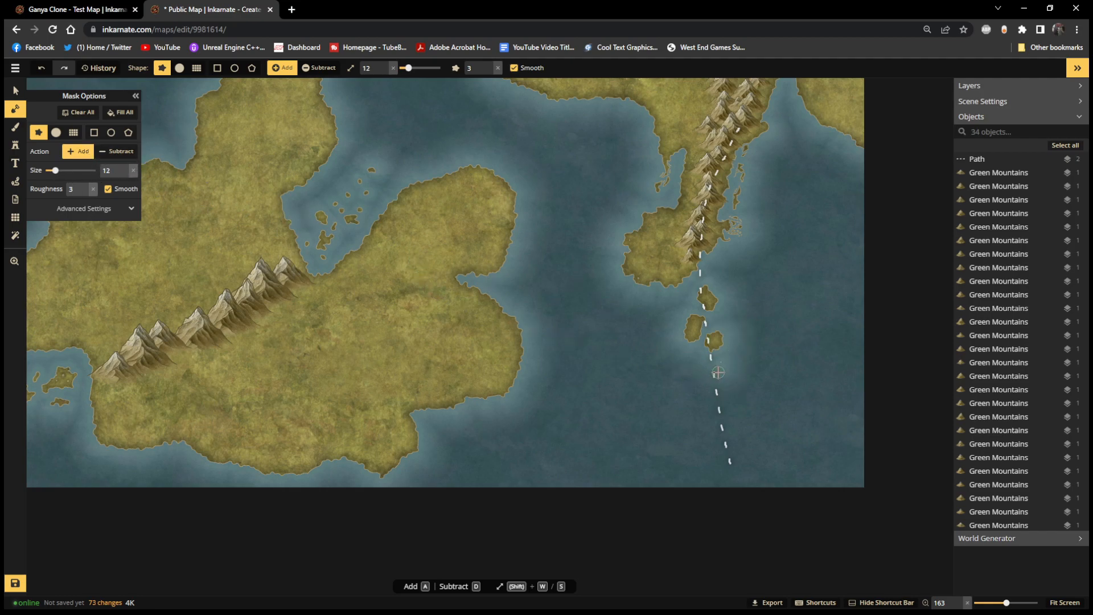
mouse_move(697, 359)
left_mouse_down()
mouse_move(721, 371)
mouse_move(695, 387)
mouse_move(722, 373)
left_mouse_up()
left_click_drag(738, 329, 733, 341)
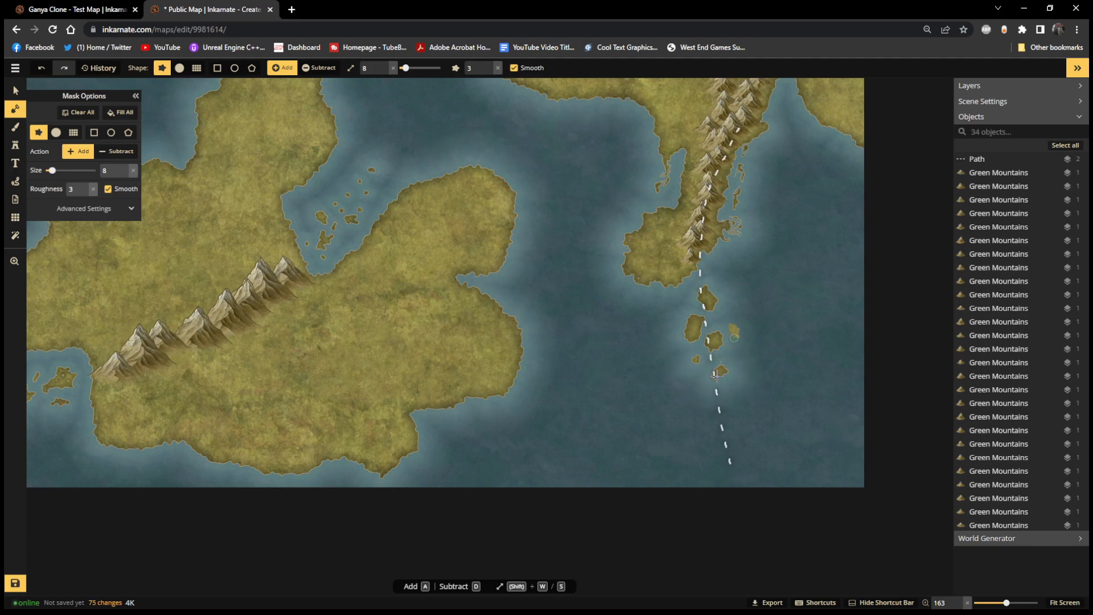
left_click(702, 386)
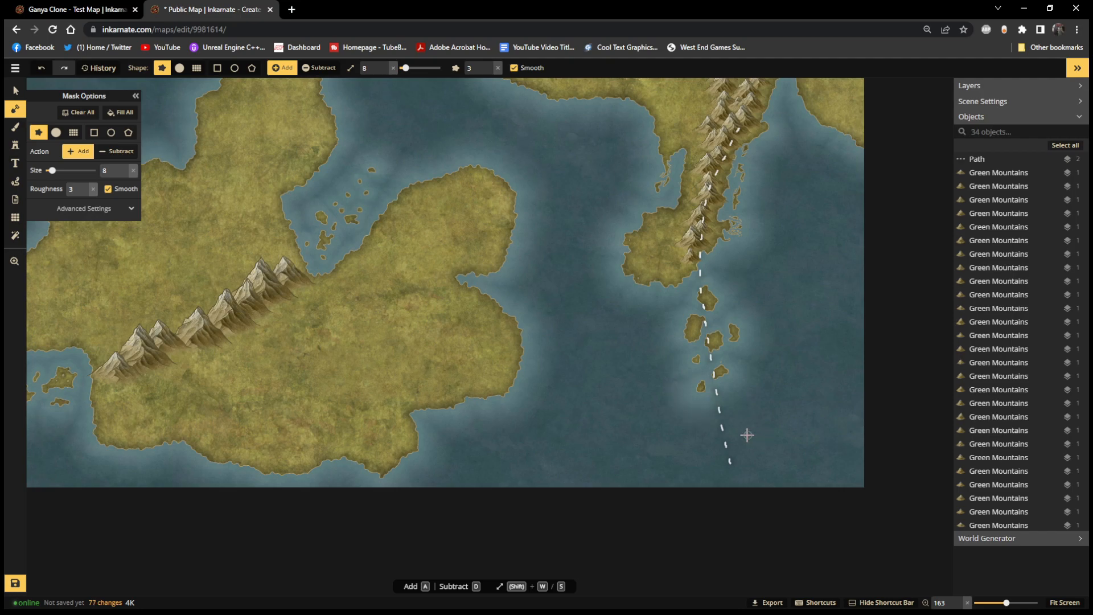
left_click_drag(729, 399, 731, 394)
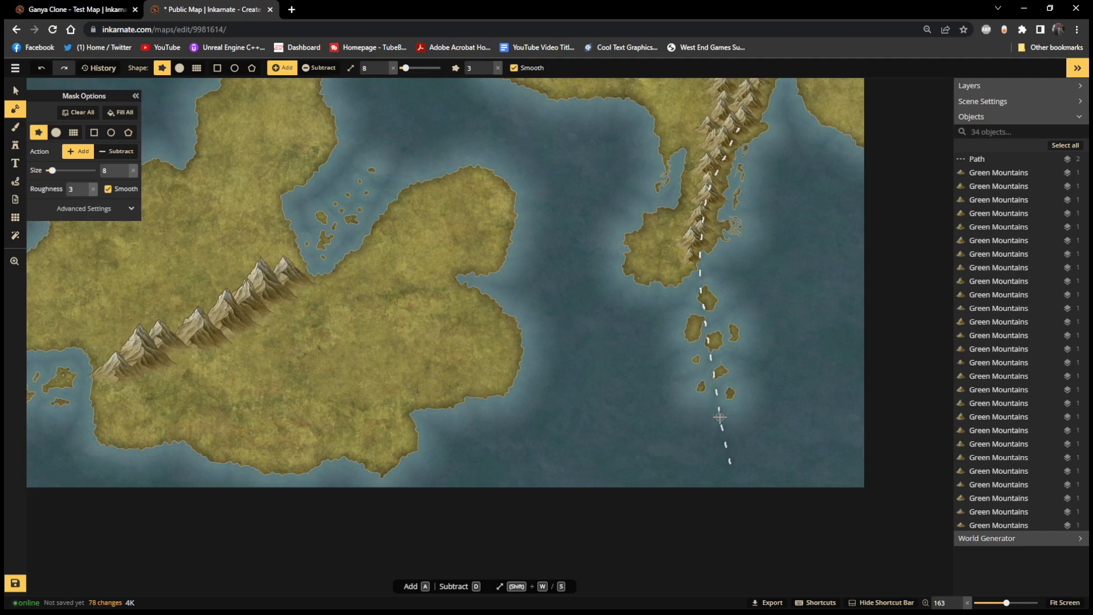
Draw a larger hook-shaped island around the dashed path's southern end at mask brush size 8 and fill in its interior
mouse_move(717, 416)
left_mouse_down()
mouse_move(715, 464)
mouse_move(796, 466)
mouse_move(794, 448)
mouse_move(767, 443)
mouse_move(755, 422)
mouse_move(757, 444)
mouse_move(737, 444)
mouse_move(738, 418)
left_mouse_up()
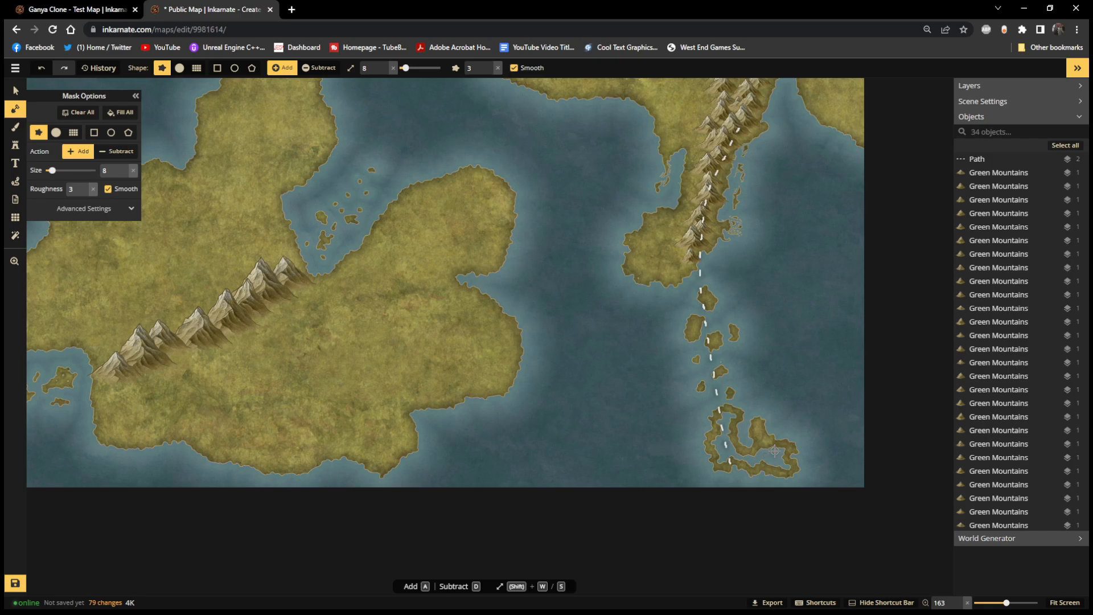
mouse_move(761, 460)
left_mouse_down()
mouse_move(718, 455)
mouse_move(724, 413)
mouse_move(737, 413)
mouse_move(730, 450)
mouse_move(726, 438)
mouse_move(775, 447)
mouse_move(784, 465)
left_mouse_up()
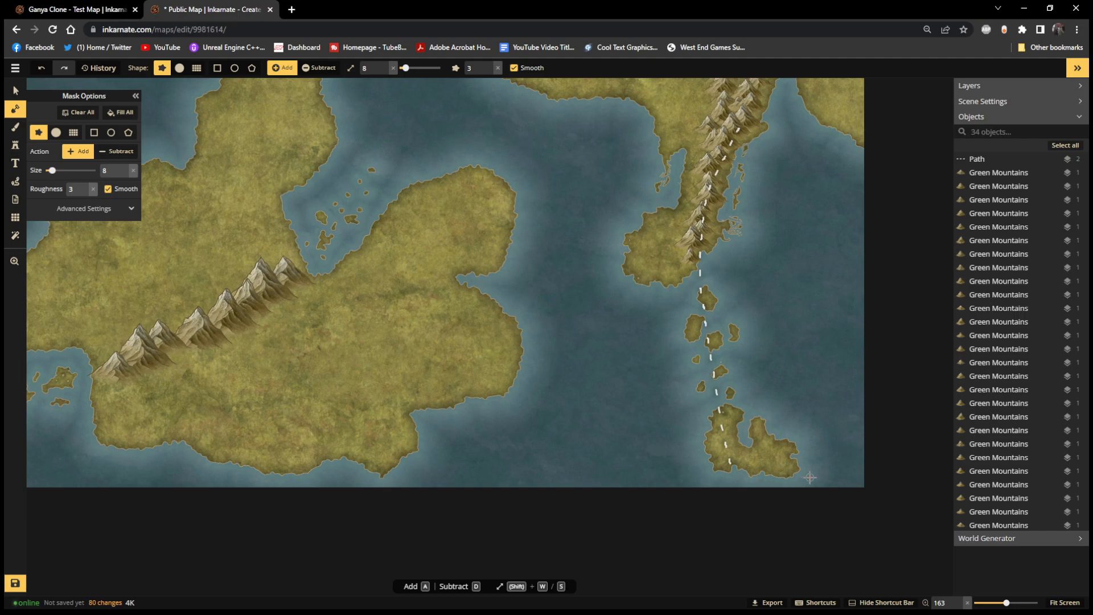
scroll(749, 414, "down", 4)
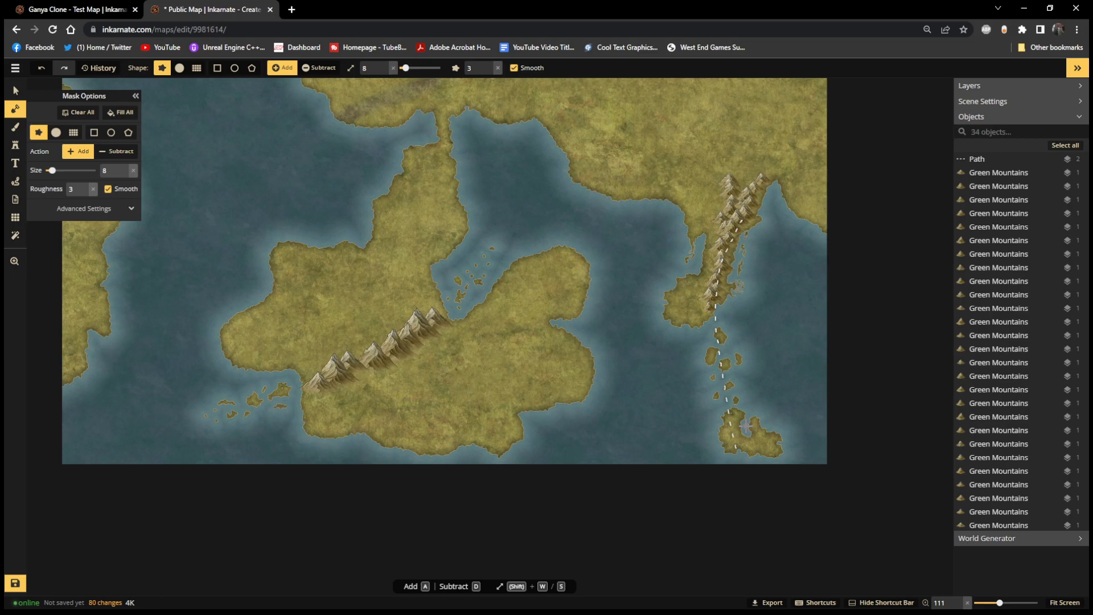
scroll(746, 426, "up", 1)
scroll(508, 322, "down", 2)
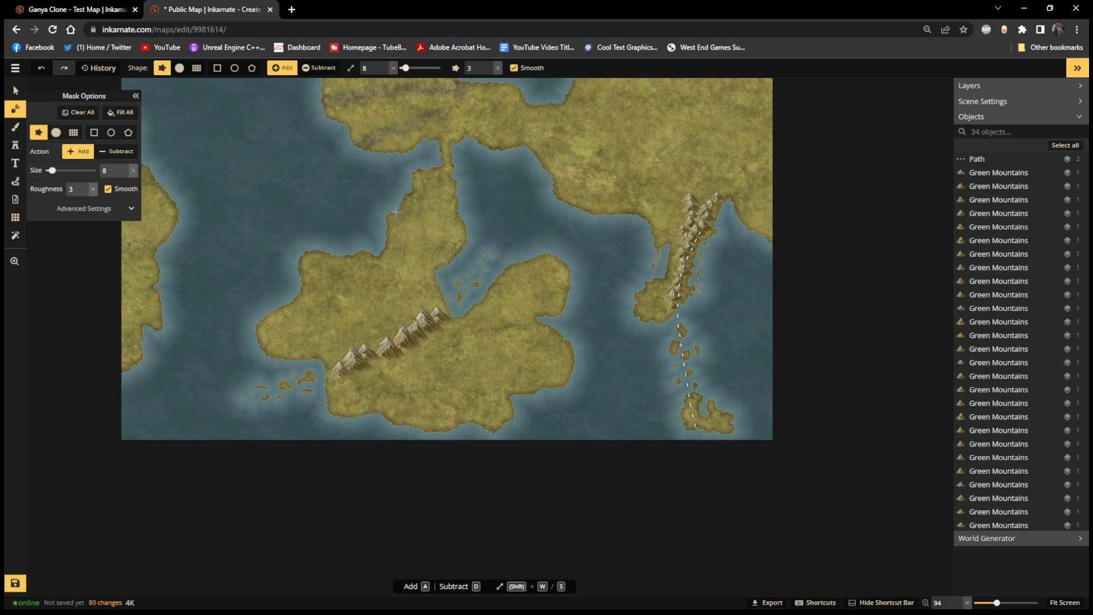
left_click(1071, 603)
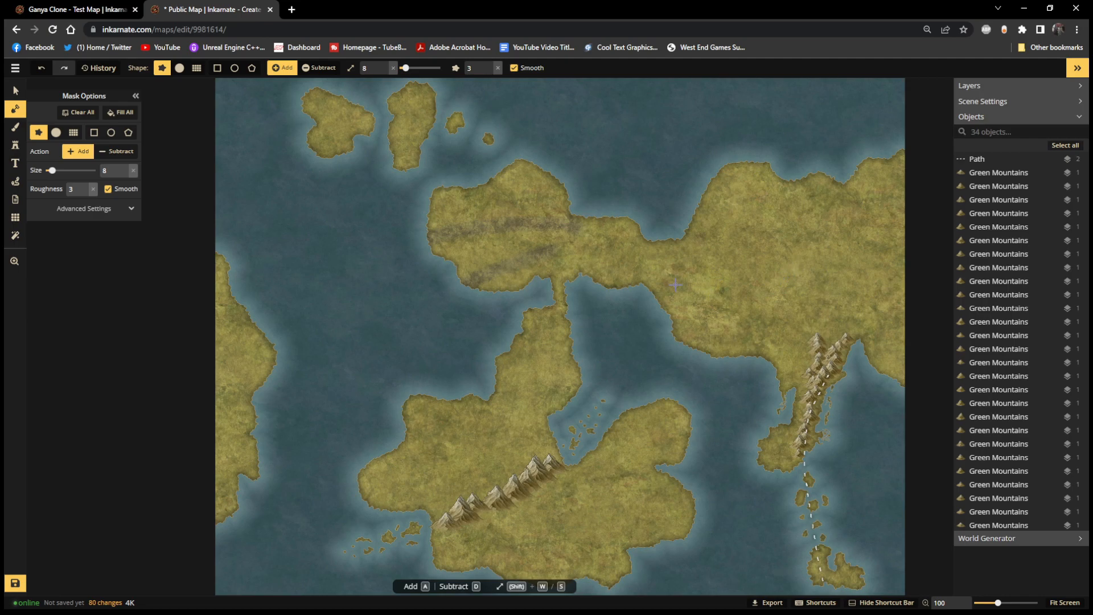
Set the texture brush to a Grasslands texture on the background layer and undo the last land edit
left_click(16, 130)
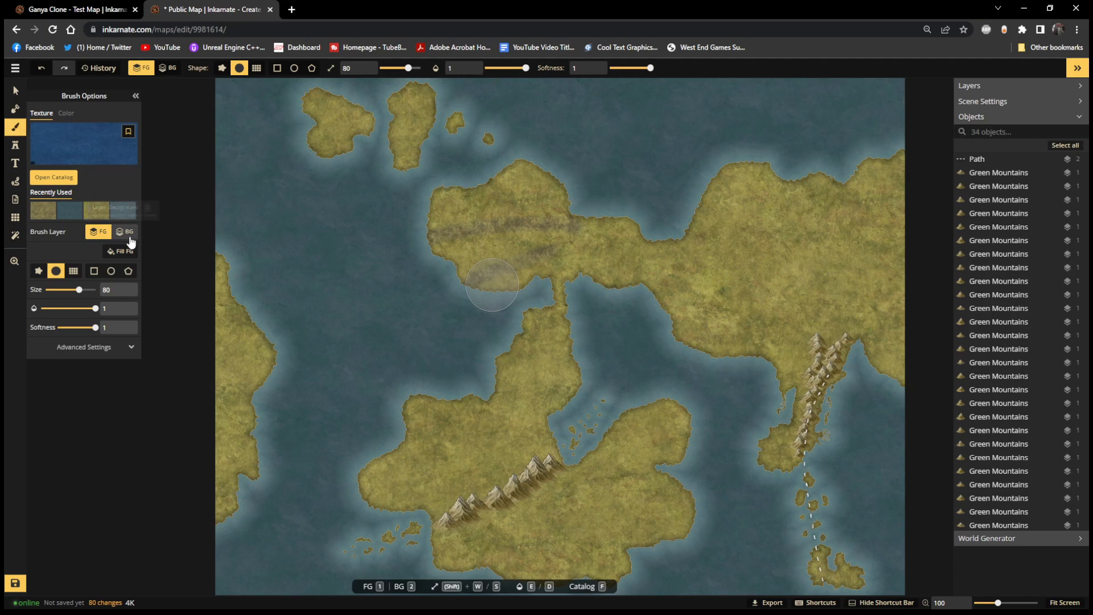
left_click(129, 235)
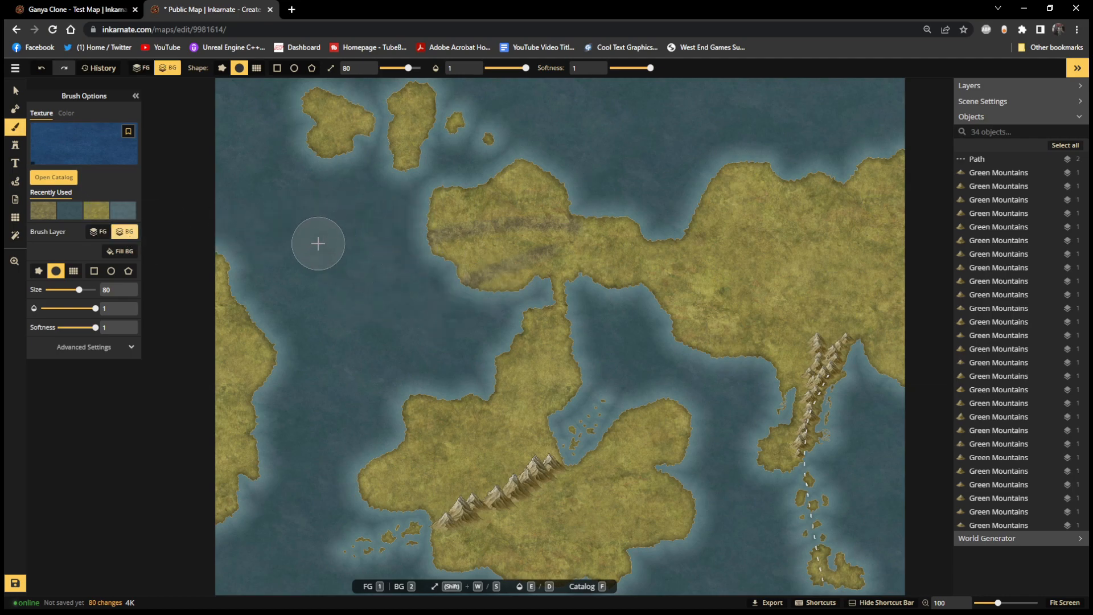
left_click(43, 210)
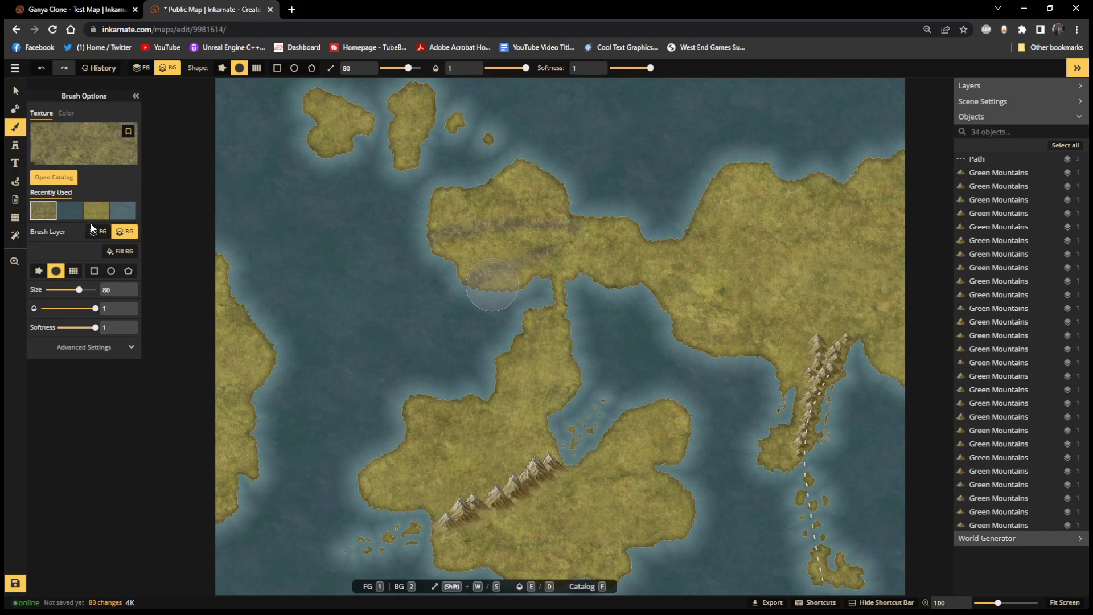
key("ctrl+z")
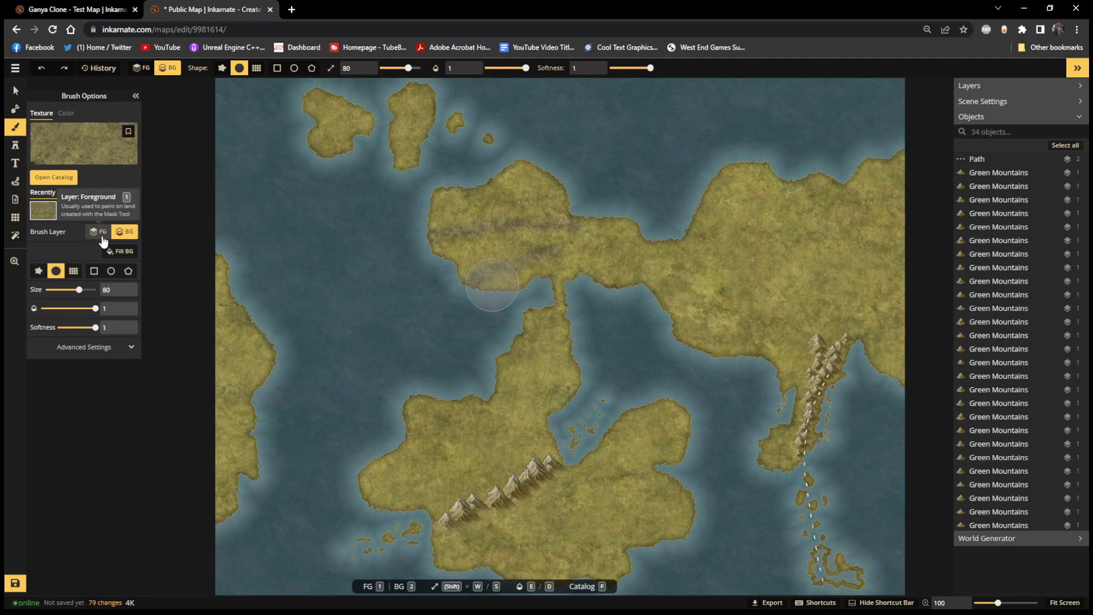
Load the third grey Barren Lands texture on the foreground brush, then try and undo a stroke southeast of the central mountain range
left_click(103, 237)
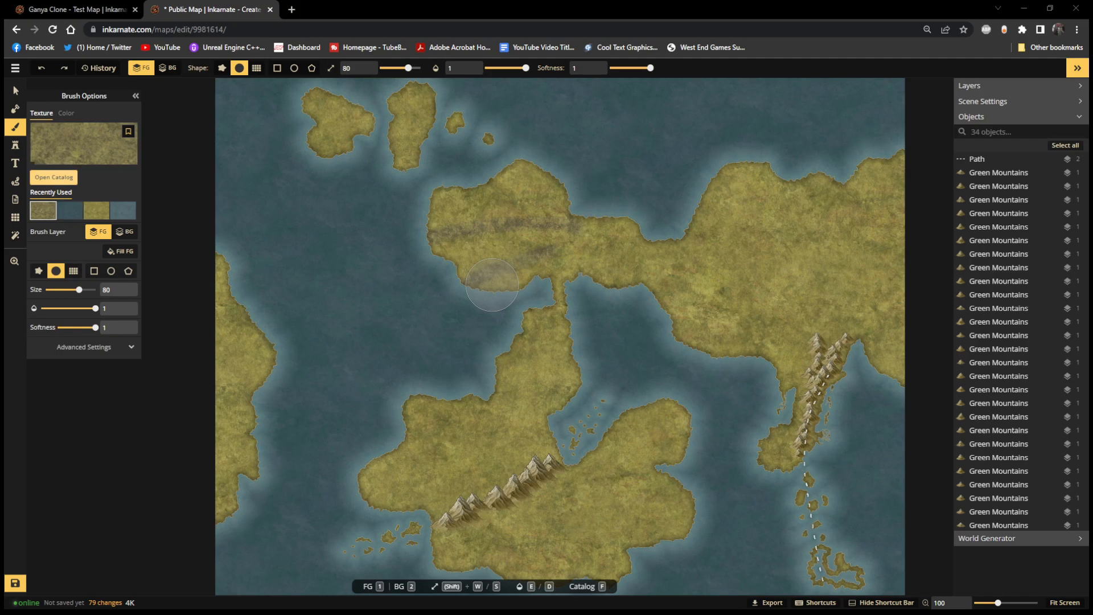
left_click(48, 181)
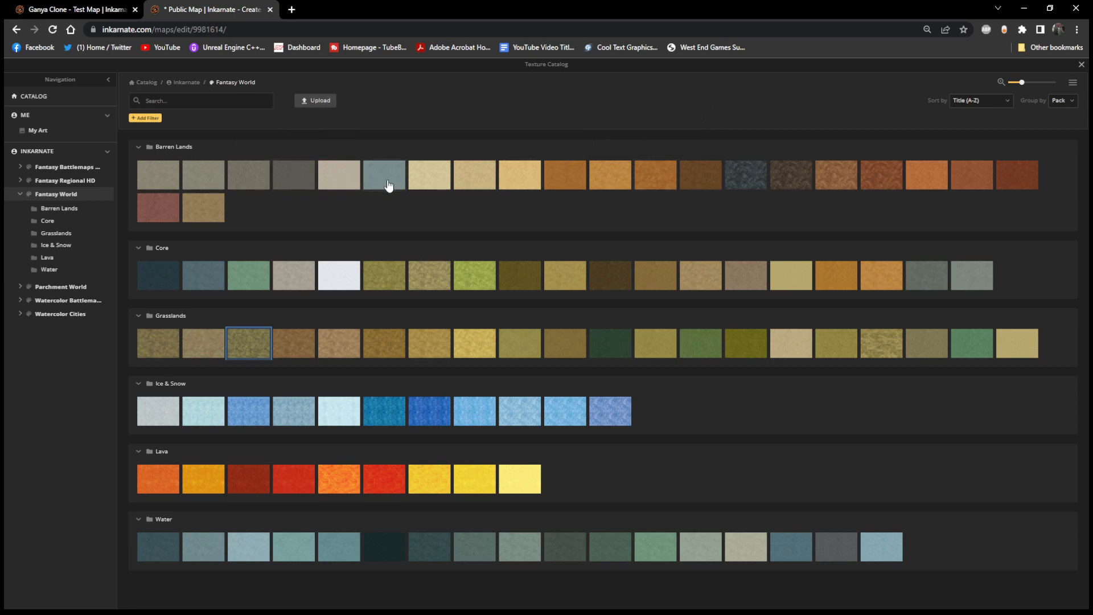
left_click(248, 181)
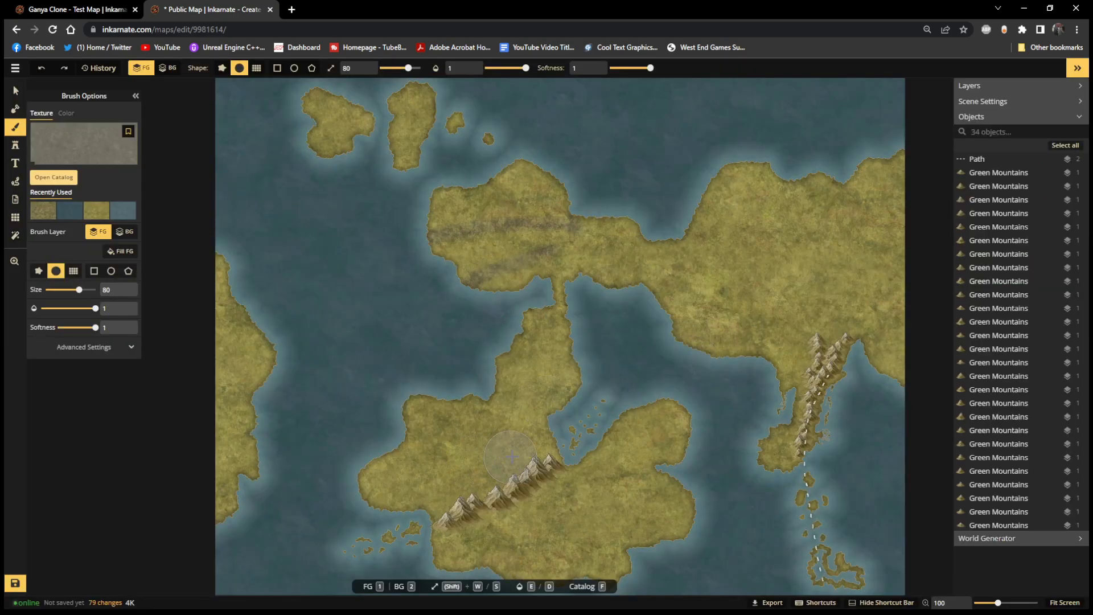
left_click_drag(551, 538, 589, 510)
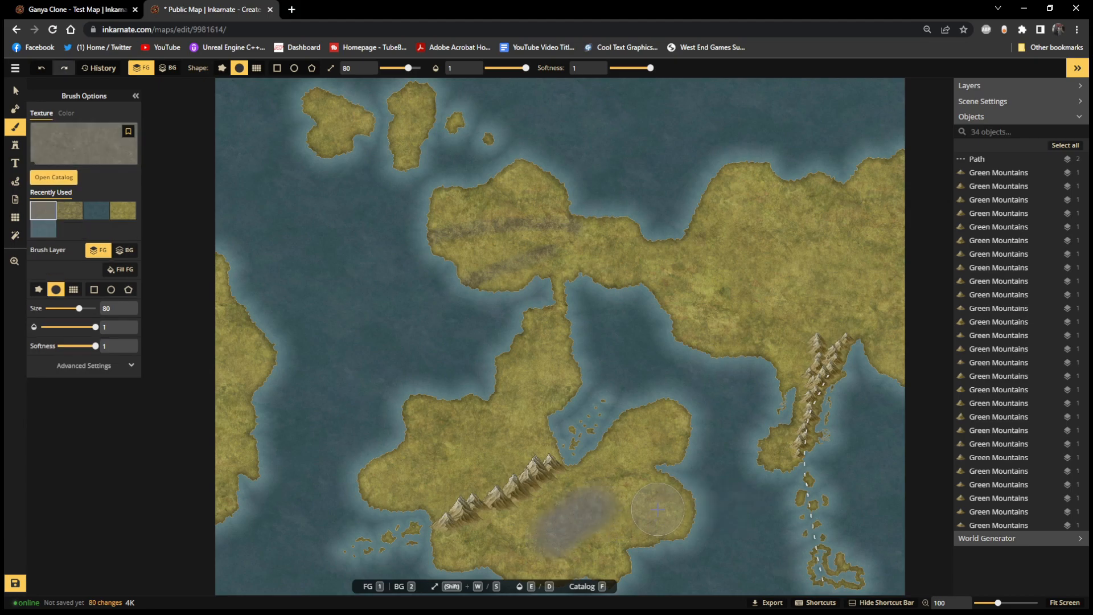
key("ctrl+z")
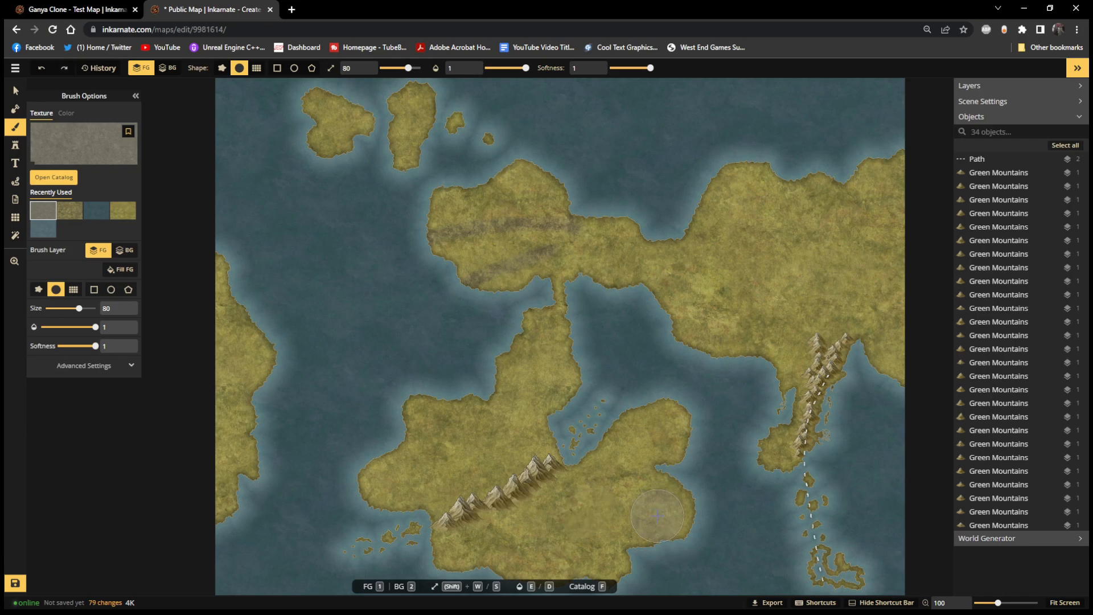
Lower the texture brush's opacity to 0.26
scroll(630, 492, "down", 3)
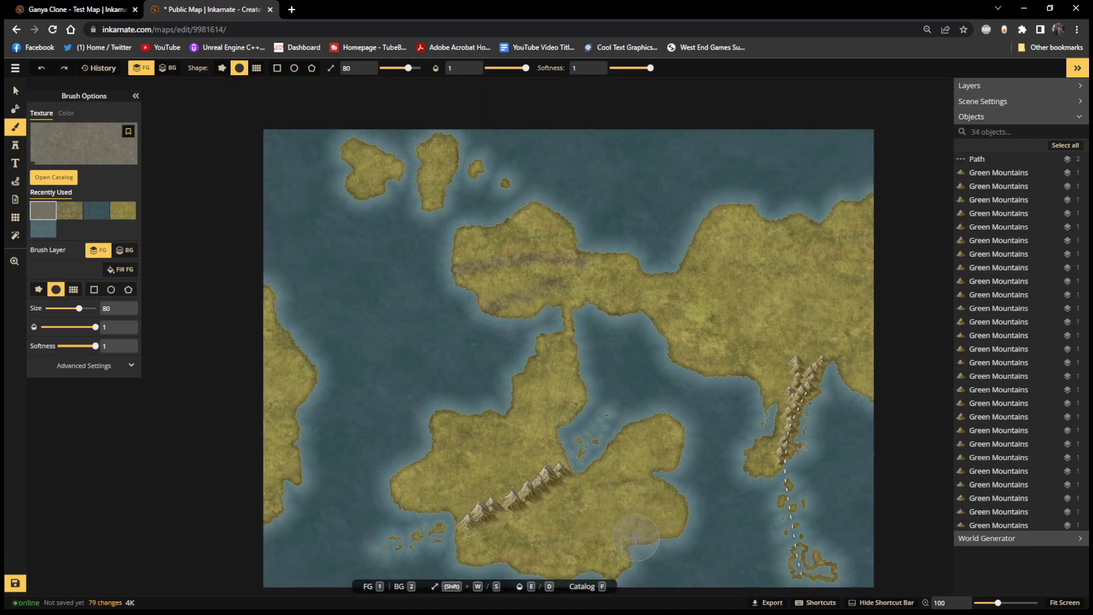
scroll(630, 491, "up", 1)
scroll(797, 487, "up", 1)
left_click_drag(797, 485, 794, 322)
scroll(786, 333, "up", 3)
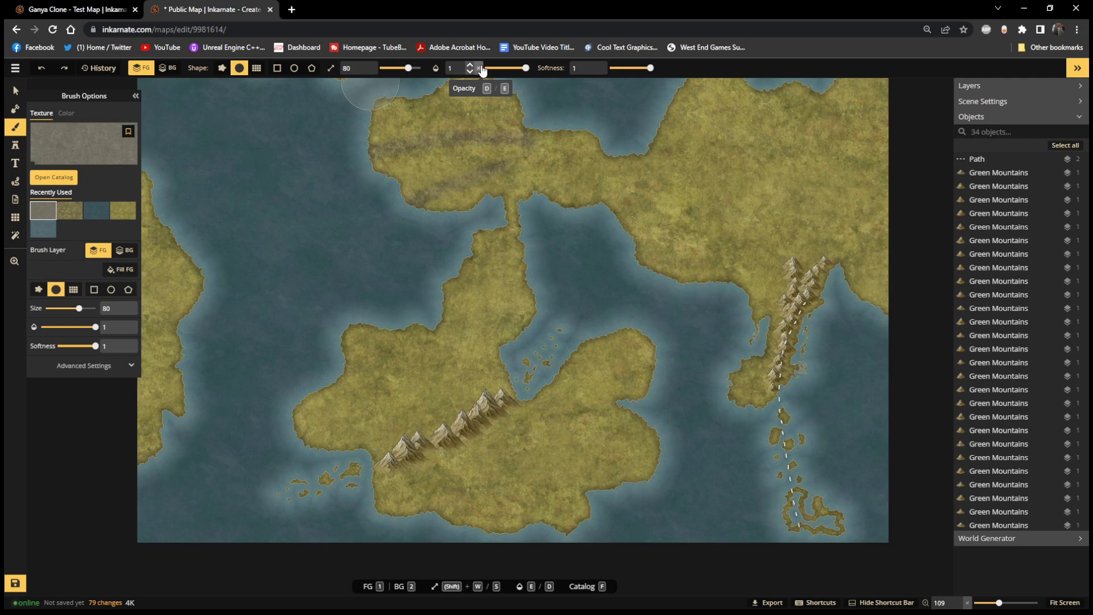
left_click(496, 68)
left_click_drag(498, 67, 496, 68)
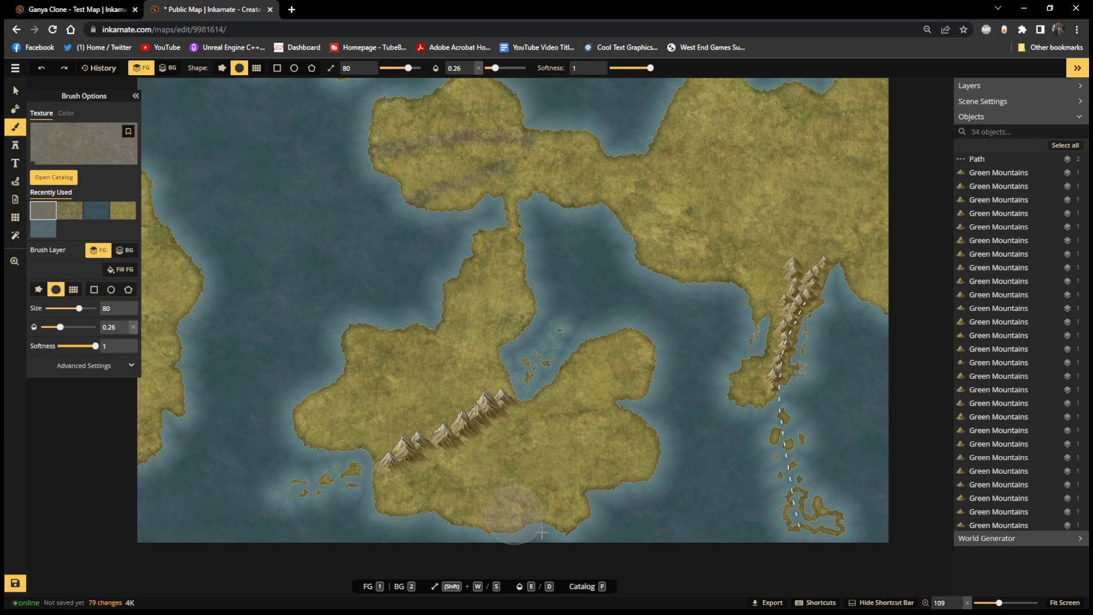
Fill the interior of the hook-shaped southern island with land again at mask brush size 8
left_click(16, 109)
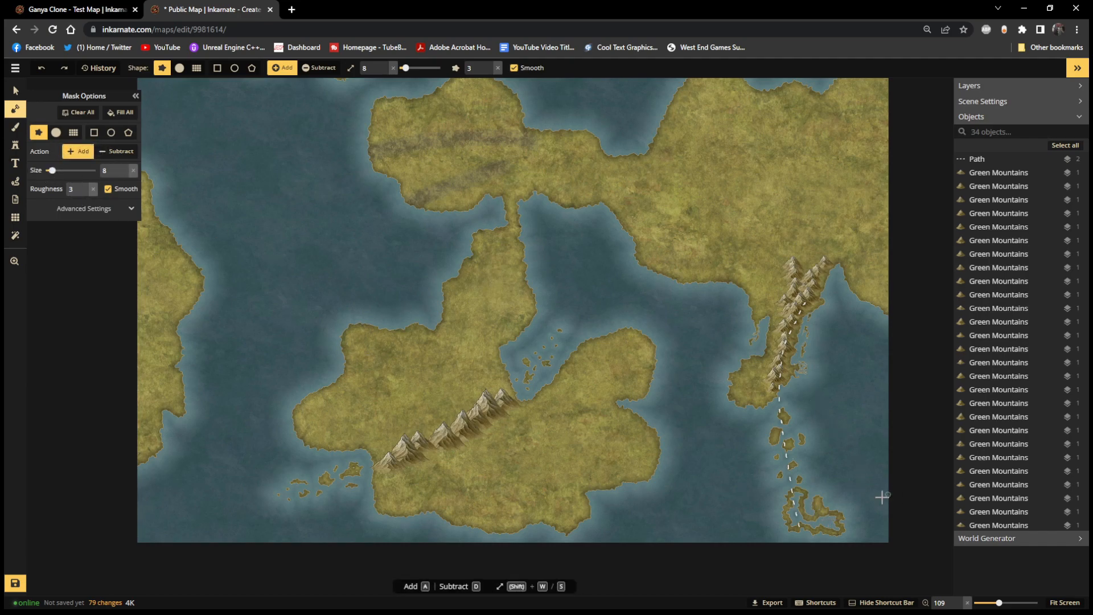
scroll(822, 516, "up", 5)
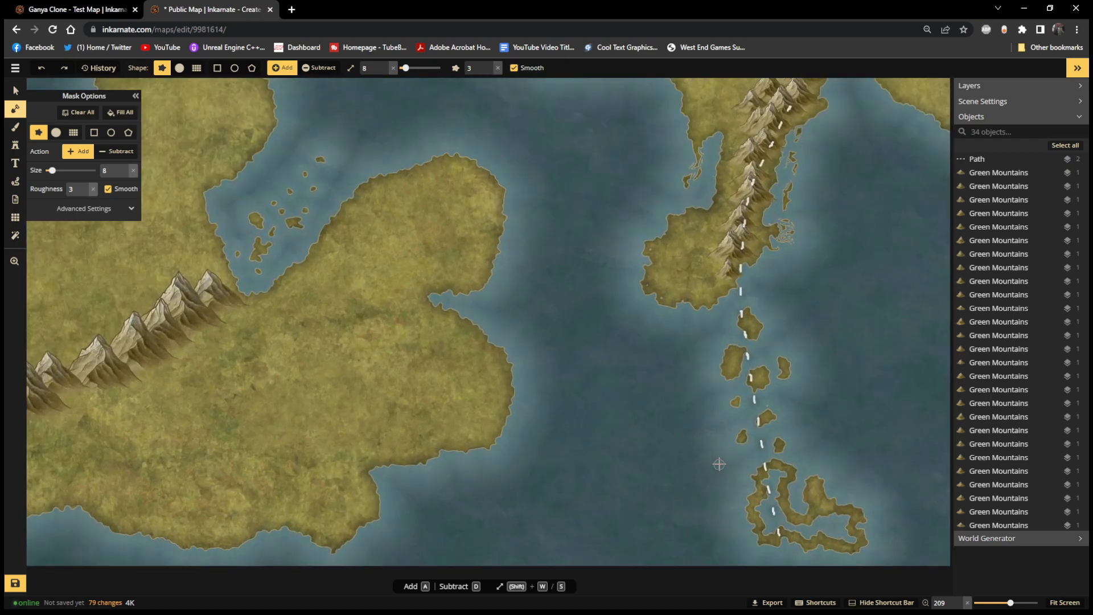
mouse_move(781, 476)
left_mouse_down()
mouse_move(786, 516)
mouse_move(765, 498)
mouse_move(767, 533)
mouse_move(779, 521)
mouse_move(817, 531)
left_mouse_up()
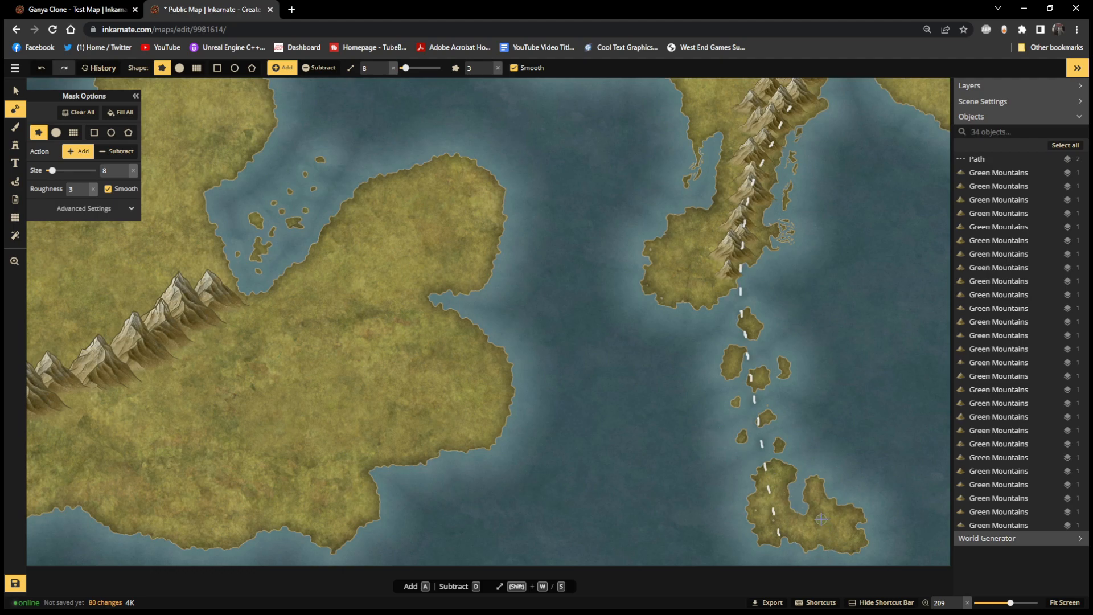
Paint the grey Barren Lands texture on the foreground along the central mountain range at size 80 and opacity 0.26
scroll(468, 355, "down", 3)
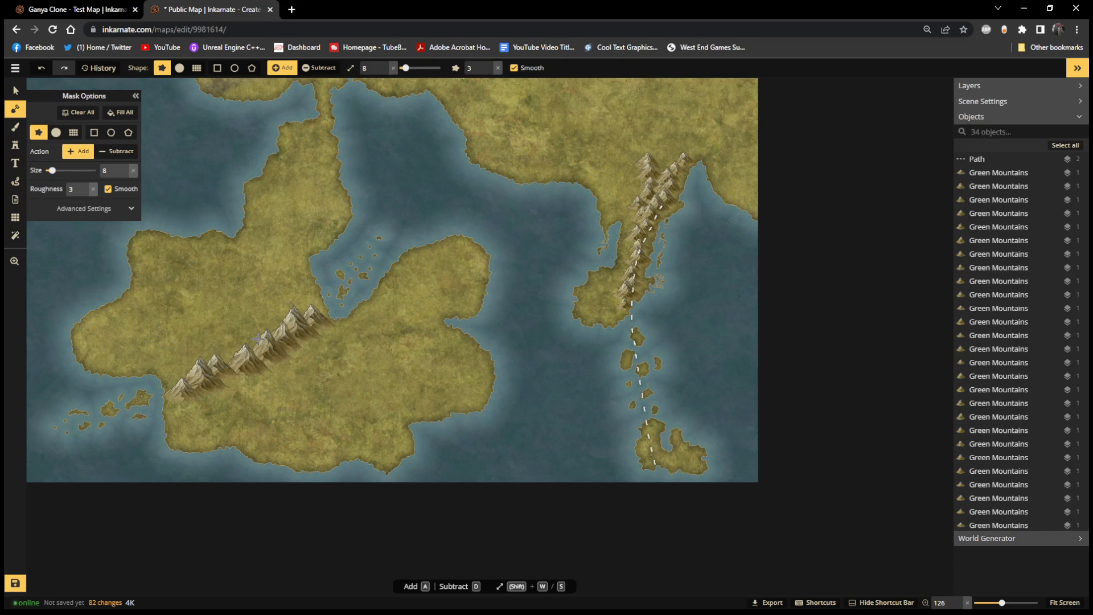
scroll(258, 338, "down", 5)
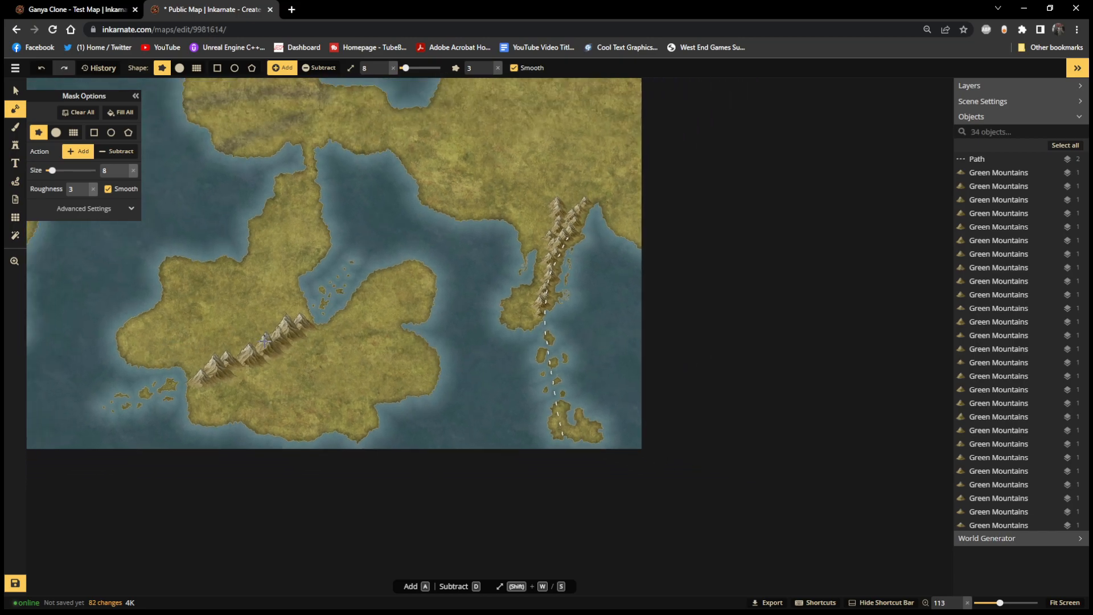
left_click_drag(315, 324, 484, 335)
scroll(446, 342, "up", 1)
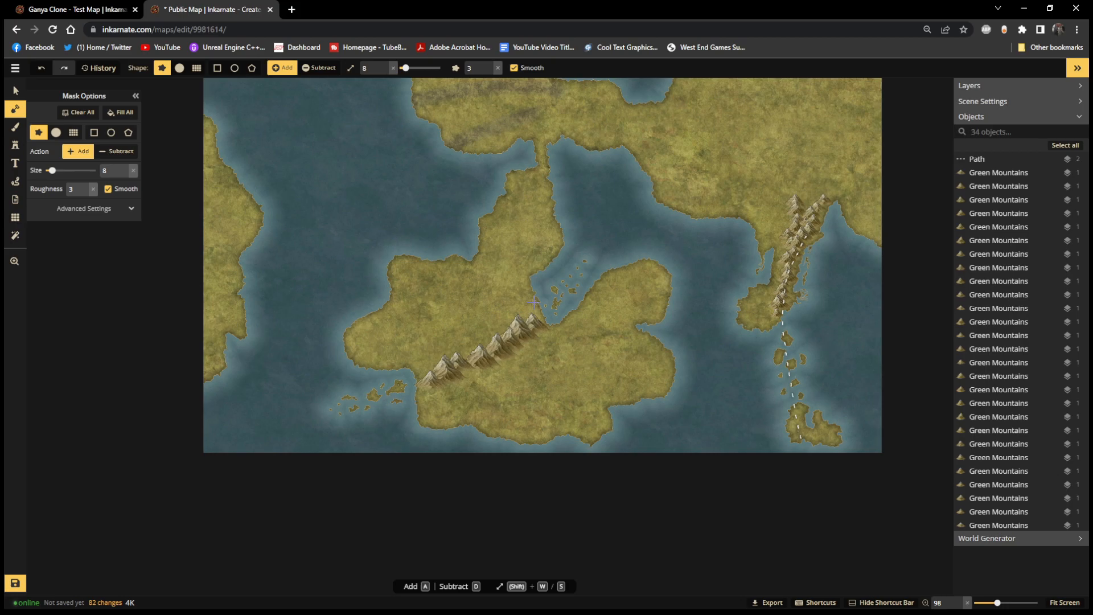
left_click(18, 128)
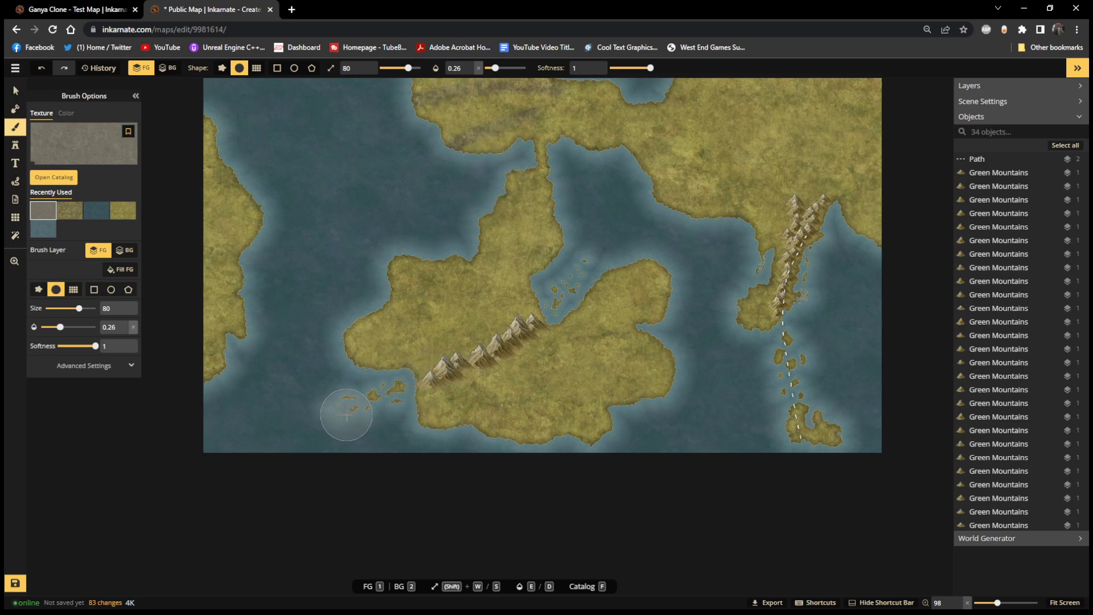
mouse_move(459, 364)
left_mouse_down()
mouse_move(544, 322)
mouse_move(372, 407)
mouse_move(423, 395)
mouse_move(554, 301)
mouse_move(403, 393)
mouse_move(416, 413)
mouse_move(430, 385)
mouse_move(508, 355)
mouse_move(568, 316)
mouse_move(424, 387)
mouse_move(328, 407)
mouse_move(418, 389)
mouse_move(569, 305)
left_mouse_up()
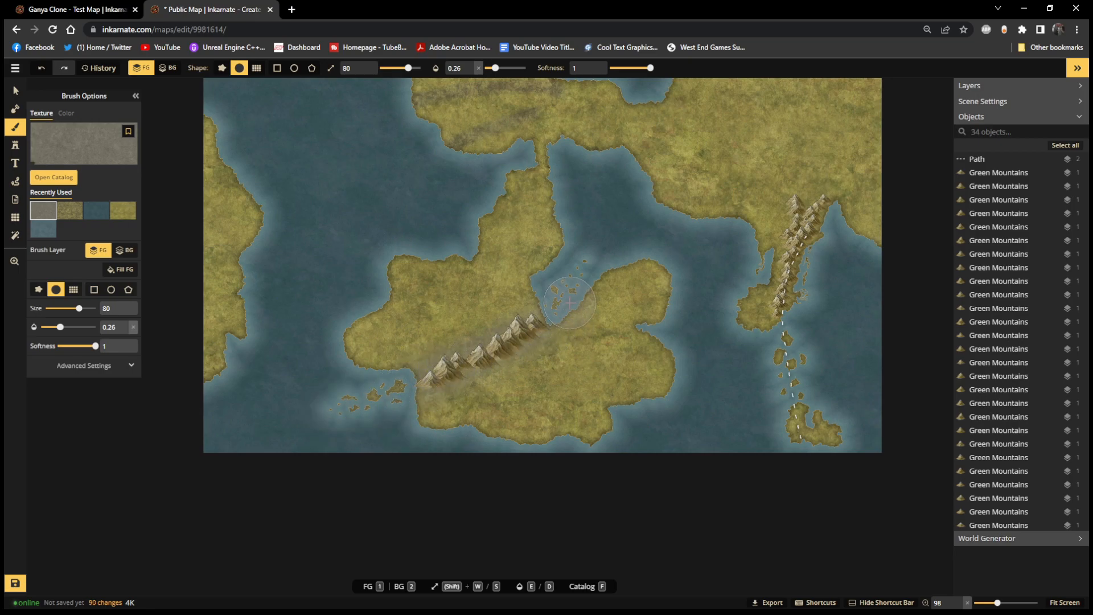
Widen the grey Barren Lands texture on both sides of the central mountain range with more foreground strokes at size 80, opacity 0.26
left_click_drag(496, 366, 548, 310)
mouse_move(256, 422)
left_mouse_down()
mouse_move(432, 409)
mouse_move(579, 316)
mouse_move(479, 397)
mouse_move(371, 425)
mouse_move(582, 303)
mouse_move(530, 288)
mouse_move(390, 360)
mouse_move(556, 284)
mouse_move(425, 367)
mouse_move(422, 380)
mouse_move(562, 315)
mouse_move(428, 402)
mouse_move(548, 319)
mouse_move(622, 323)
mouse_move(524, 365)
mouse_move(476, 364)
mouse_move(486, 360)
mouse_move(451, 346)
mouse_move(442, 374)
mouse_move(462, 375)
mouse_move(554, 322)
left_mouse_up()
mouse_move(487, 351)
left_mouse_down()
mouse_move(550, 305)
mouse_move(580, 252)
mouse_move(535, 316)
mouse_move(585, 268)
mouse_move(528, 316)
mouse_move(592, 269)
mouse_move(500, 354)
mouse_move(583, 271)
left_mouse_up()
mouse_move(325, 392)
left_mouse_down()
mouse_move(397, 385)
mouse_move(367, 405)
mouse_move(397, 390)
left_mouse_up()
mouse_move(615, 236)
left_mouse_down()
mouse_move(581, 256)
mouse_move(579, 278)
mouse_move(616, 247)
left_mouse_up()
mouse_move(402, 412)
left_mouse_down()
mouse_move(416, 384)
mouse_move(501, 345)
left_mouse_up()
mouse_move(441, 377)
left_mouse_down()
mouse_move(576, 312)
mouse_move(536, 318)
mouse_move(443, 383)
left_mouse_up()
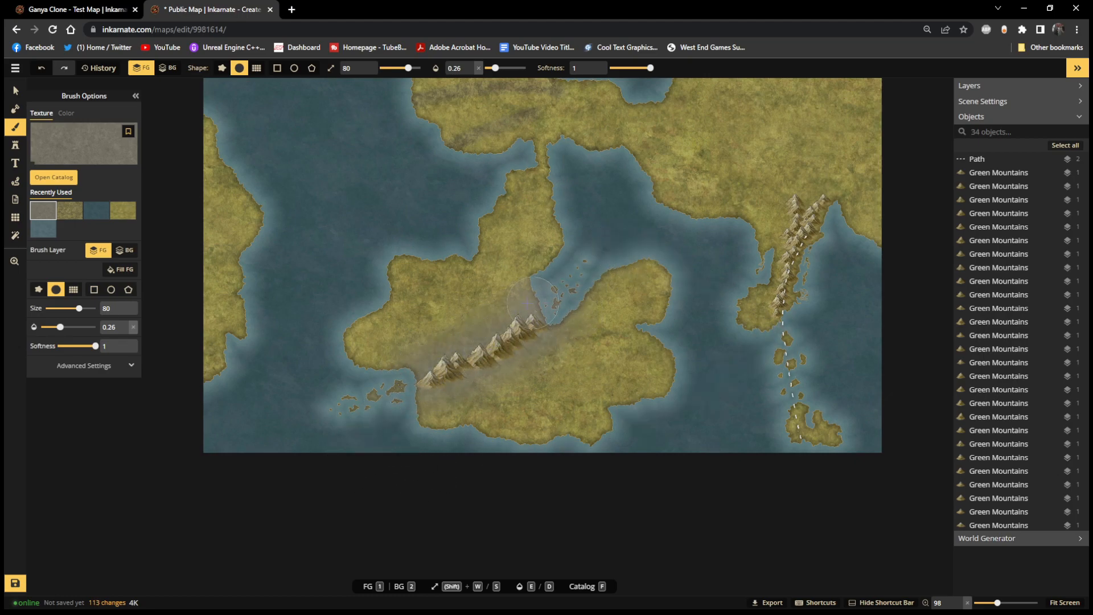
Load the second grey Barren Lands texture on the foreground brush and lower its opacity to 0.2
left_click(60, 178)
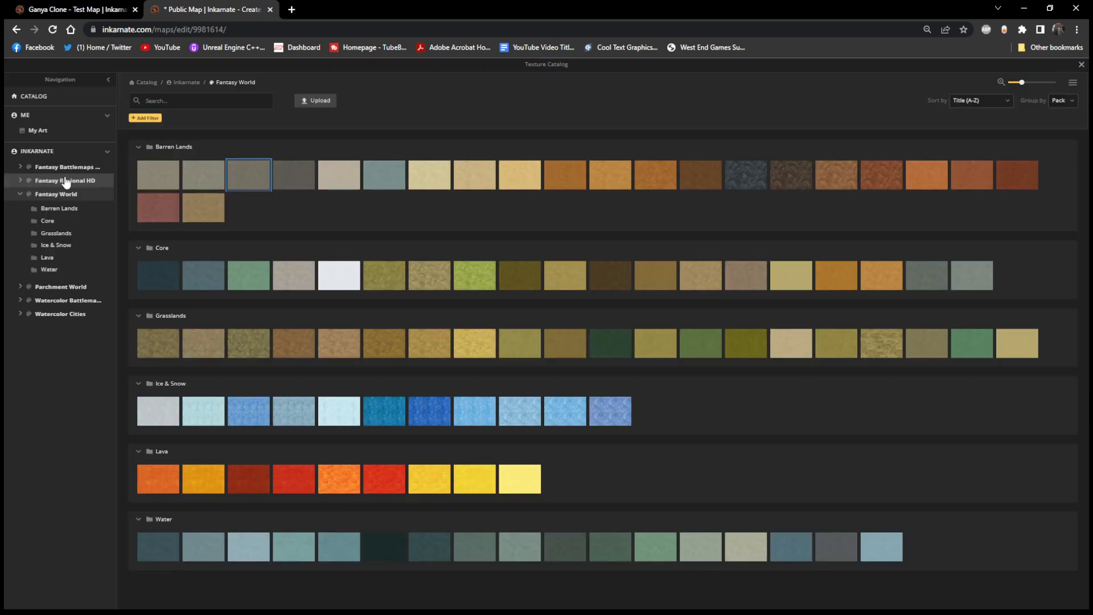
left_click(205, 184)
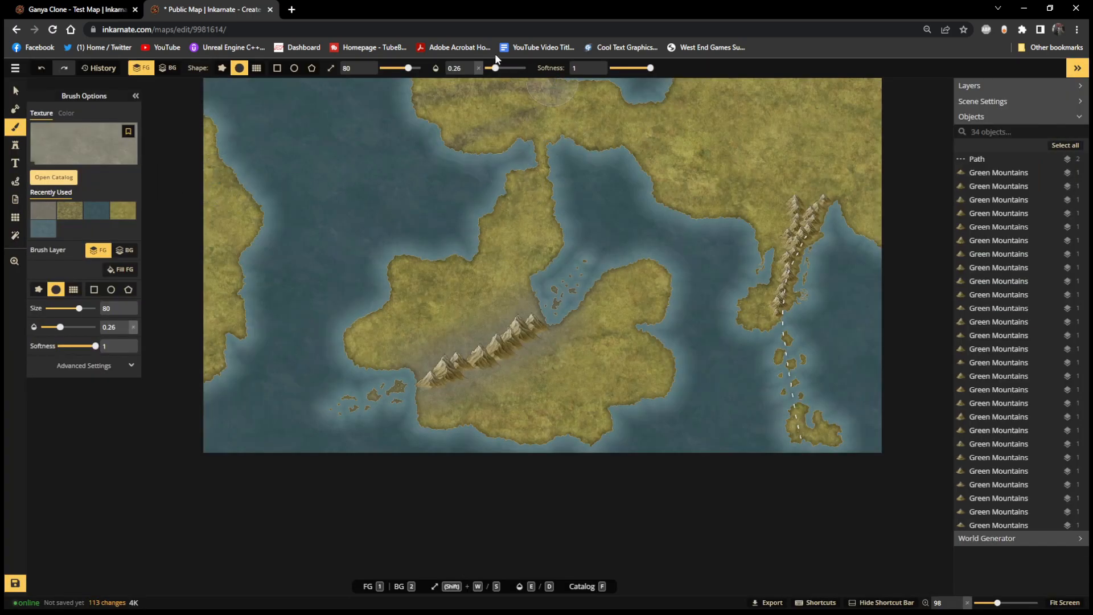
left_click(470, 72)
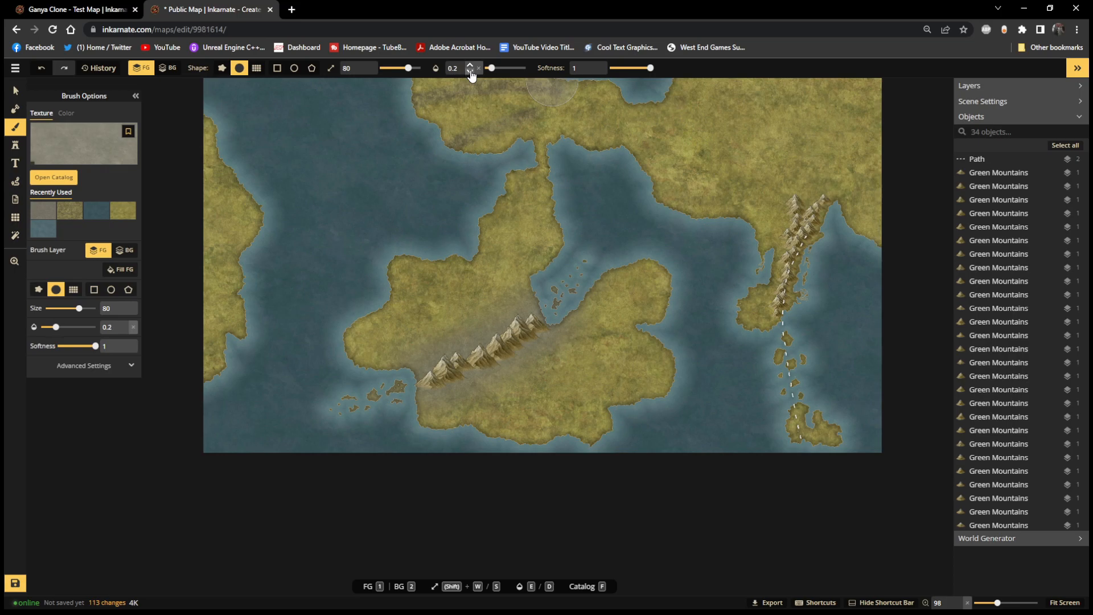
Paint the lighter grey texture over the ground south and northwest of the central mountain range at size 80
left_click_drag(464, 424, 427, 414)
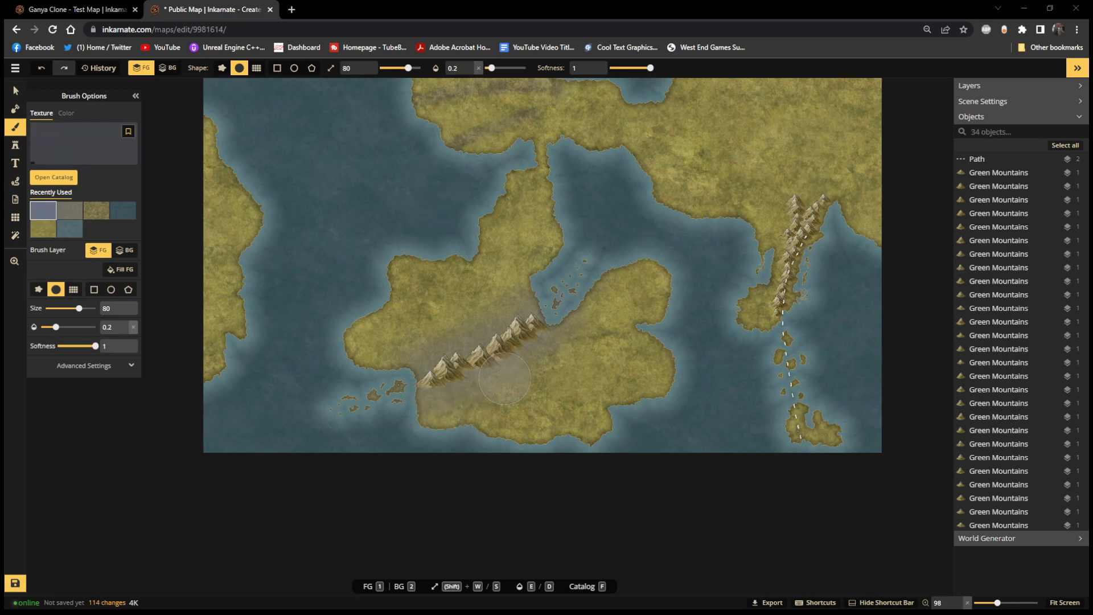
mouse_move(500, 387)
left_mouse_down()
mouse_move(570, 324)
mouse_move(513, 377)
mouse_move(431, 413)
left_mouse_up()
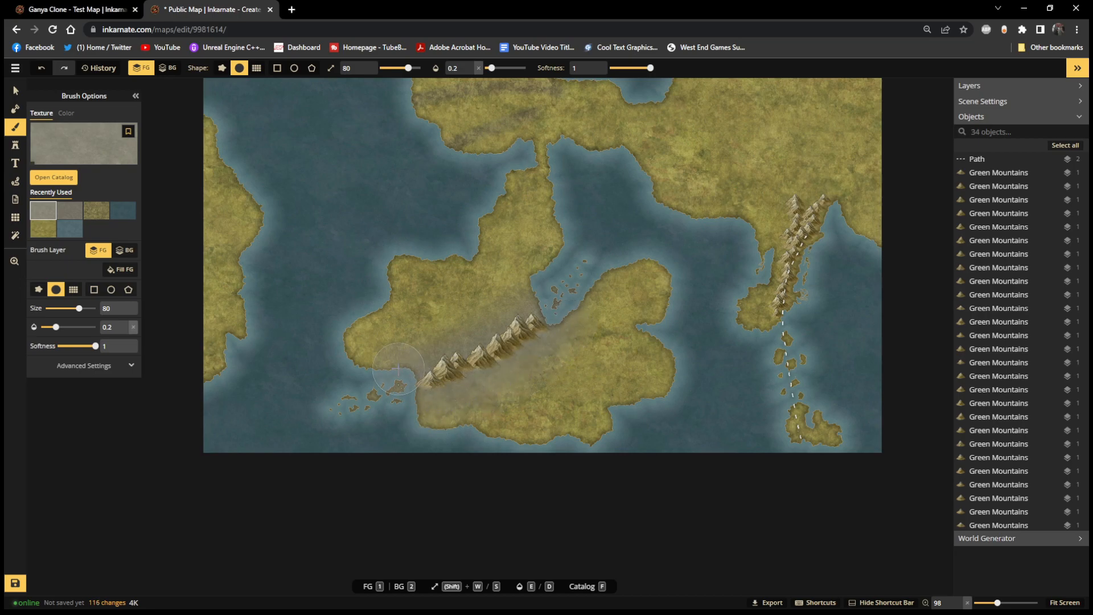
mouse_move(479, 298)
left_mouse_down()
mouse_move(525, 279)
mouse_move(480, 295)
mouse_move(387, 375)
left_mouse_up()
mouse_move(386, 375)
left_mouse_down()
mouse_move(535, 282)
mouse_move(515, 276)
mouse_move(396, 362)
mouse_move(481, 323)
mouse_move(568, 308)
mouse_move(467, 427)
mouse_move(442, 418)
mouse_move(559, 335)
mouse_move(511, 382)
mouse_move(438, 407)
mouse_move(448, 379)
left_mouse_up()
scroll(592, 365, "up", 5)
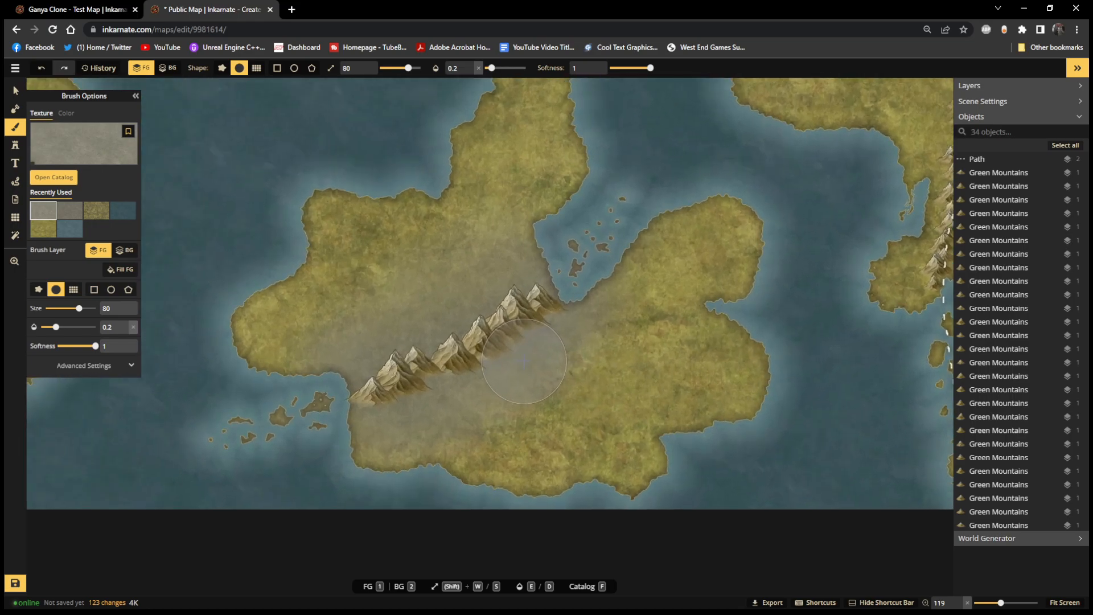
scroll(671, 308, "down", 5)
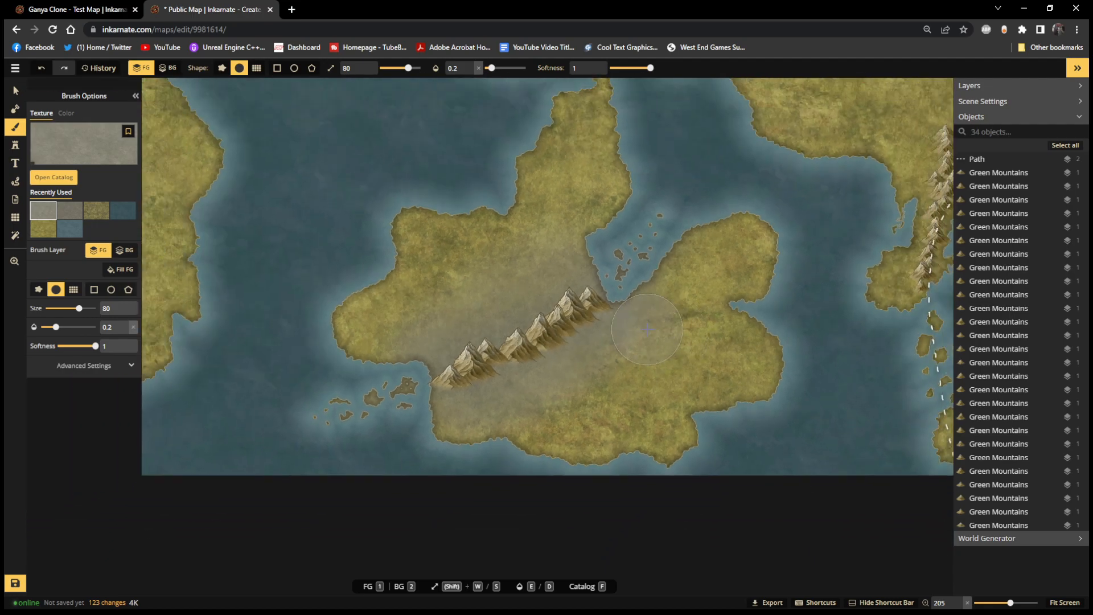
Delete the Green Mountains stamps of the central range and the leftover path object in their midst
left_click(15, 92)
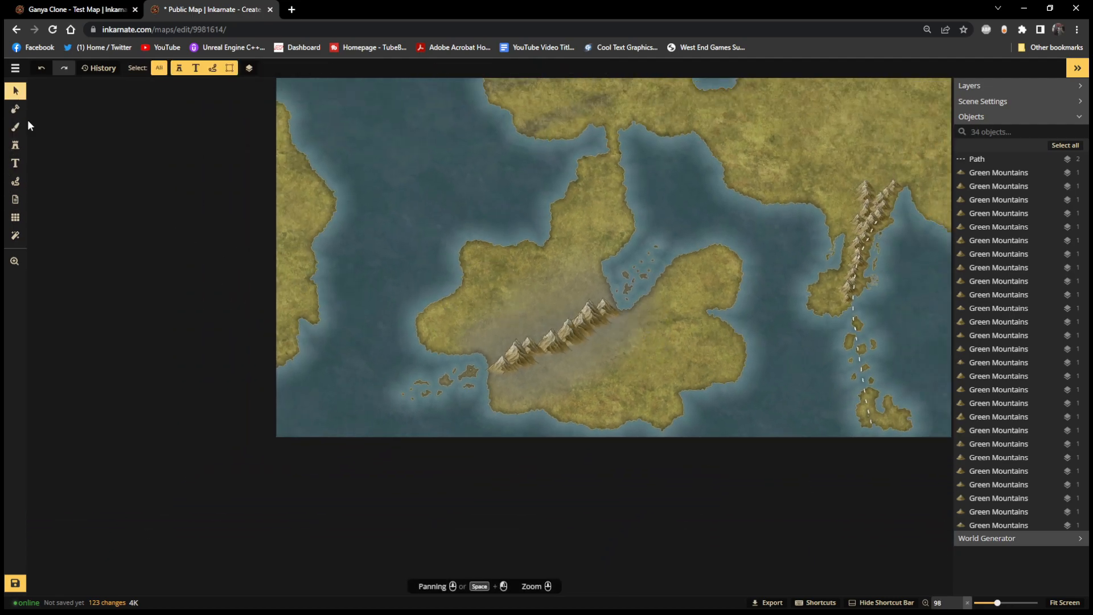
left_click_drag(619, 312, 489, 371)
key("Delete")
left_click(552, 348)
key("Delete")
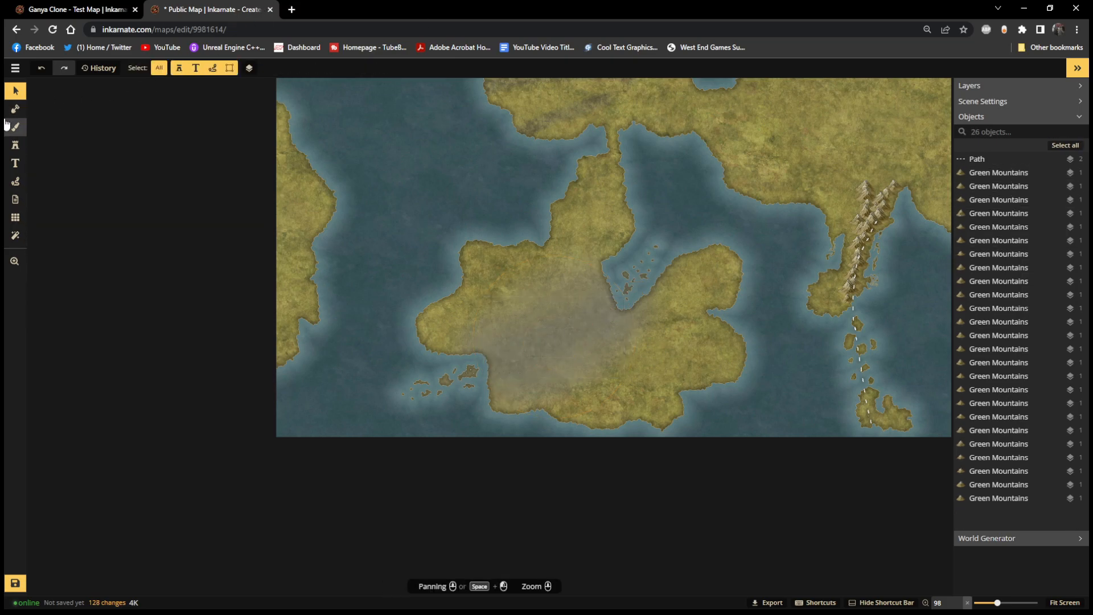
Load the Dark Mountains Medium stamp and try one at size 243 on the grey ground beside the central bay
left_click(15, 145)
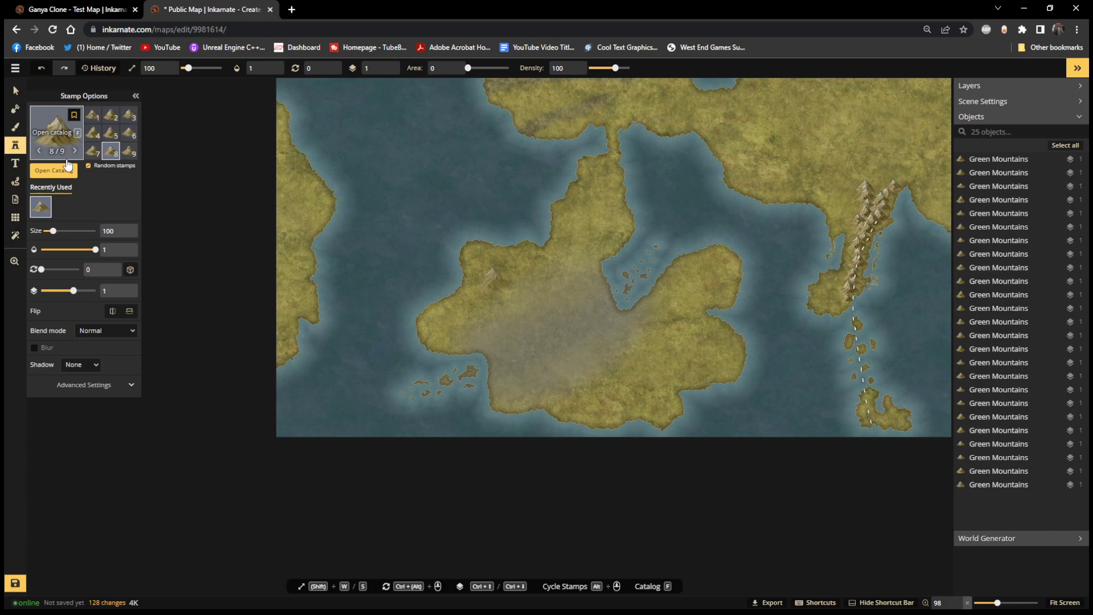
left_click(60, 145)
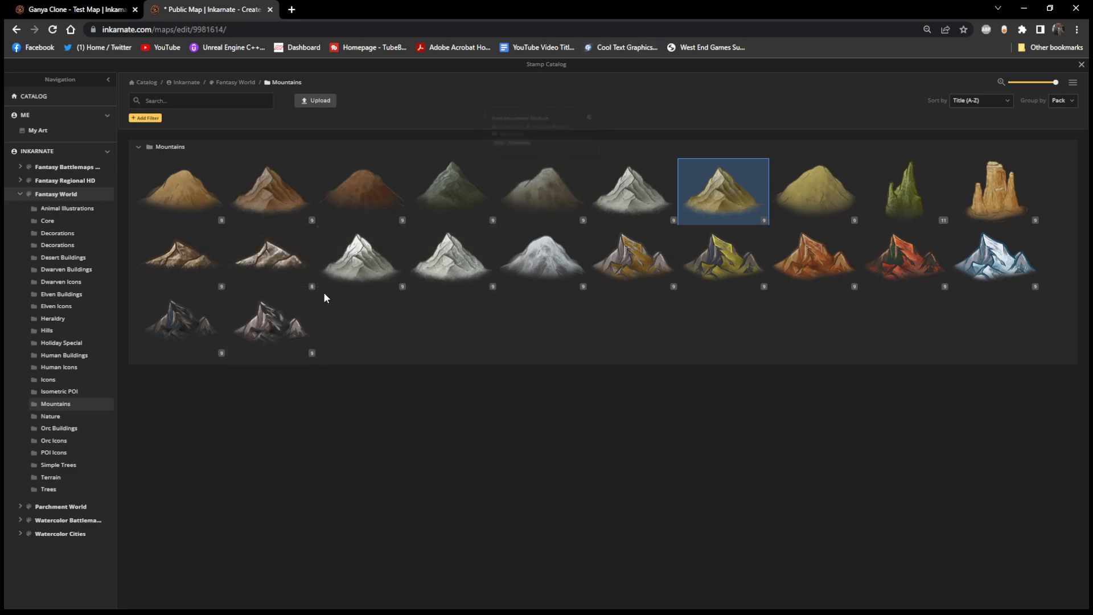
left_click(552, 206)
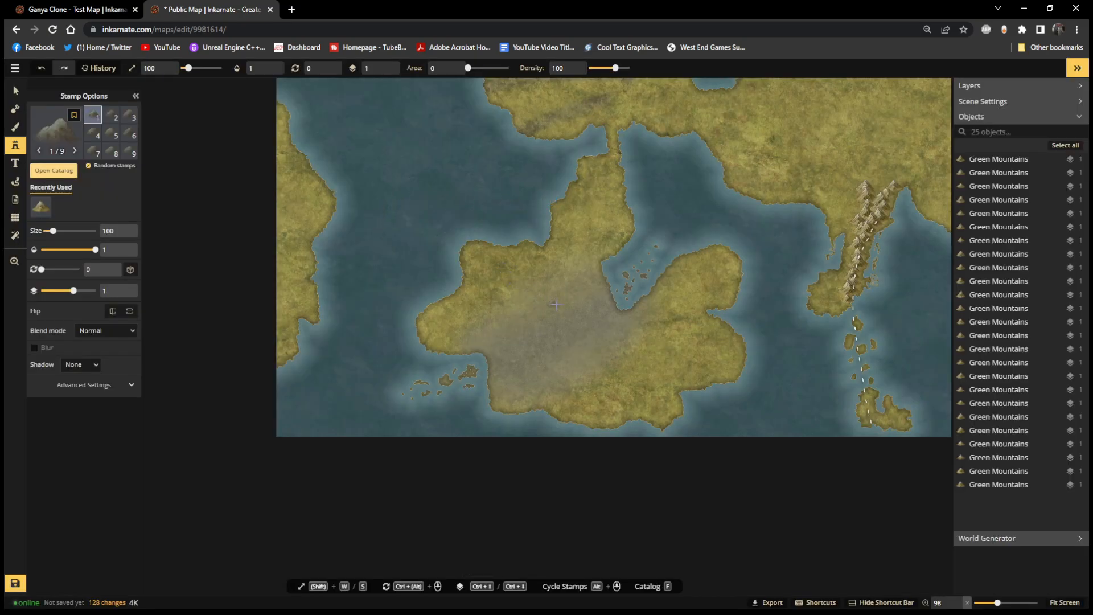
key("w")
key("w")
key("w")
key("w")
key("w")
key("w")
key("w")
key("w")
key("w")
key("w")
key("w")
key("w")
key("w")
key("w")
key("w")
key("w")
key("w")
key("w")
key("w")
key("w")
key("w")
key("w")
key("w")
key("w")
key("w")
key("w")
key("w")
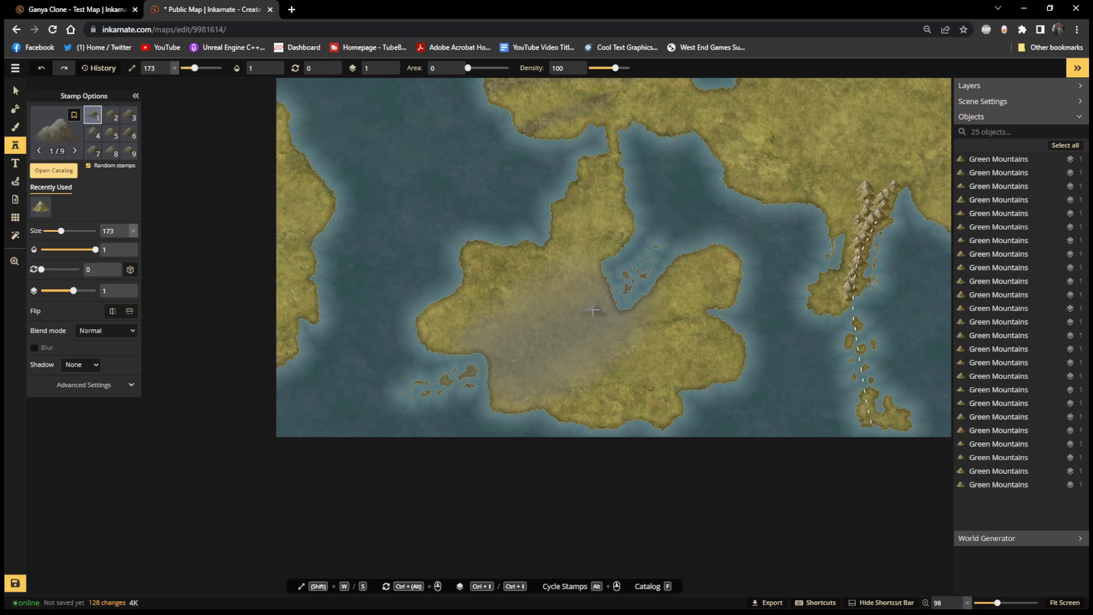
key("w")
key("w")
key("w")
key("w")
key("w")
key("w")
key("w")
key("w")
key("w")
key("w")
key("w")
key("w")
key("w")
key("w")
key("w")
key("w")
key("w")
key("w")
key("w")
key("w")
key("w")
key("w")
key("w")
key("w")
left_click(602, 307)
left_click(602, 306)
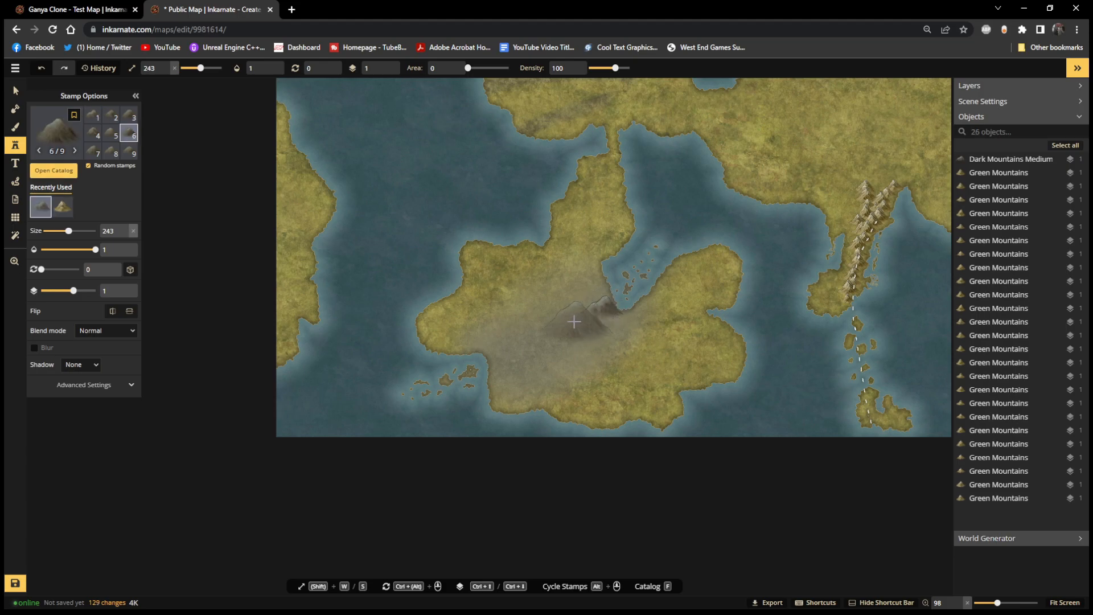
Try a second Dark Mountains Medium stamp at size 179 just southwest of the first, then undo both stamps
key("s")
key("s")
key("s")
key("s")
key("s")
key("s")
key("s")
key("s")
key("s")
key("s")
key("s")
key("s")
key("s")
key("s")
key("s")
key("s")
key("s")
key("s")
left_click(578, 322)
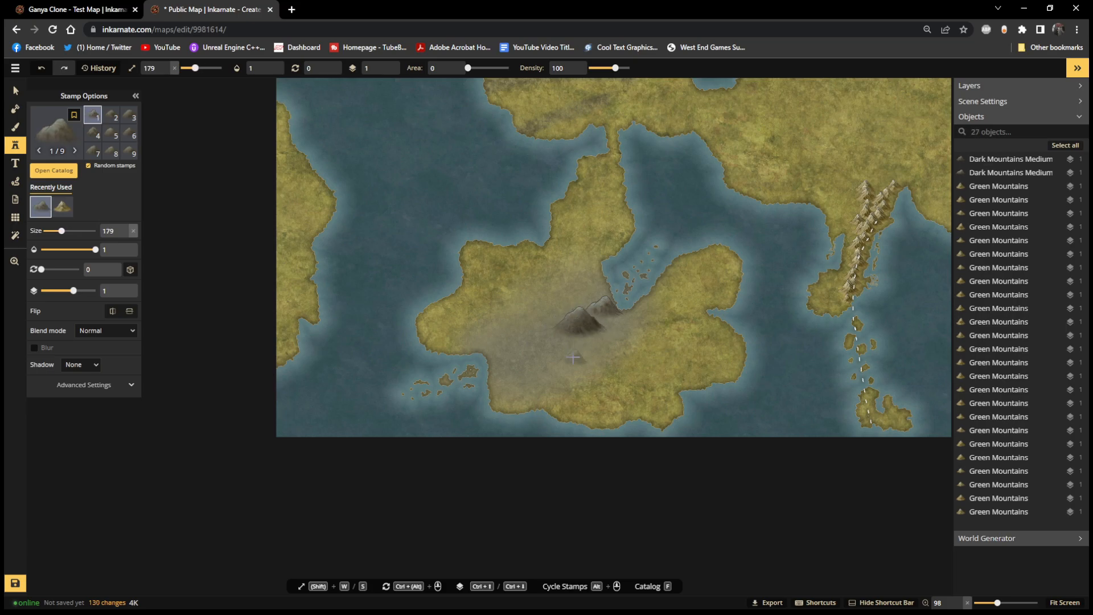
key("ctrl+z")
key("ctrl+z")
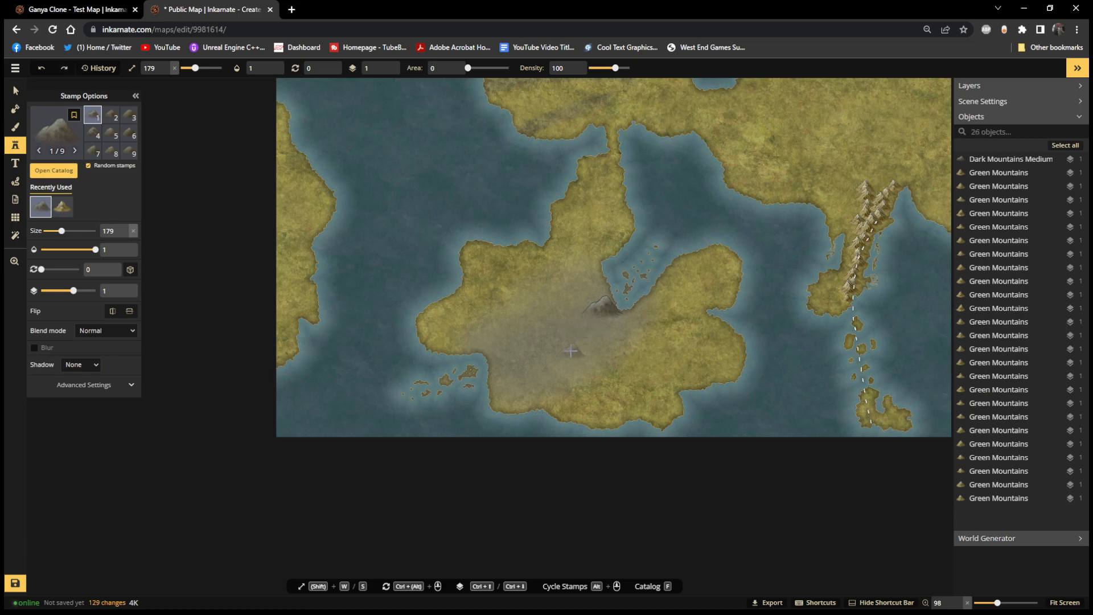
Load the Mountains Light stamp with random variants and place one at size 157 at the tip of the central bay
left_click(52, 170)
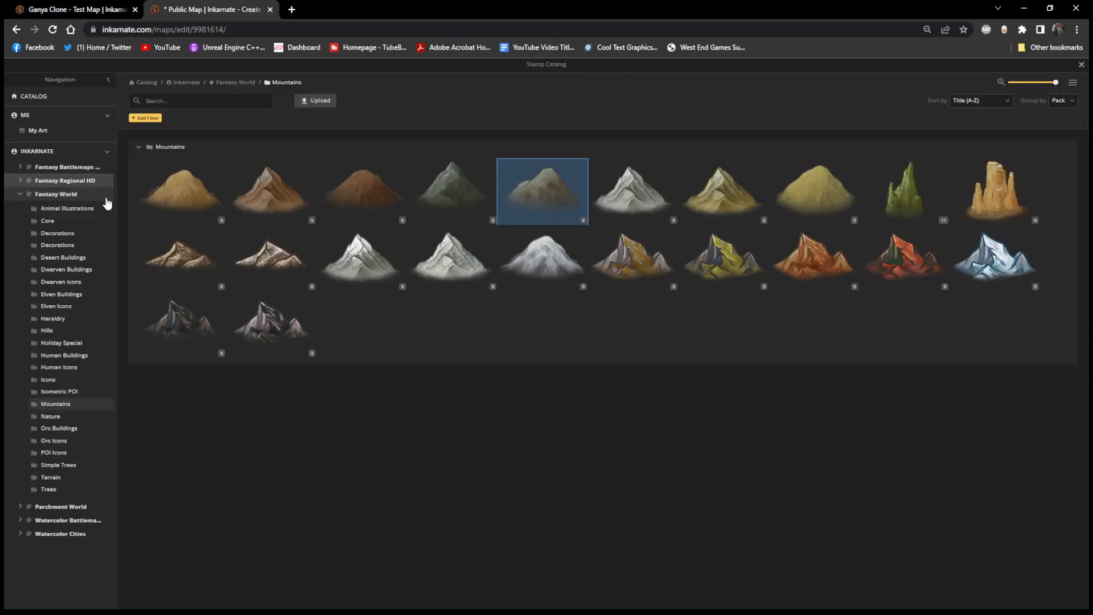
left_click(276, 325)
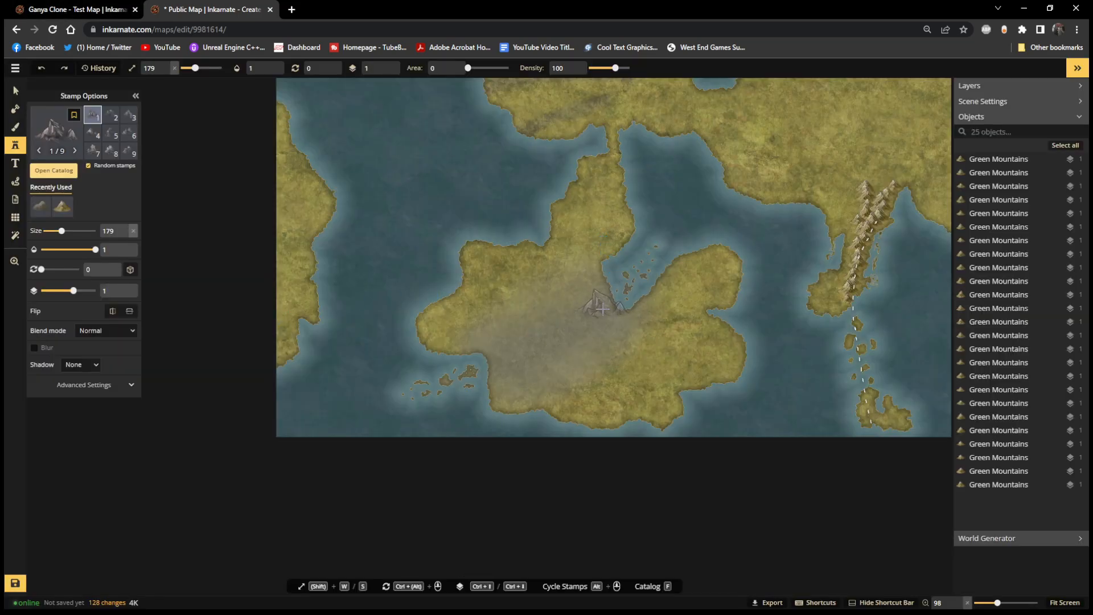
key("s")
key("s")
key("s")
left_click(609, 317)
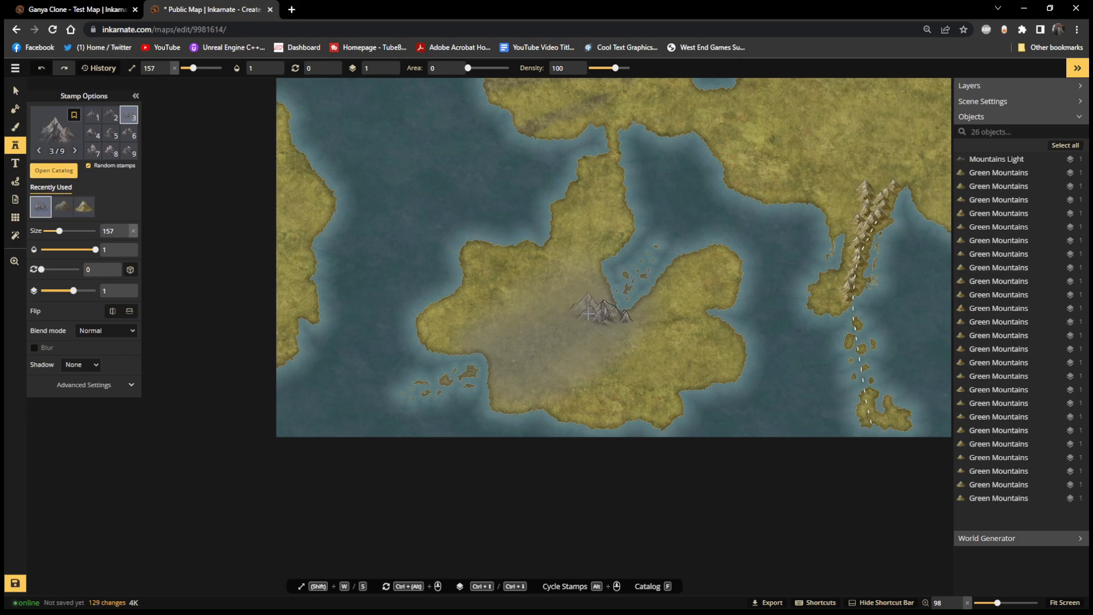
Reduce the stamp size to 107 and place another Mountains Light stamp over the first one near the bay
key("s")
key("s")
key("s")
key("s")
key("s")
key("s")
key("s")
key("s")
key("s")
key("s")
key("s")
key("s")
key("s")
key("s")
key("s")
key("s")
key("s")
key("s")
key("s")
key("s")
left_click(600, 308)
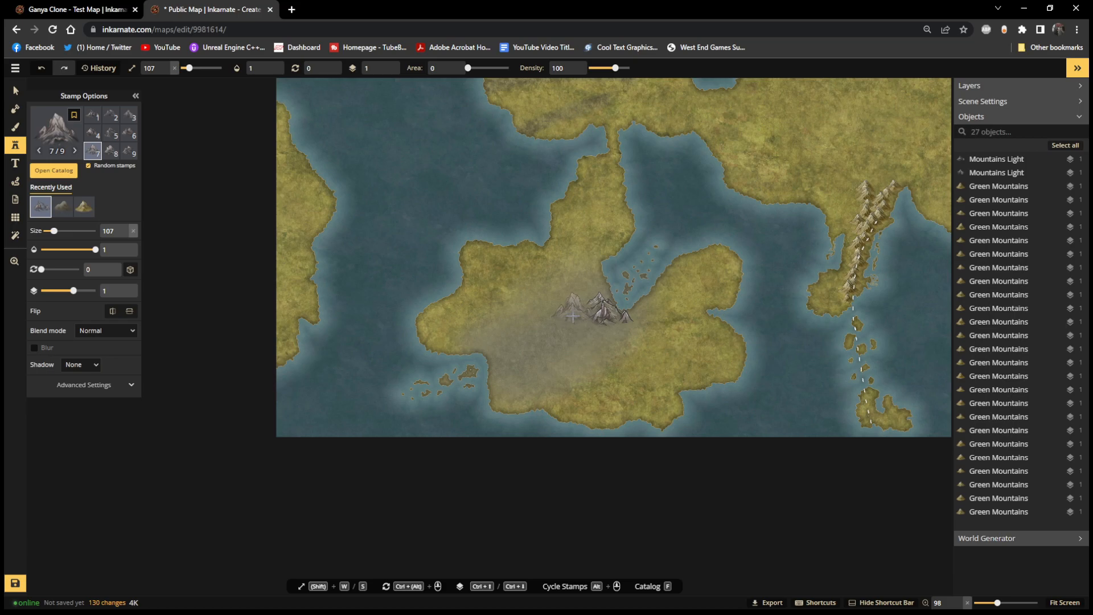
Place six more Mountains Light stamps at size 107, extending the range southwest across the middle of the grey ground
left_click(573, 316)
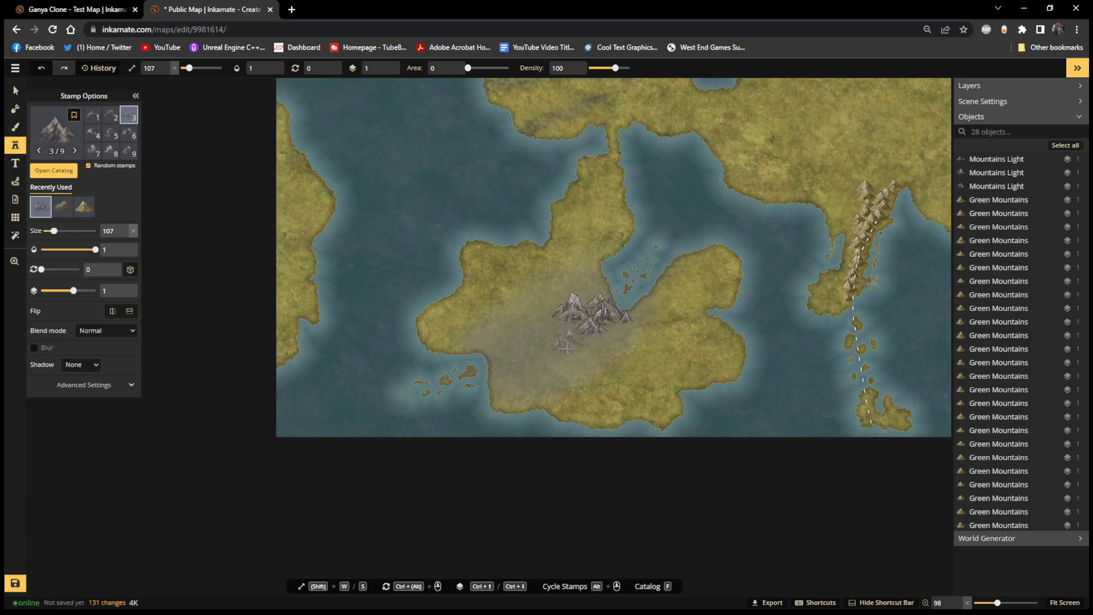
left_click(574, 341)
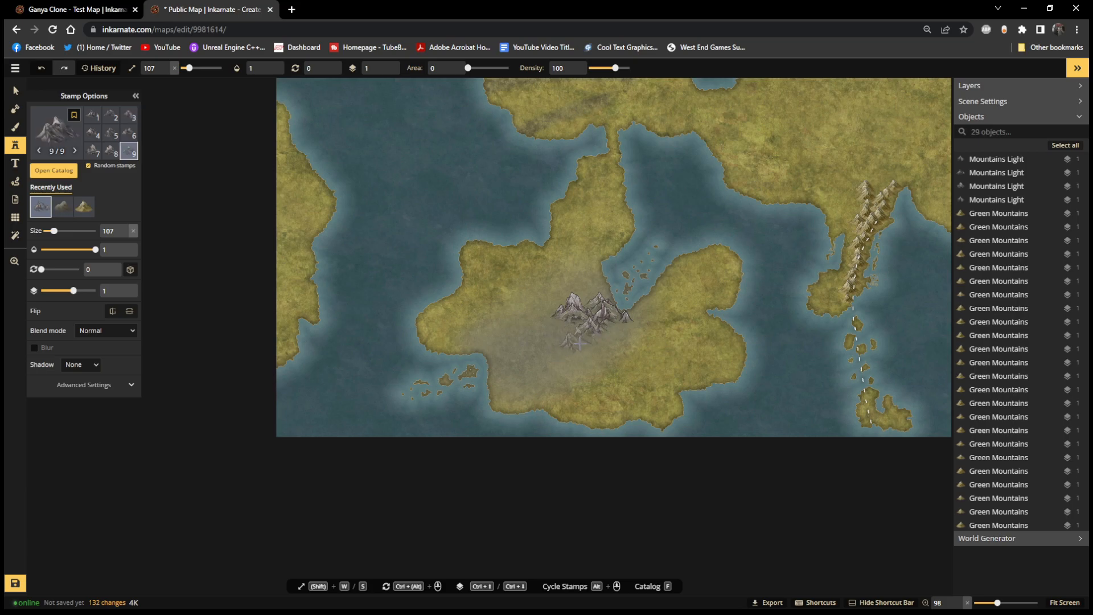
left_click(579, 342)
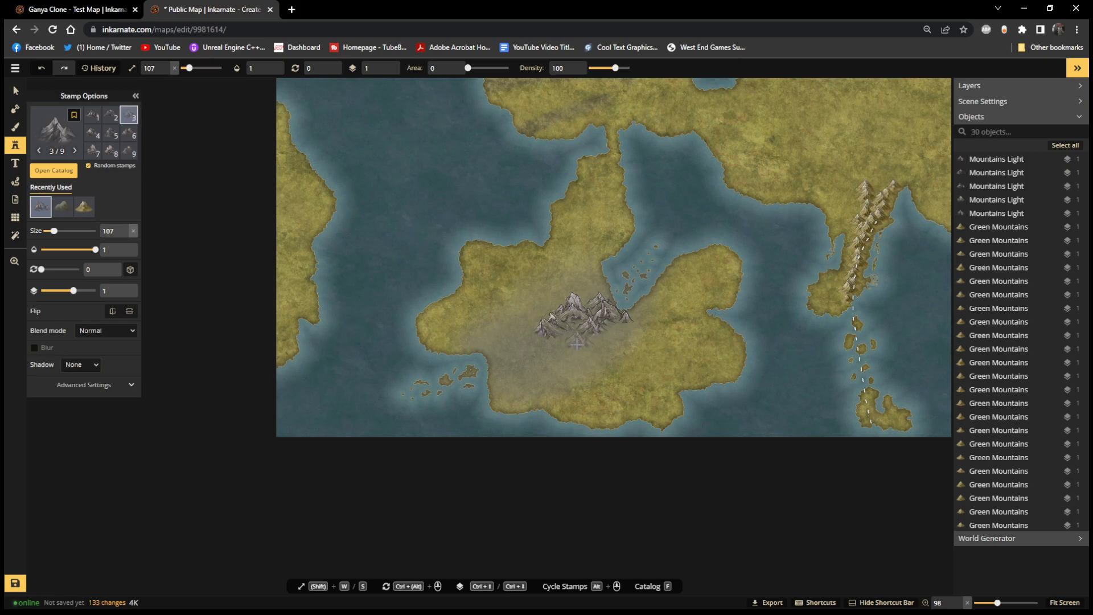
left_click(571, 339)
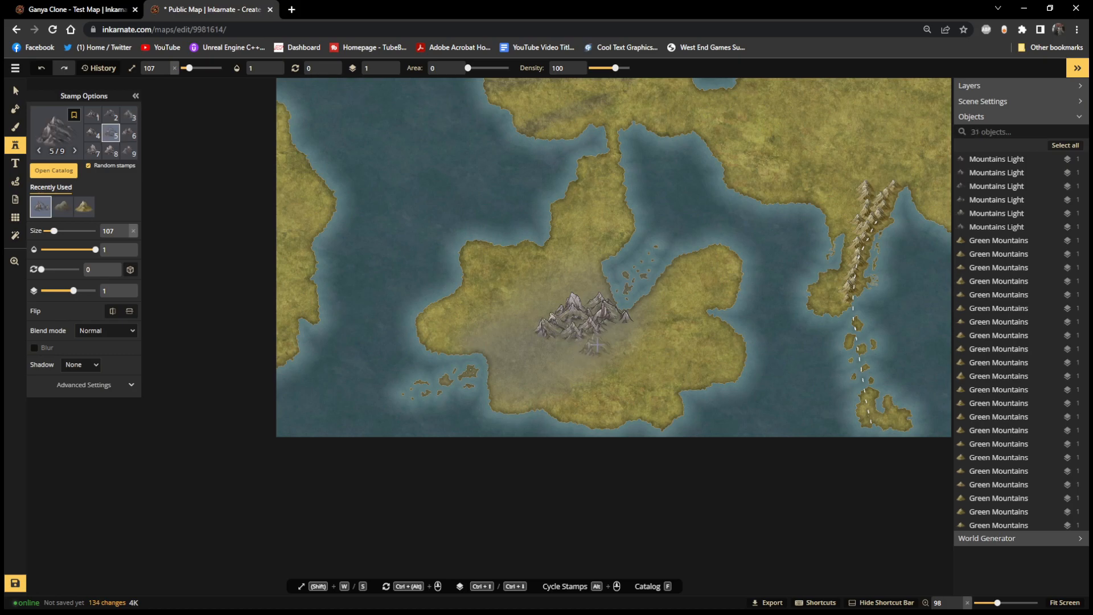
left_click(563, 346)
left_click(539, 343)
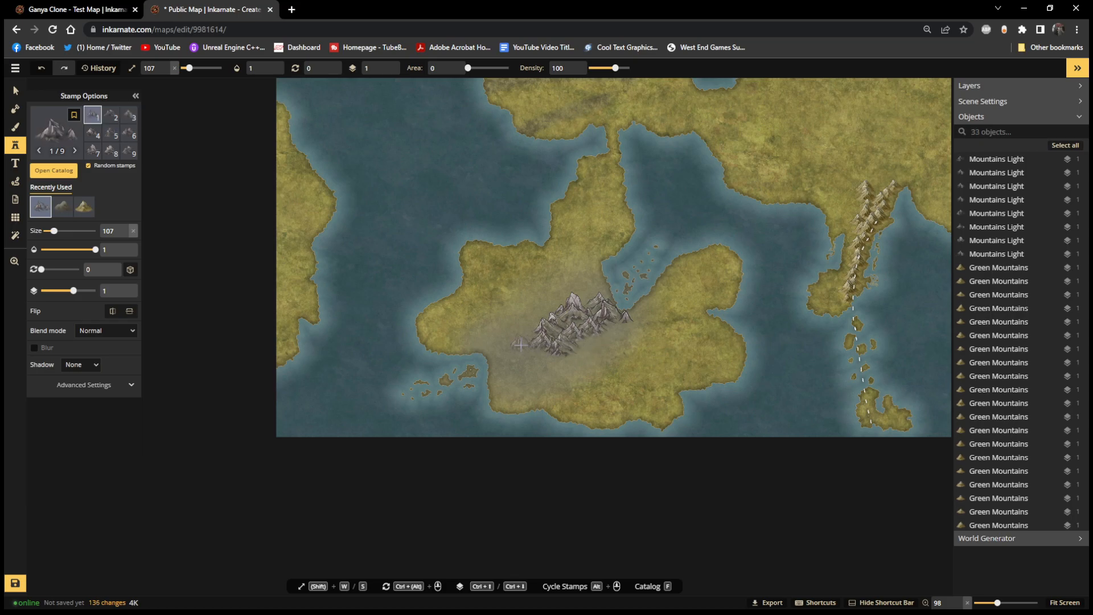
Extend the Mountains Light range to the southwest coast and fill the gaps in its western half with six stamps
left_click(509, 343)
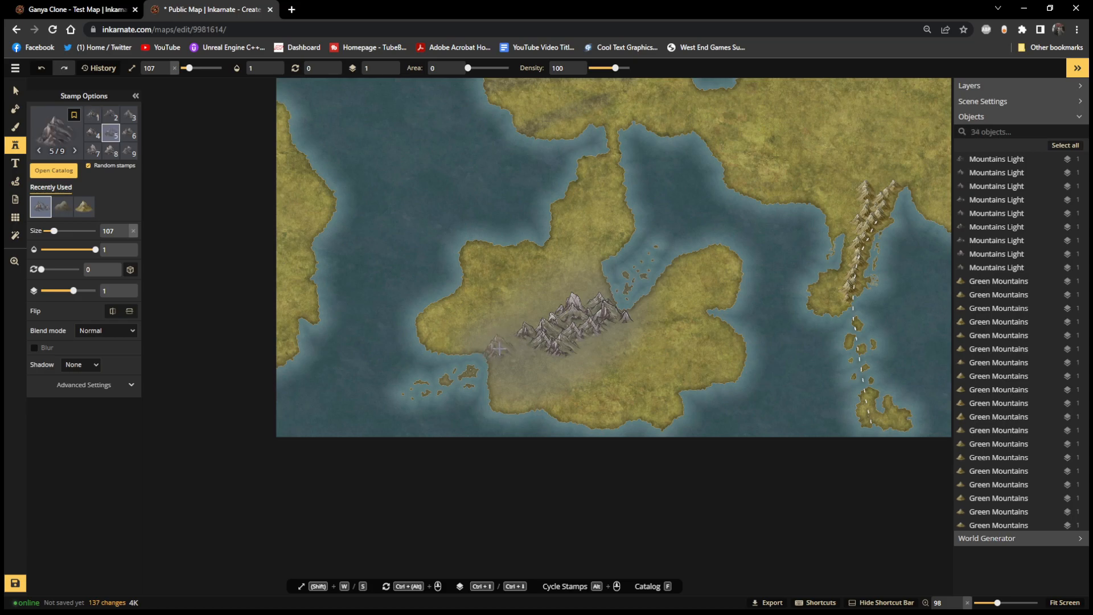
left_click(499, 348)
left_click(509, 359)
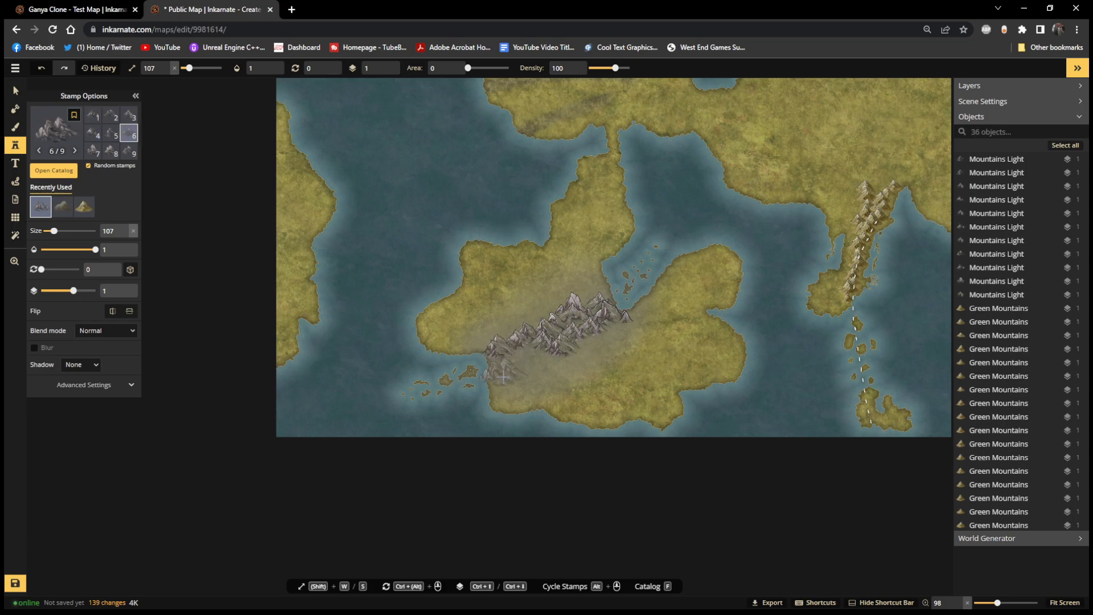
left_click(515, 364)
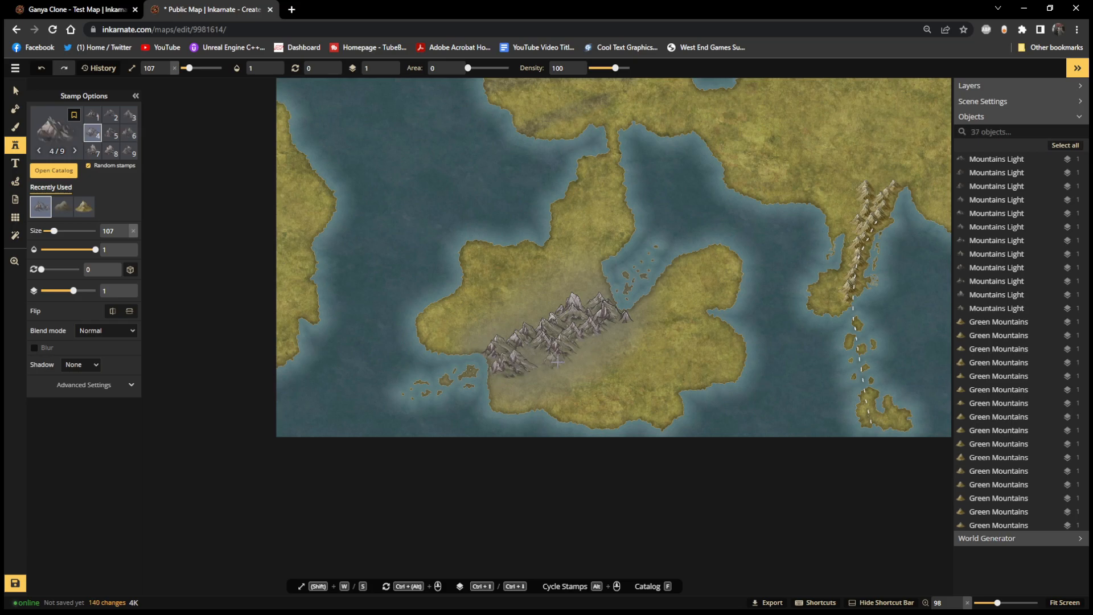
left_click(534, 352)
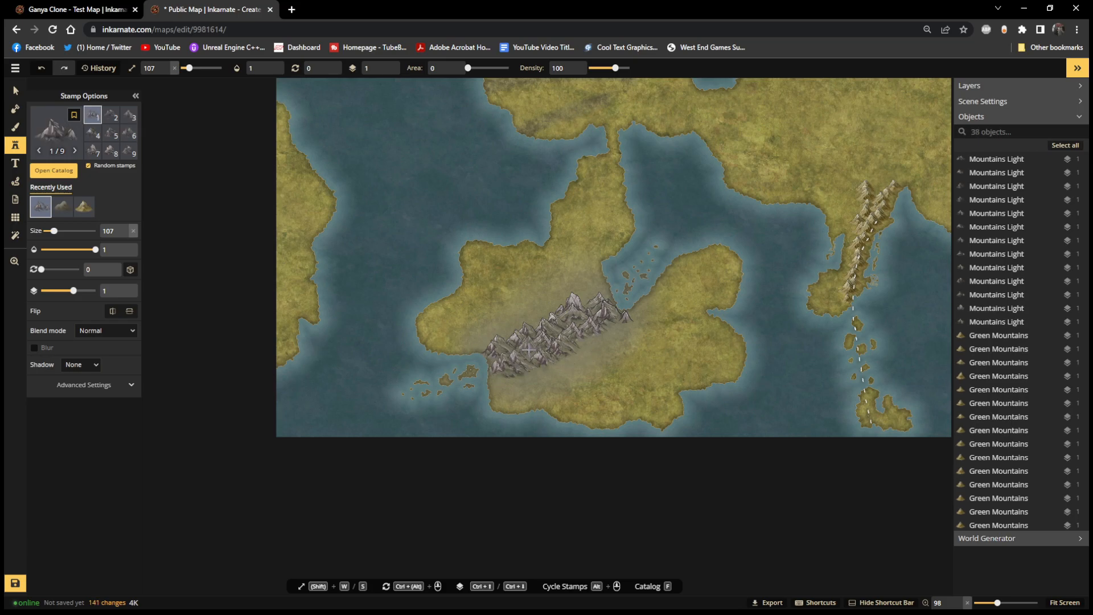
left_click(538, 349)
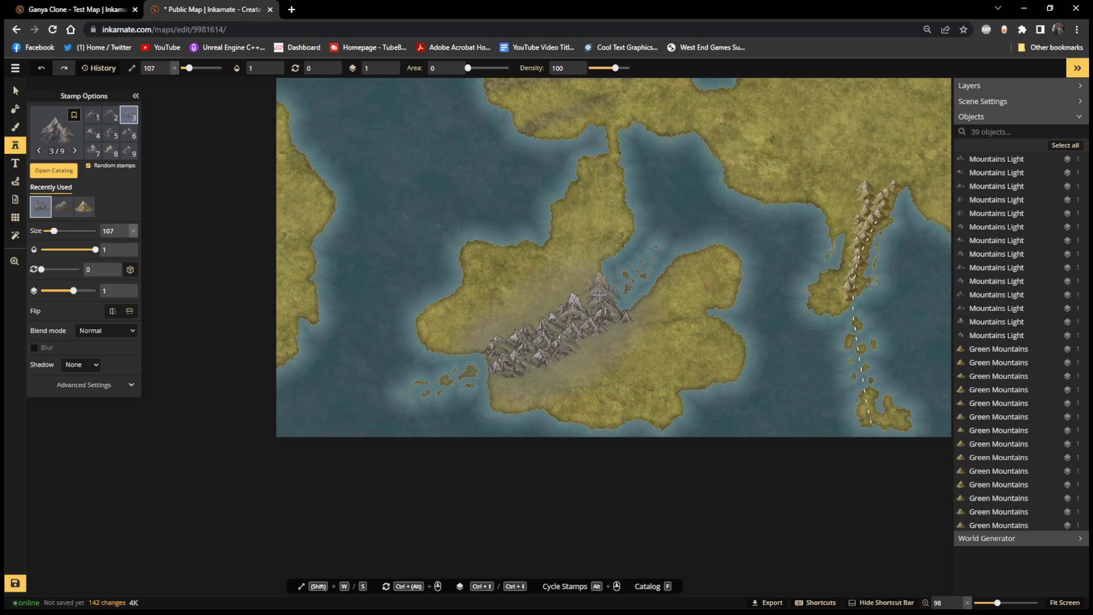
Try and undo a peak at the range's northern end, then place one Mountains Light stamp at size 130 in its western half
left_click(593, 291)
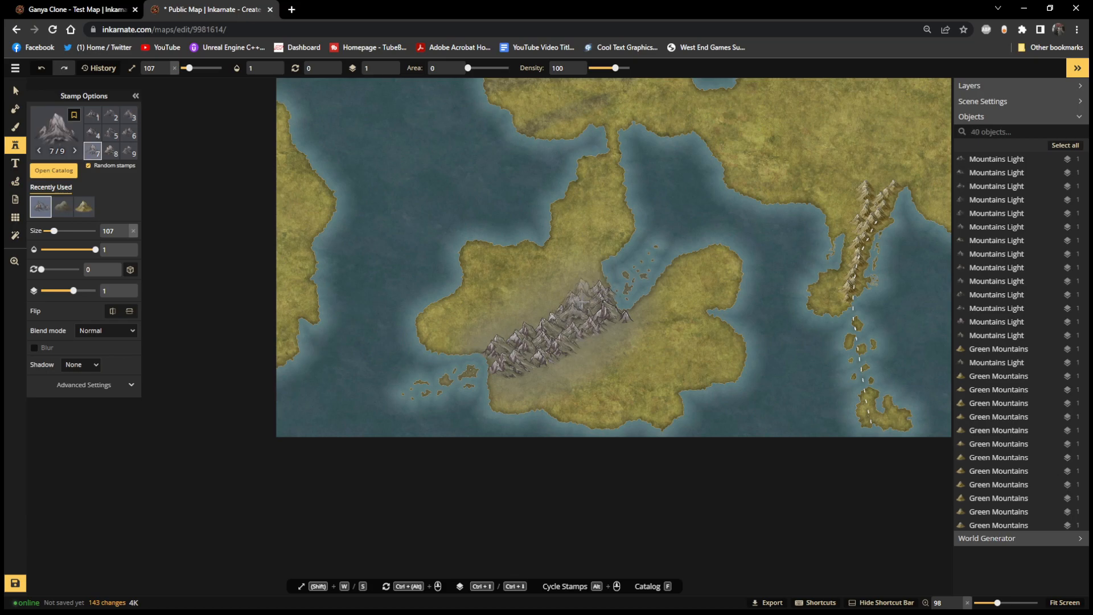
key("ctrl+z")
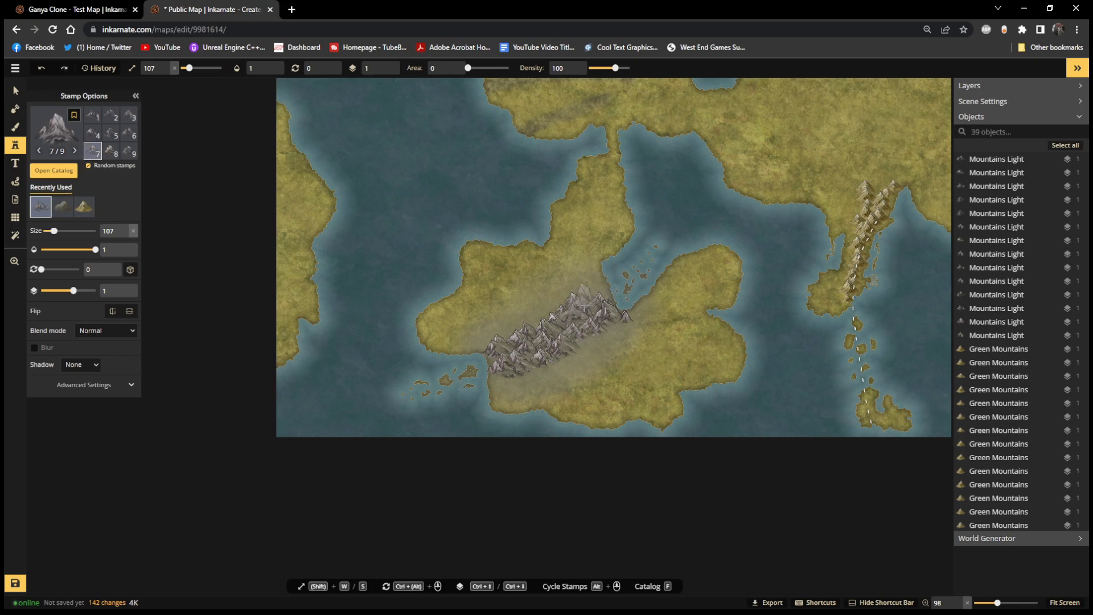
key("w")
key("w")
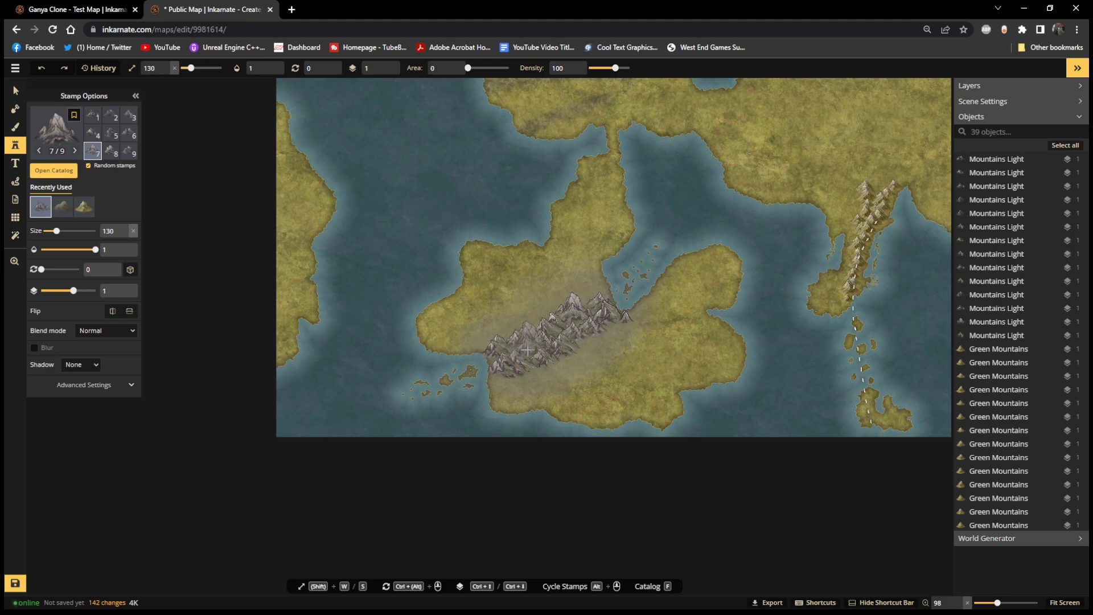
left_click(527, 349)
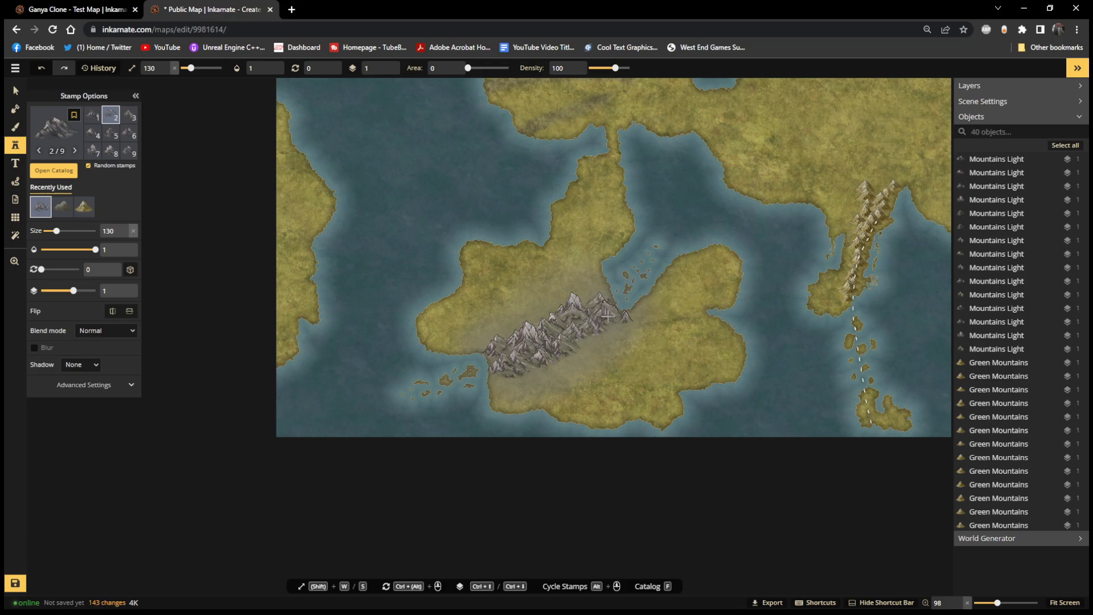
Place a size 89 Mountains Light stamp at the range's eastern end and a smaller one on its northern edge
scroll(640, 317, "down", 2)
left_click(641, 312)
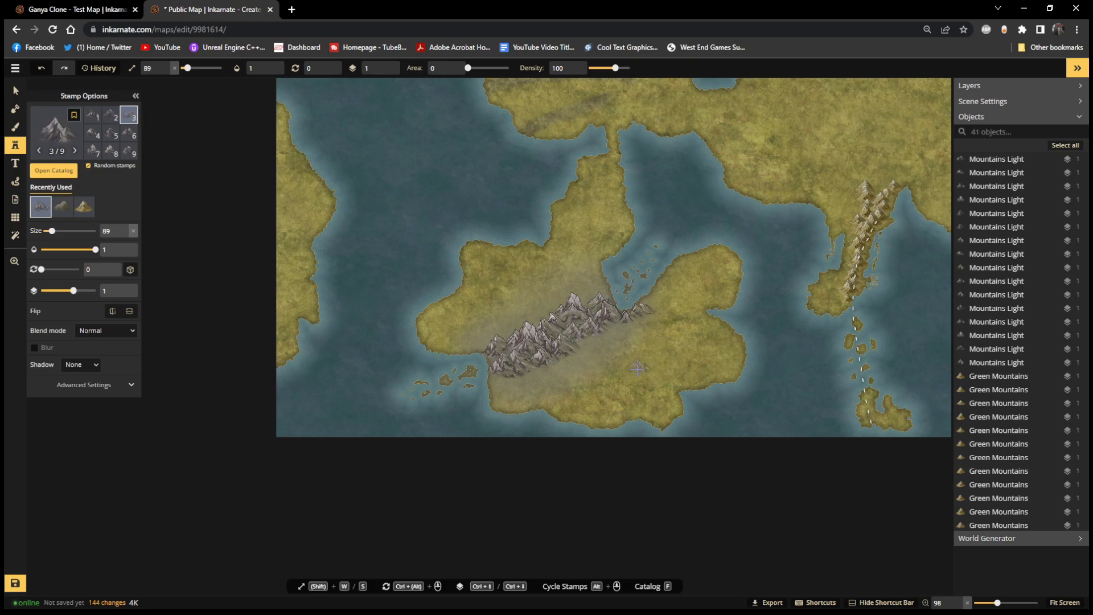
left_click(593, 292)
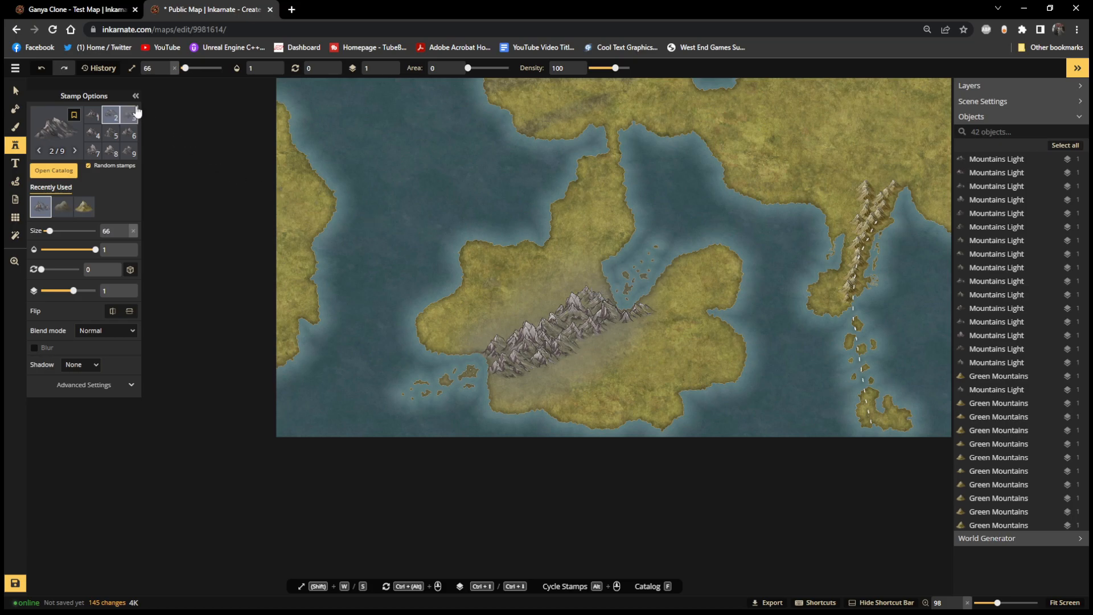
Choose Mountains Light variant 8, flip it horizontally and place it at size 66 on the range's northeastern tip beside the bay
left_click(129, 151)
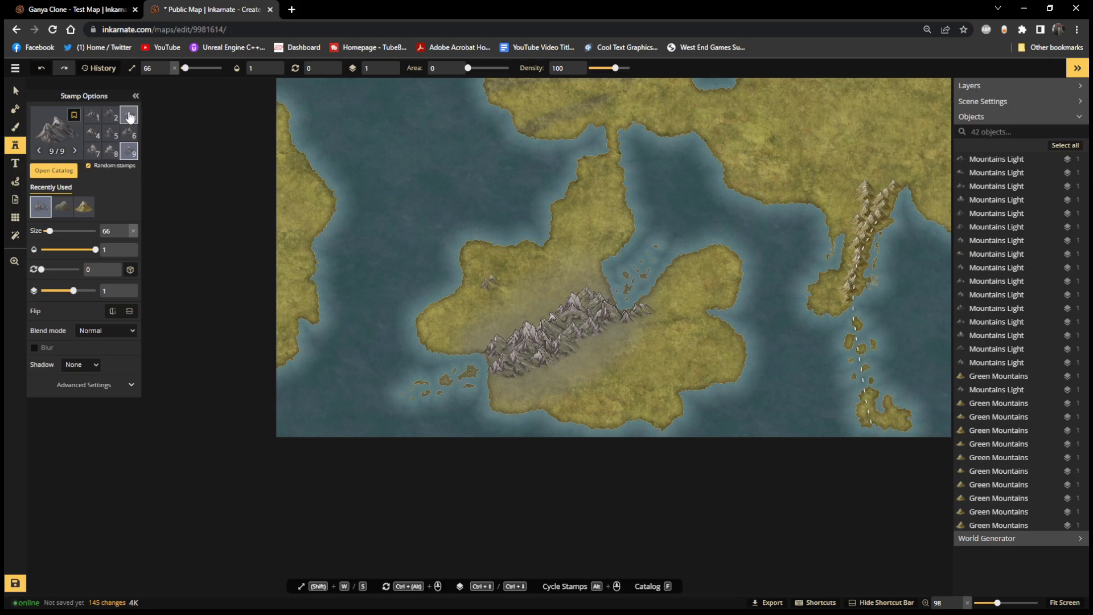
left_click(125, 135)
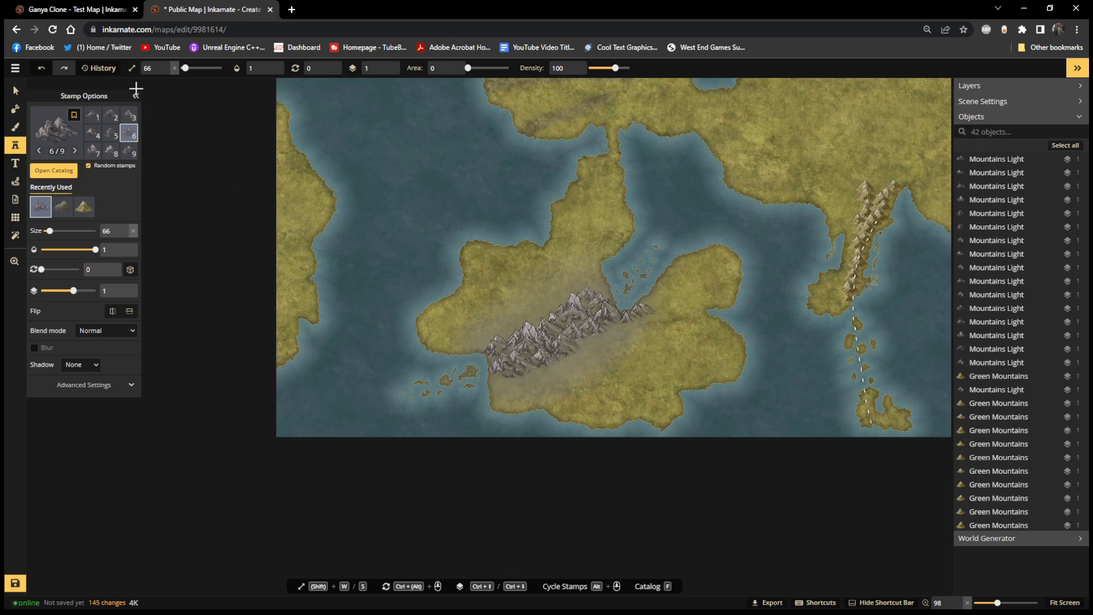
left_click(112, 154)
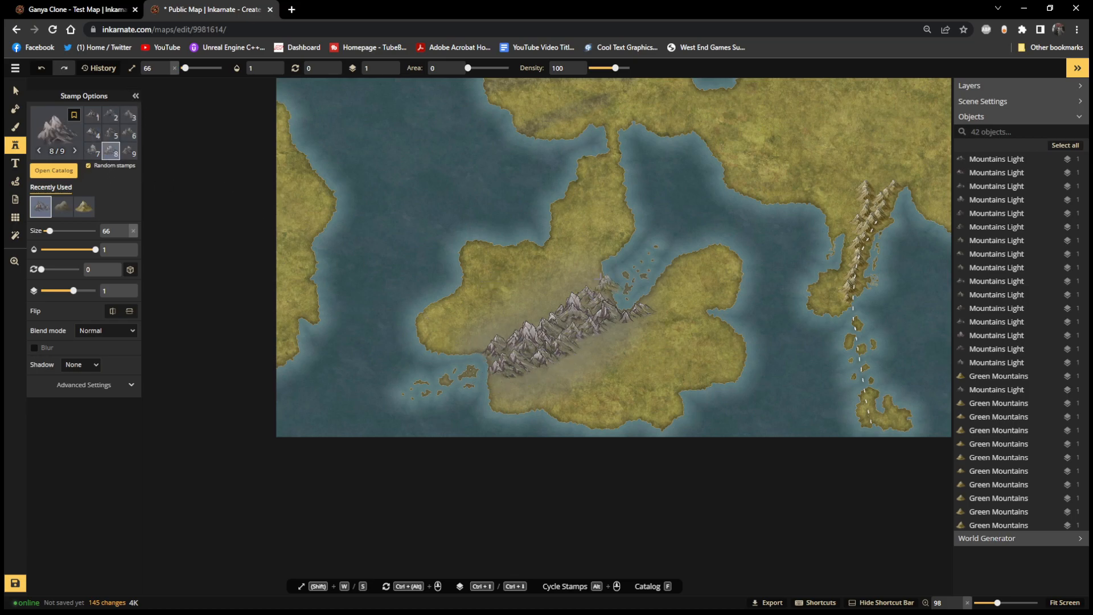
left_click(117, 315)
left_click(600, 296)
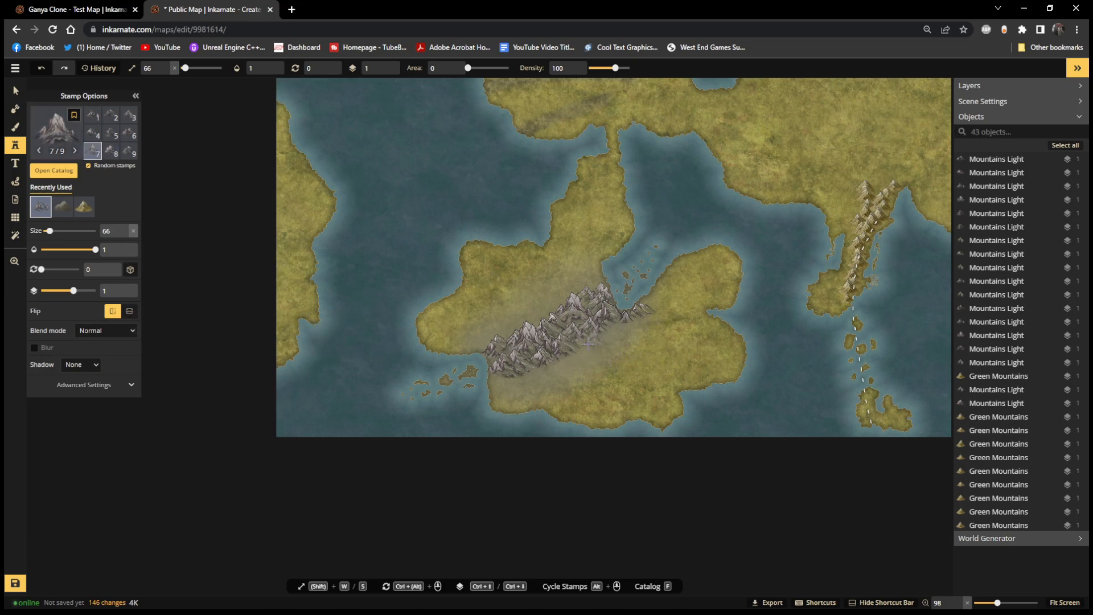
Fill the eastern half of the range and its southern edge with six flipped Mountains Light stamps at size 66
left_click(589, 315)
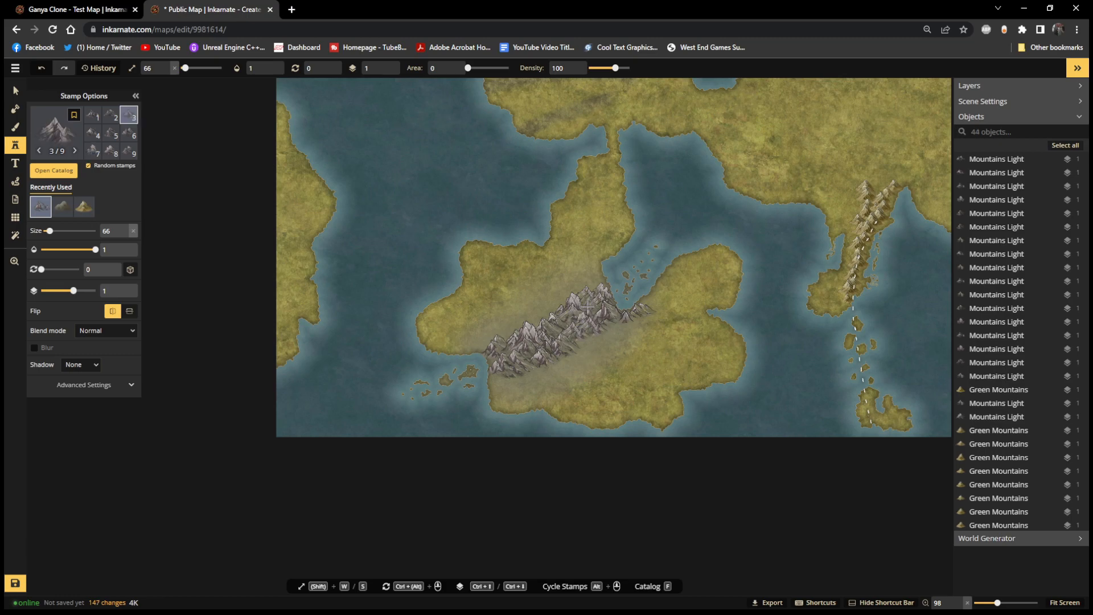
left_click(588, 308)
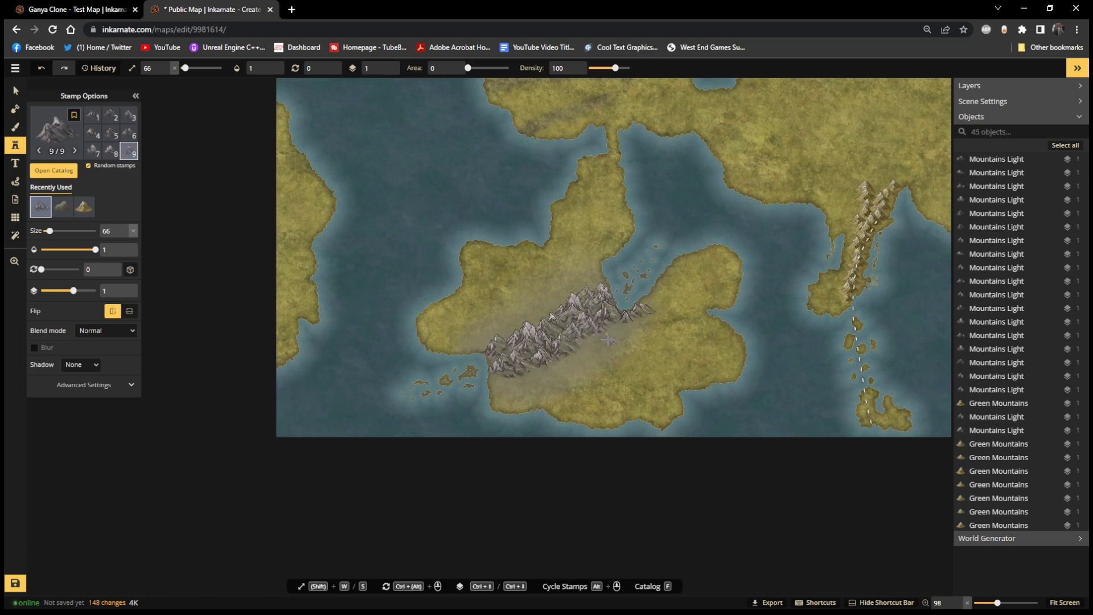
left_click(586, 344)
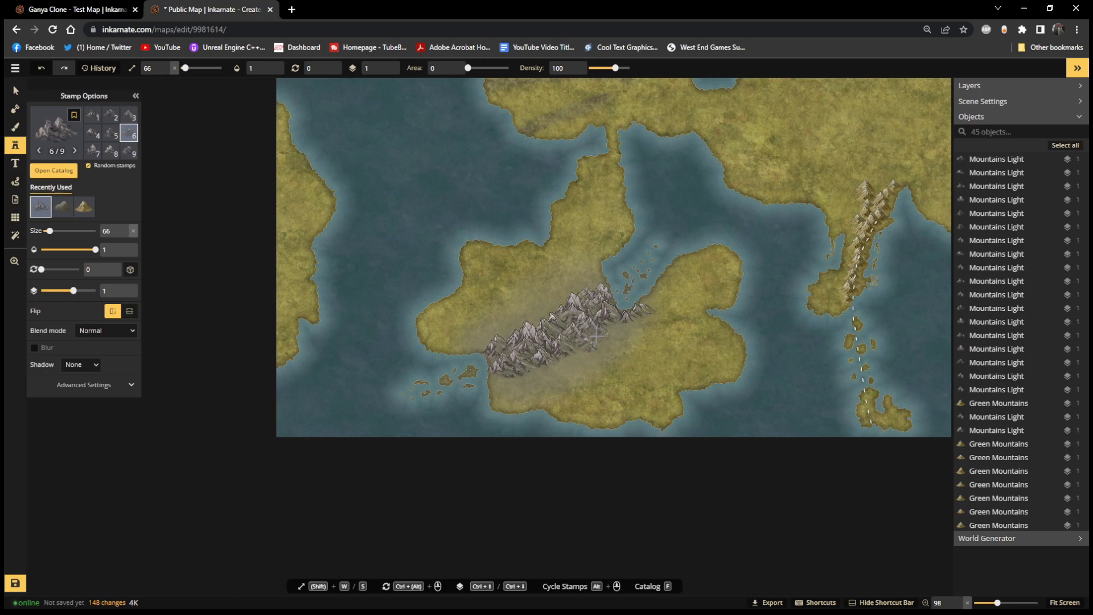
left_click(602, 338)
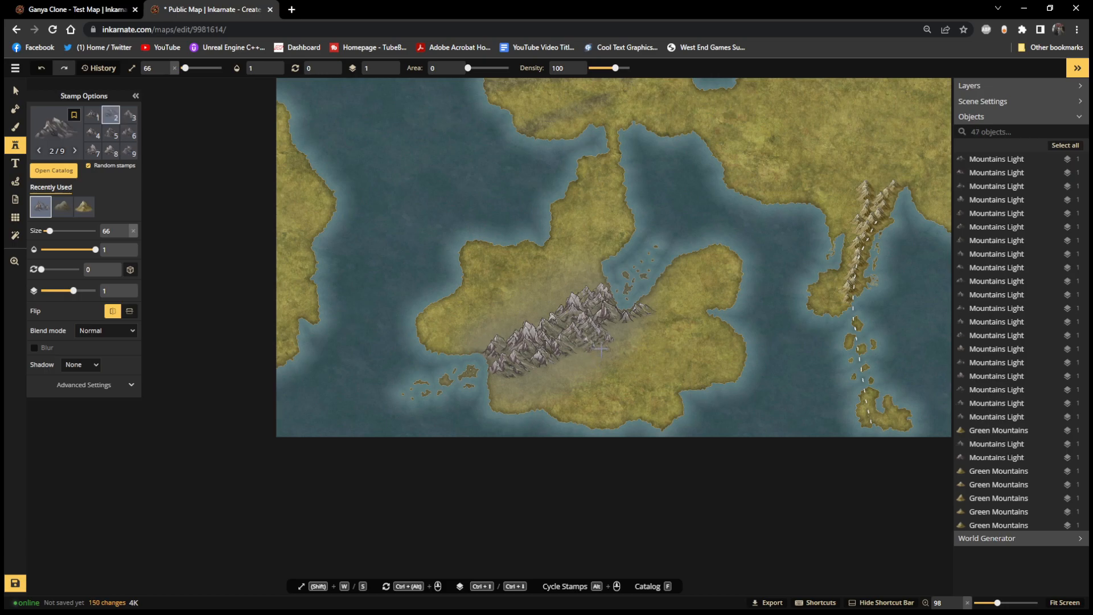
left_click(602, 350)
left_click(616, 349)
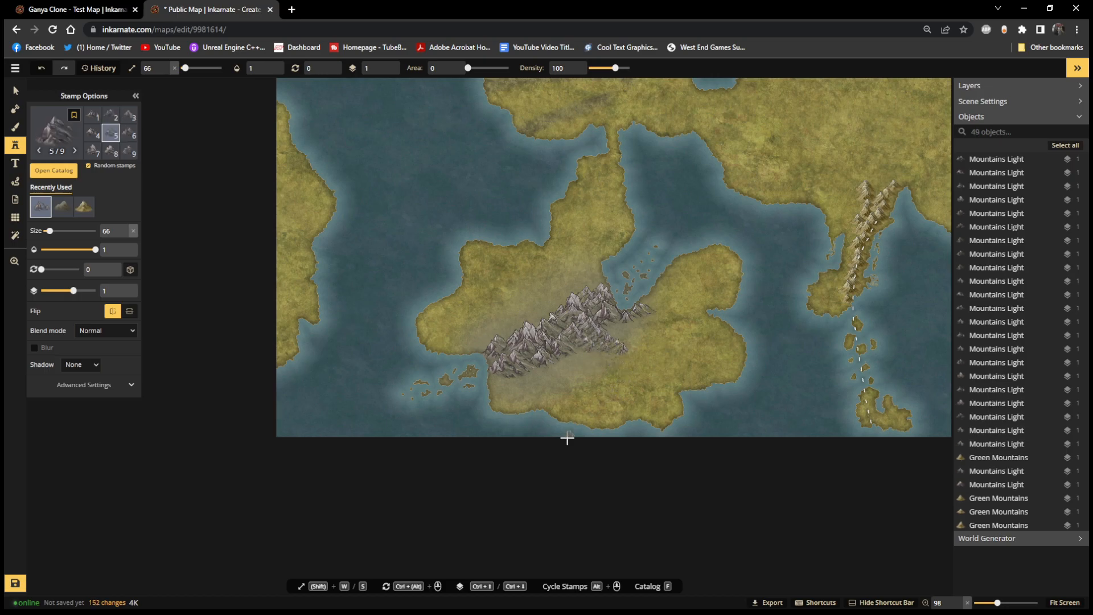
Place six flipped Mountains Light stamps at size 66 along the range's southwestern foot near the coast
left_click(504, 378)
left_click(523, 381)
left_click(535, 387)
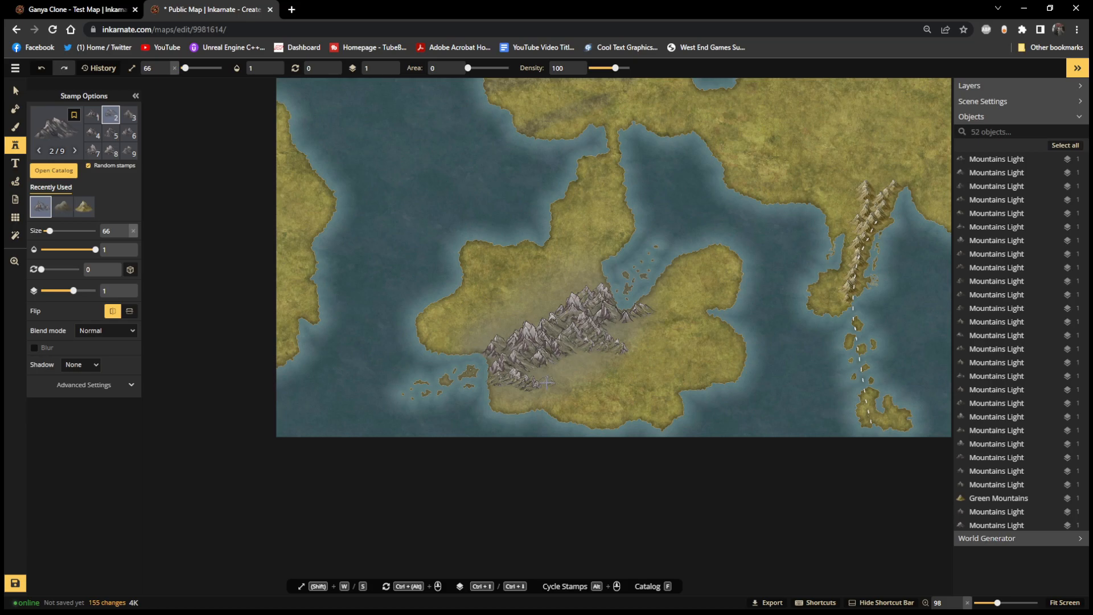
left_click(540, 371)
left_click(539, 372)
left_click(538, 377)
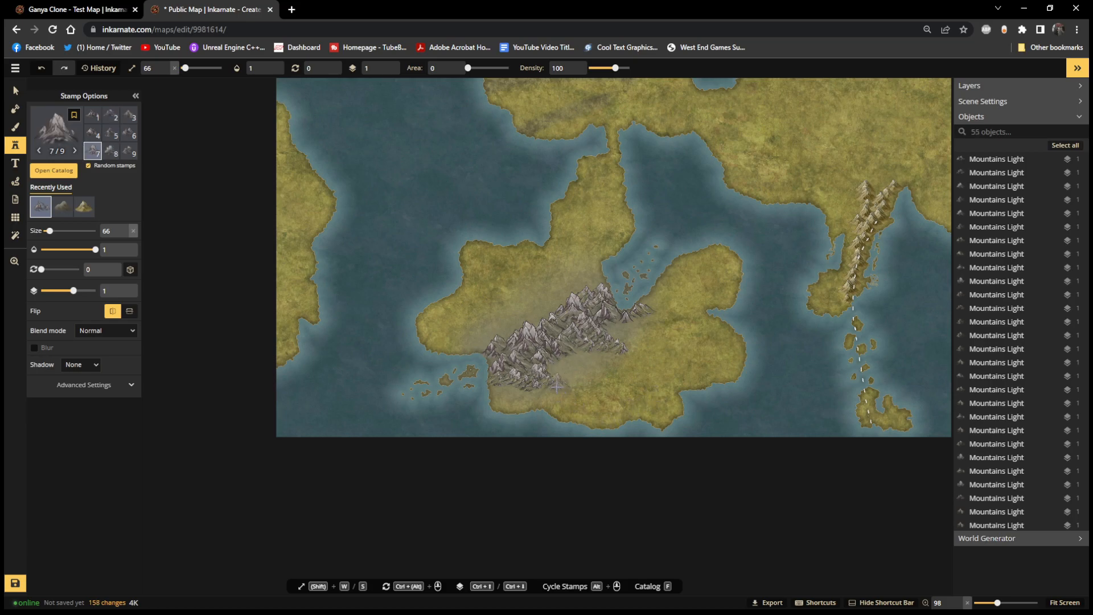
Add three size 66 Mountains Light stamps on the northwestern edge of the range
left_click(543, 320)
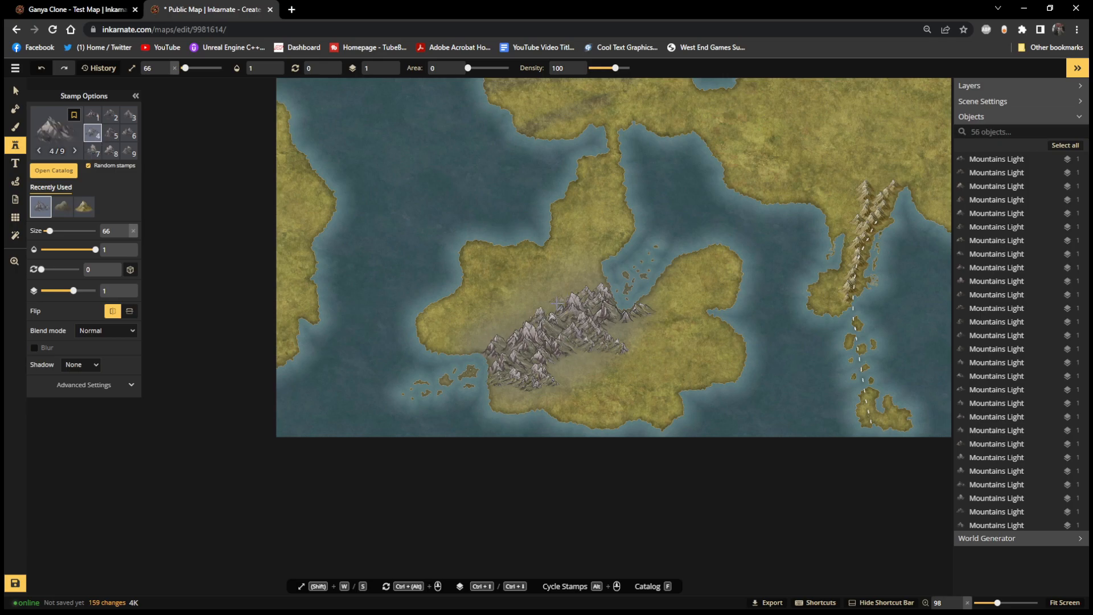
left_click(552, 309)
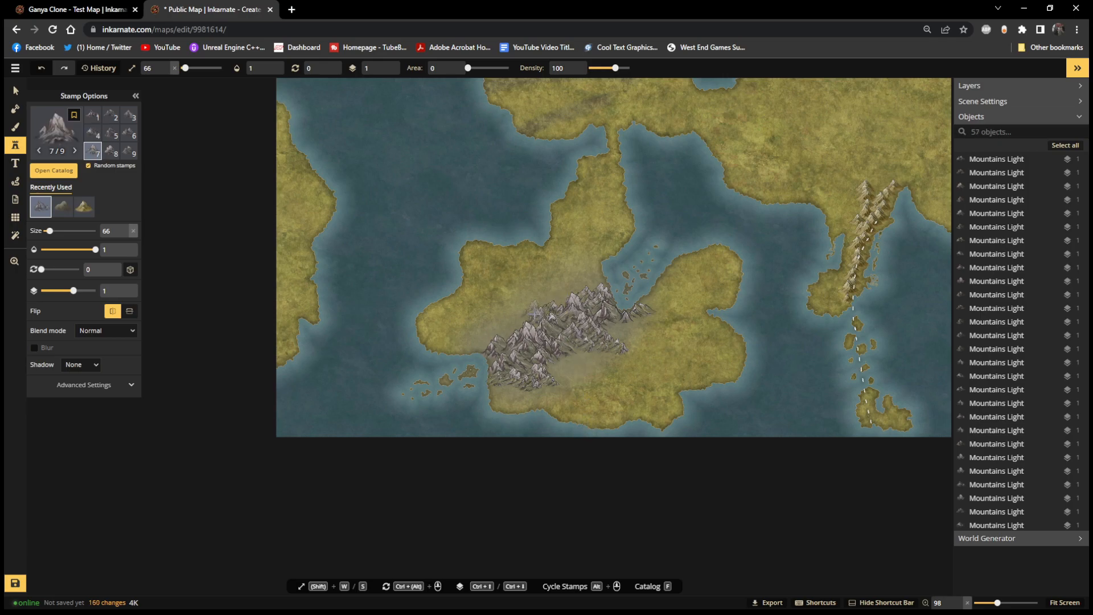
left_click(544, 317)
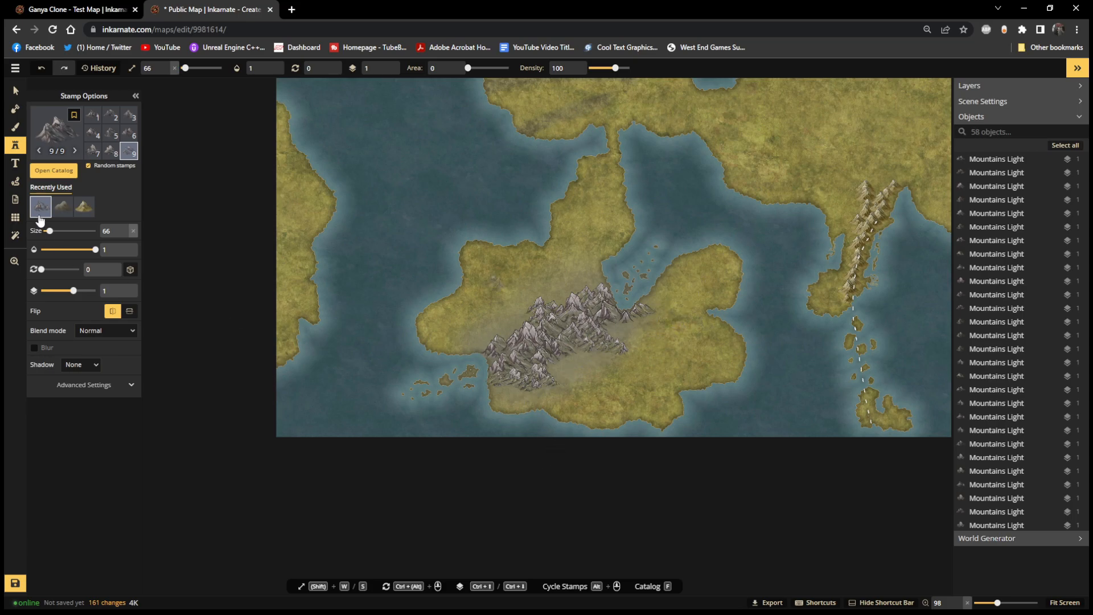
Switch to the Brush tool with the darker grey recent texture and reduce the brush size to 44
left_click(16, 127)
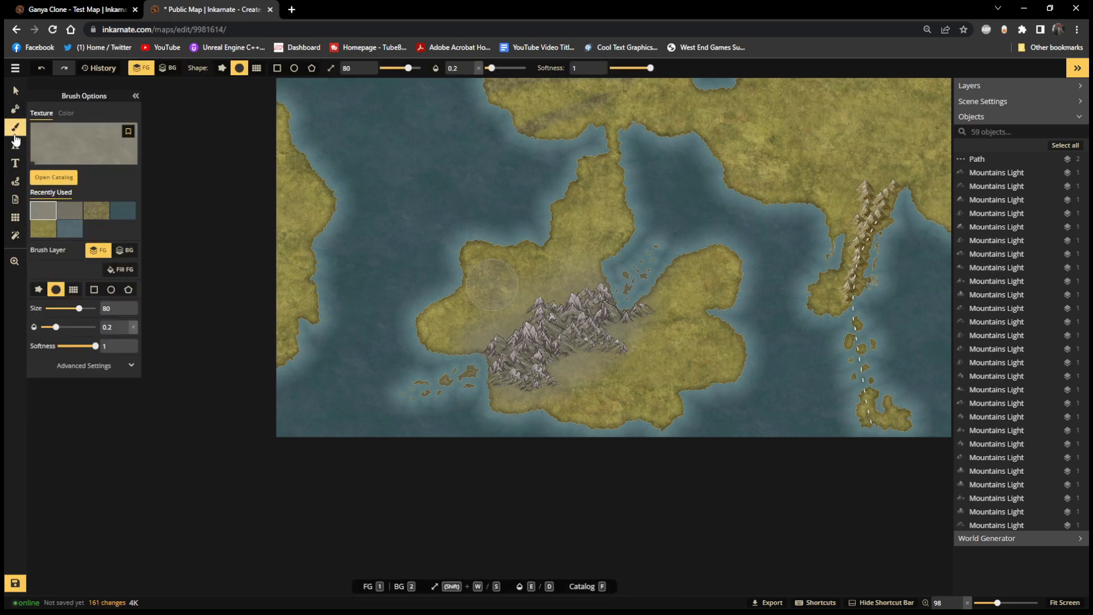
left_click(71, 214)
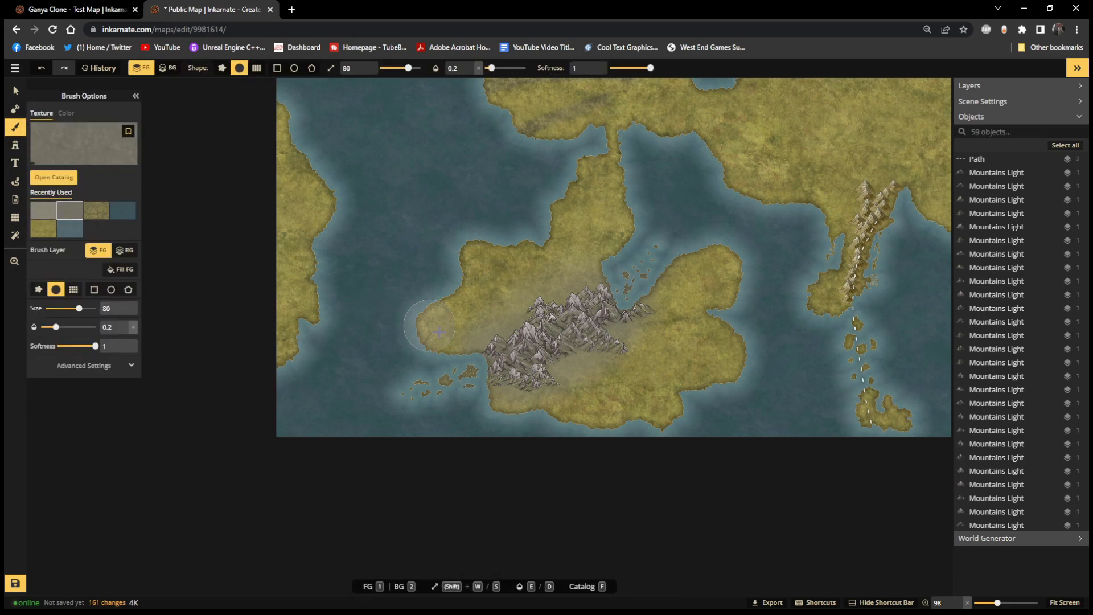
key("shift+s")
key("shift+s")
key("shift+s")
key("shift+s")
key("shift+s")
key("shift+s")
key("shift+s")
key("shift+s")
key("shift+s")
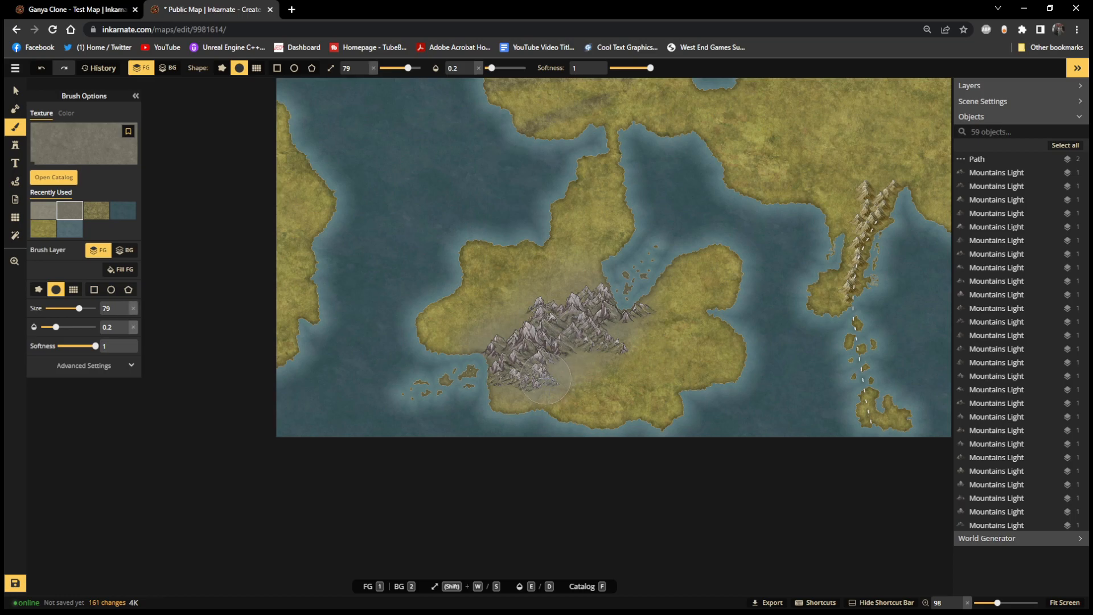
Try painting the darker grey ground through the mountain range at brush opacity 1
left_click(436, 67)
type("1")
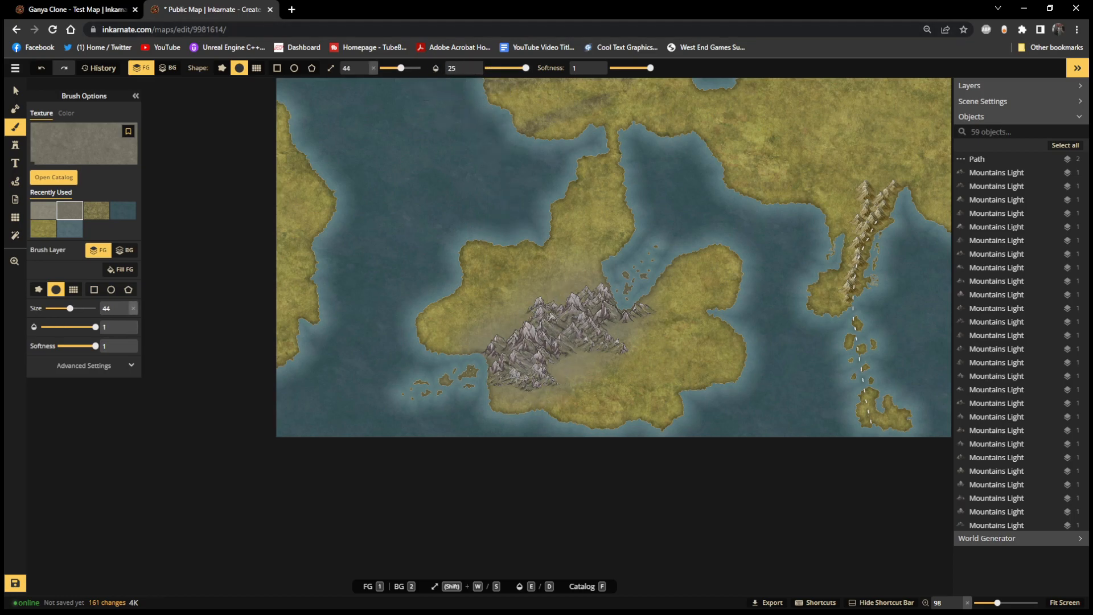
mouse_move(529, 378)
left_mouse_down()
mouse_move(542, 369)
mouse_move(557, 377)
mouse_move(555, 351)
mouse_move(618, 343)
mouse_move(572, 333)
left_mouse_up()
key("ctrl+z")
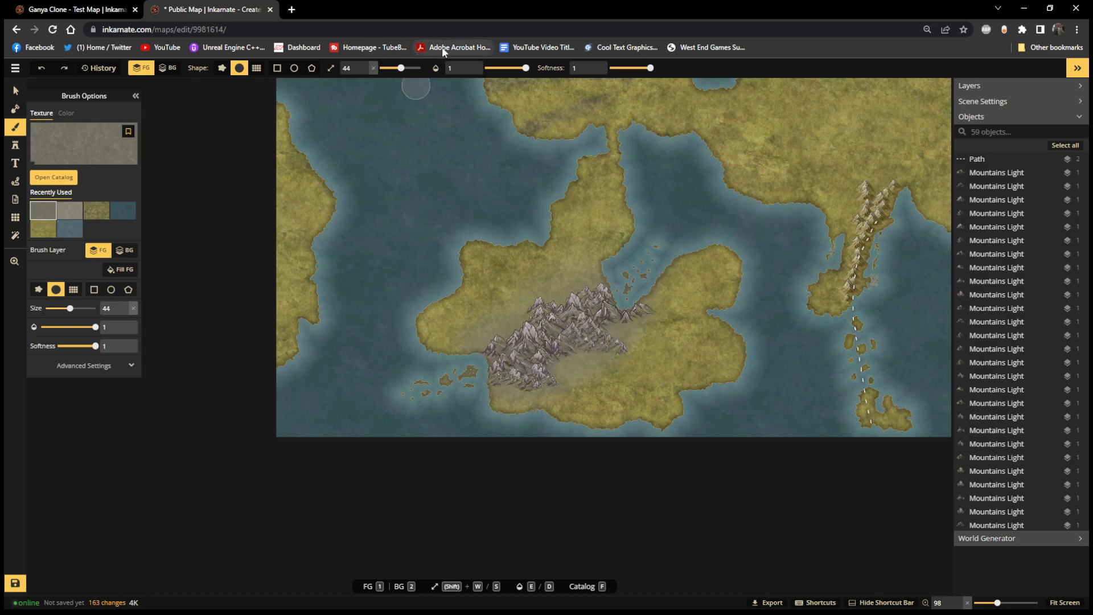
Set the brush opacity to 0.29 and paint the darker grey ground beneath the range from the southwest coast to the bay
double_click(446, 69)
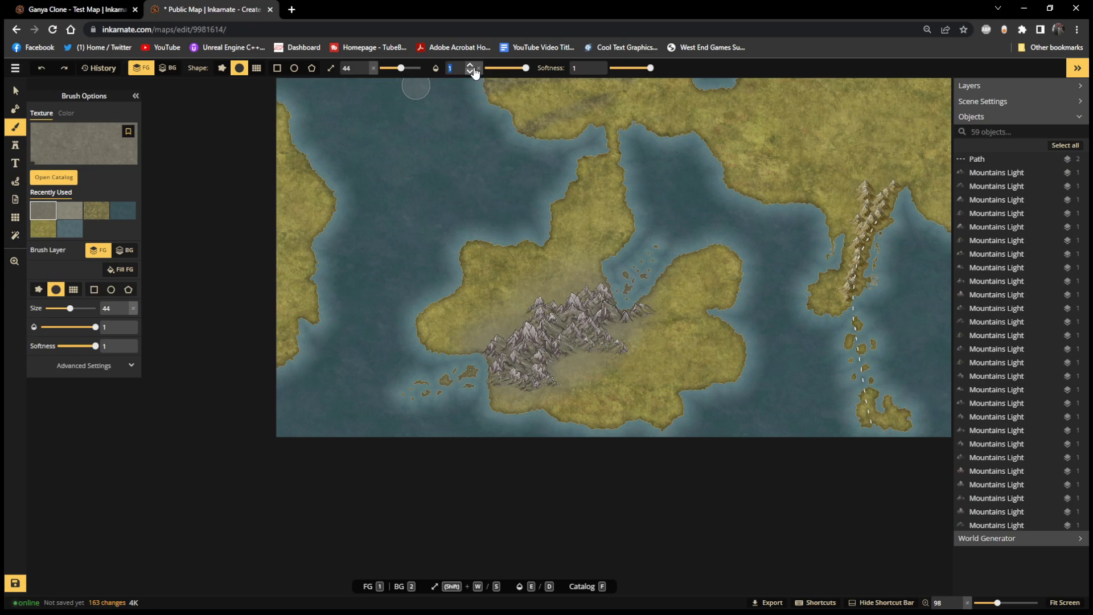
type("0.7")
left_click(470, 71)
left_click(470, 72)
mouse_move(550, 359)
left_mouse_down()
mouse_move(607, 348)
mouse_move(578, 341)
mouse_move(572, 362)
mouse_move(602, 351)
mouse_move(552, 359)
mouse_move(573, 367)
mouse_move(587, 346)
mouse_move(547, 364)
mouse_move(543, 383)
mouse_move(511, 377)
mouse_move(531, 354)
mouse_move(611, 330)
mouse_move(587, 319)
left_mouse_up()
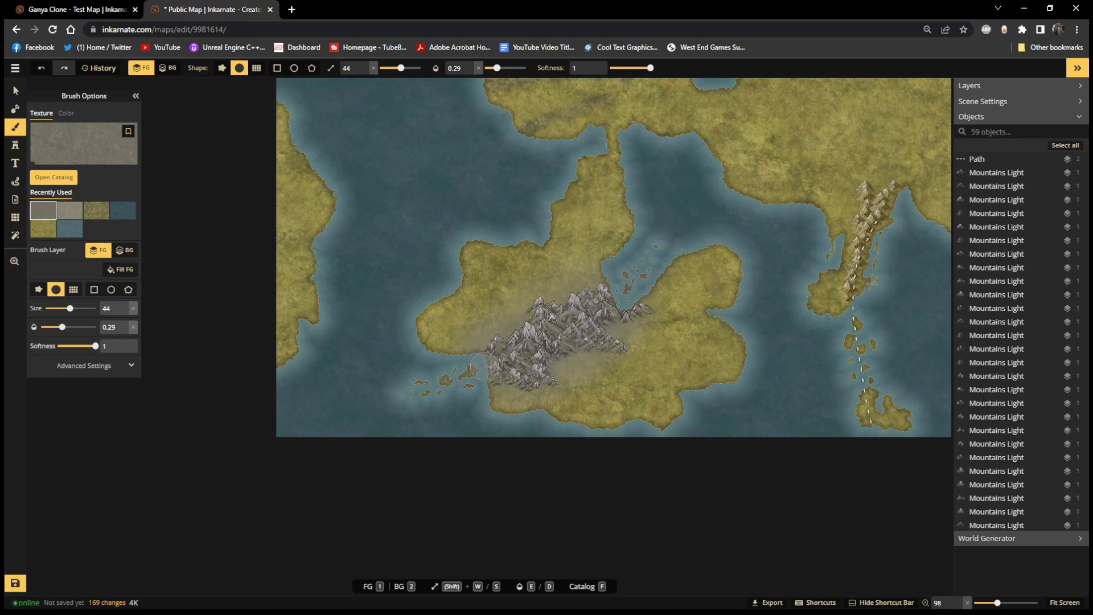
left_click_drag(489, 377, 500, 356)
left_click_drag(618, 317, 632, 314)
left_click_drag(534, 338, 530, 327)
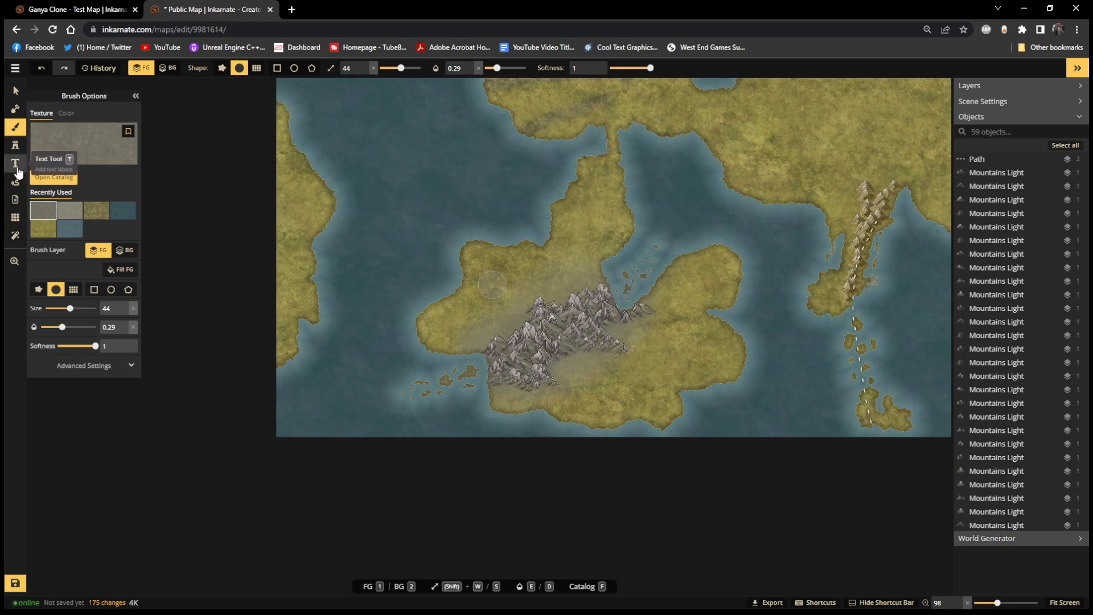
Subtract the narrow land bridge between the central and northern landmasses with the Mask tool at size 30
left_click(17, 148)
left_click(15, 127)
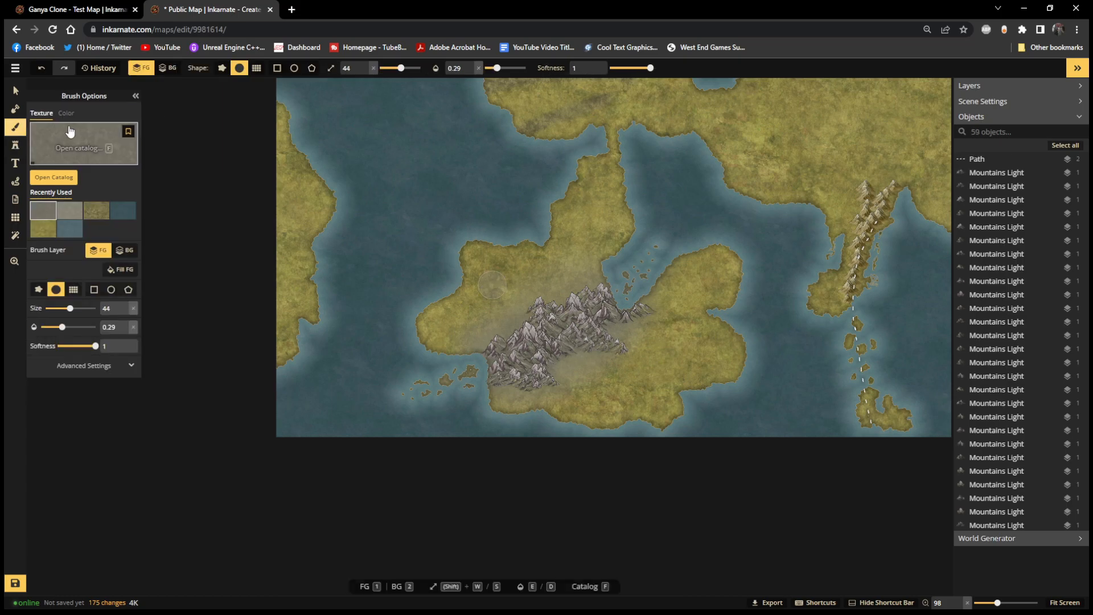
left_click(13, 113)
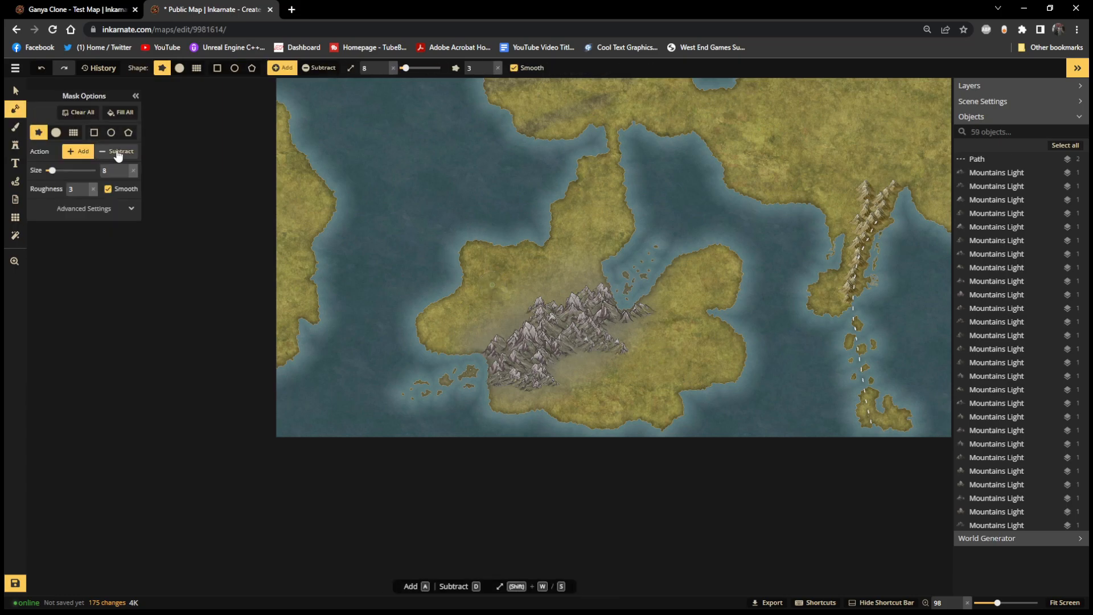
left_click(117, 152)
mouse_move(627, 143)
left_mouse_down()
mouse_move(604, 140)
mouse_move(629, 128)
mouse_move(618, 151)
mouse_move(637, 173)
left_mouse_up()
mouse_move(594, 141)
left_mouse_down()
mouse_move(479, 211)
mouse_move(627, 150)
mouse_move(767, 171)
mouse_move(612, 157)
left_mouse_up()
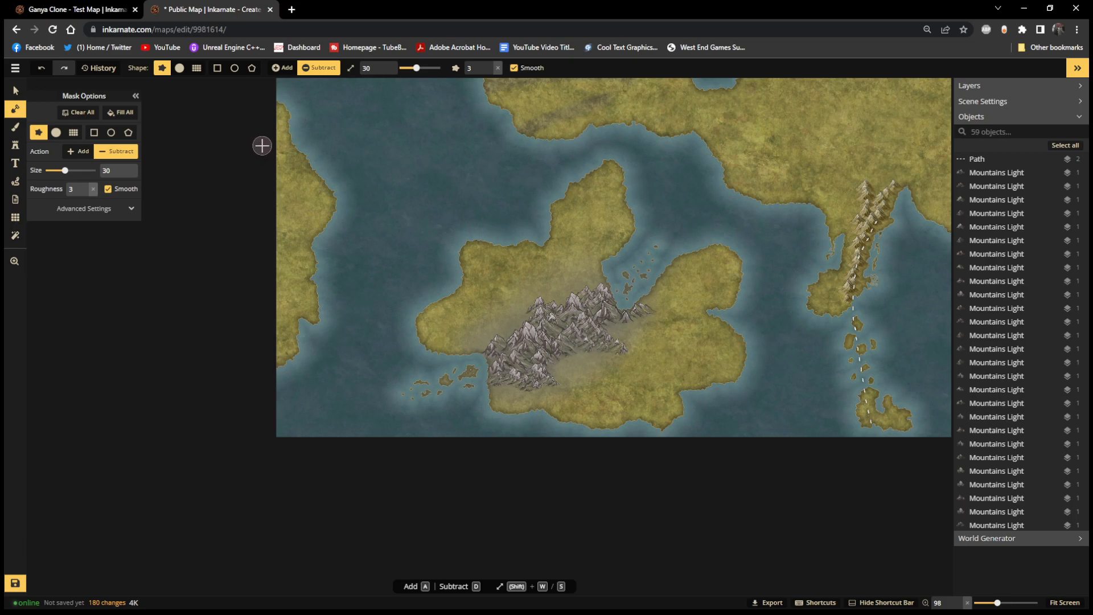
Fit the whole map to the screen and choose the third, medium-blue Ice & Snow texture from the Fantasy World catalog for the brush
scroll(375, 165, "down", 2)
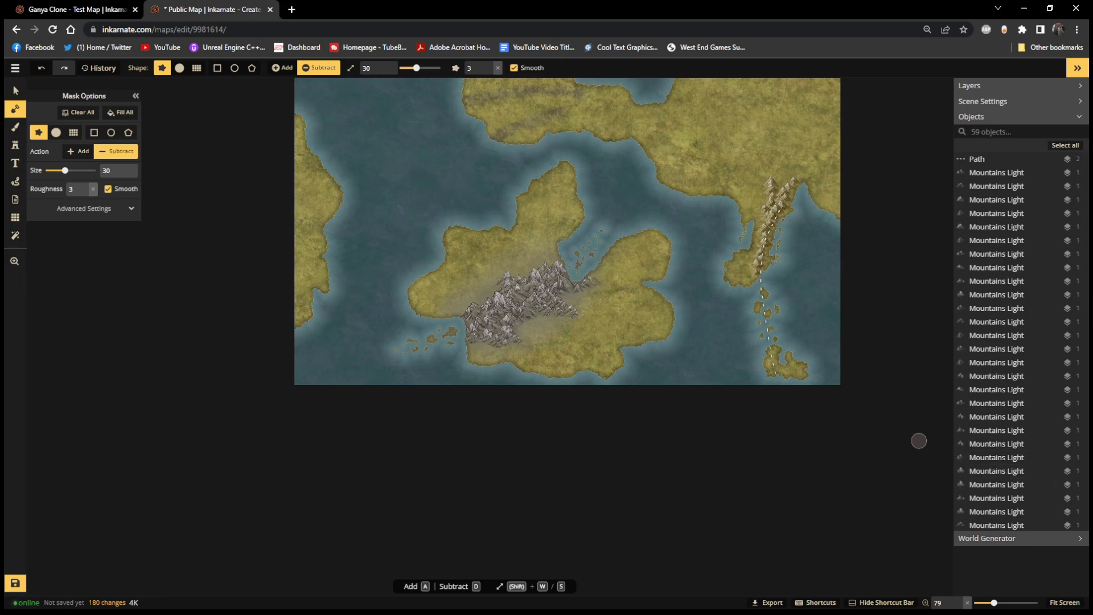
left_click(1064, 603)
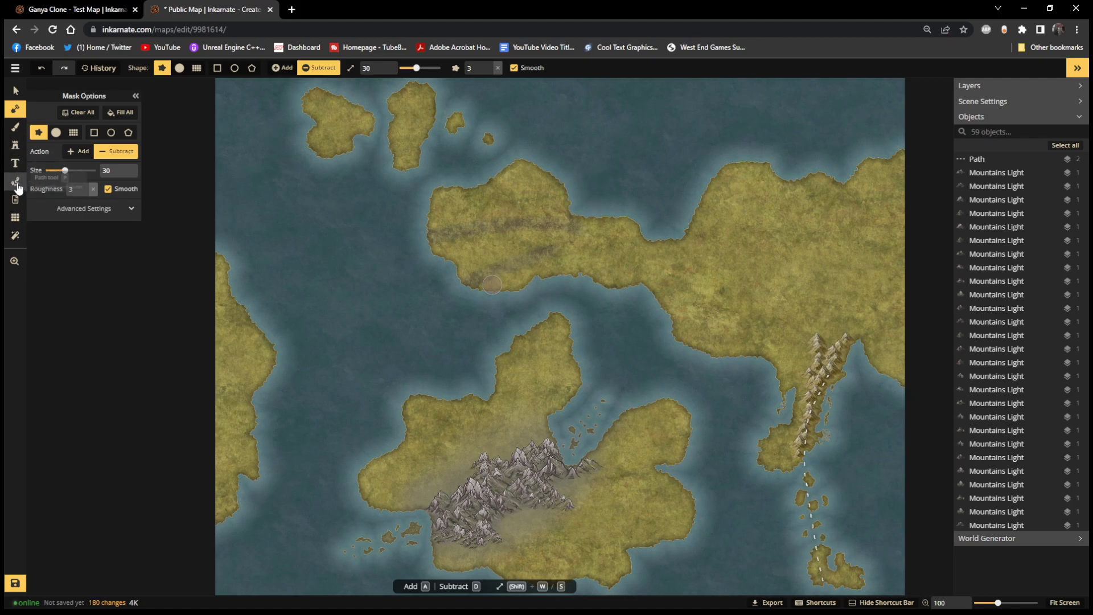
left_click(16, 134)
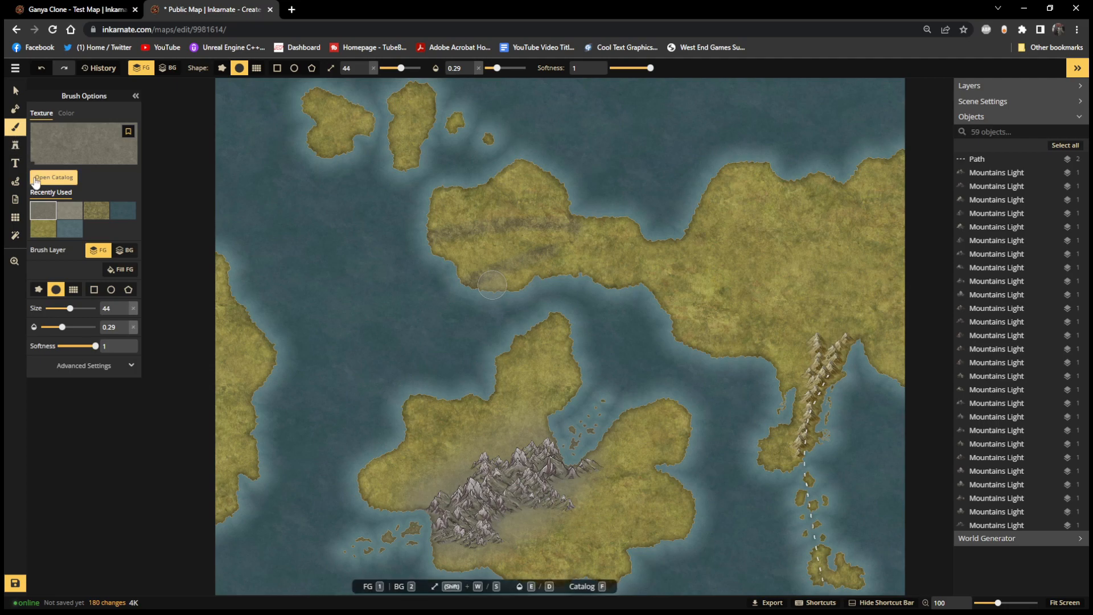
left_click(55, 181)
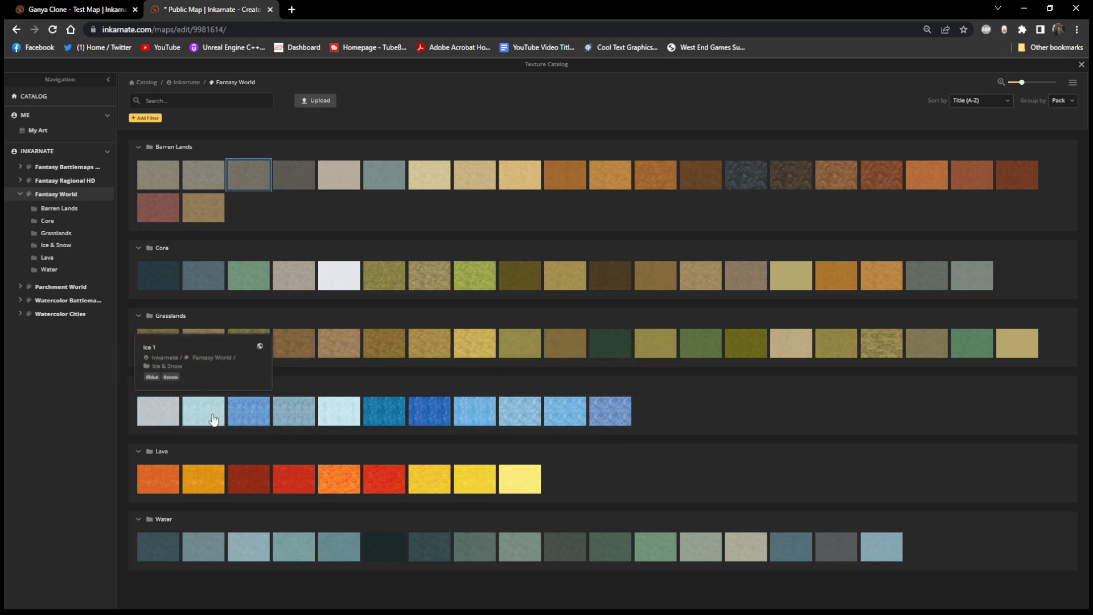
left_click(240, 418)
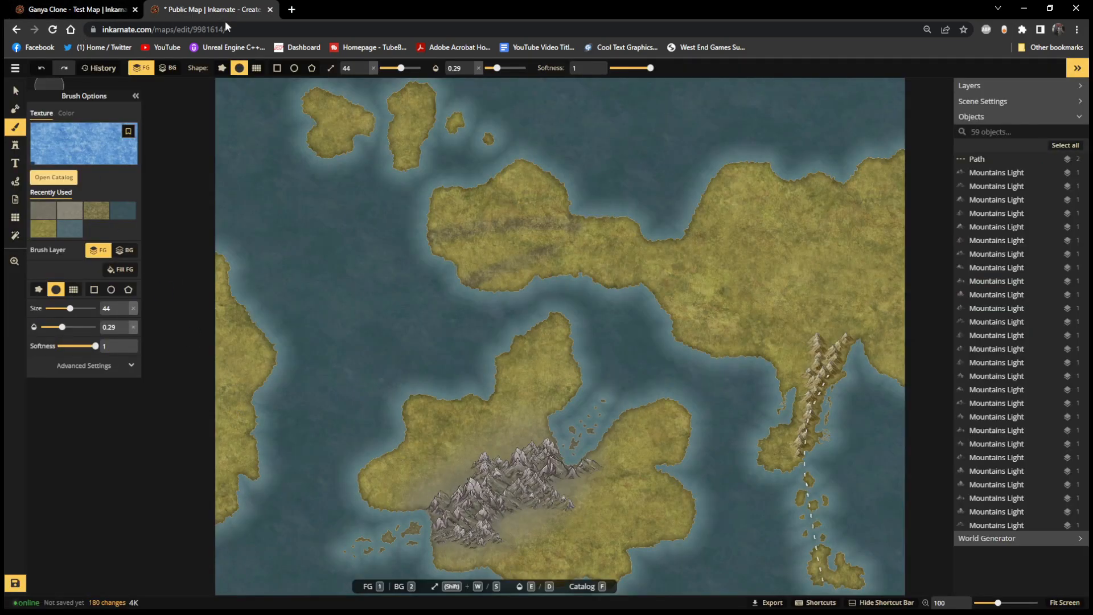
Enlarge the brush to size 184 and paint the blue ice texture at opacity 0.29 across the islands along the map's northern edge
key("w")
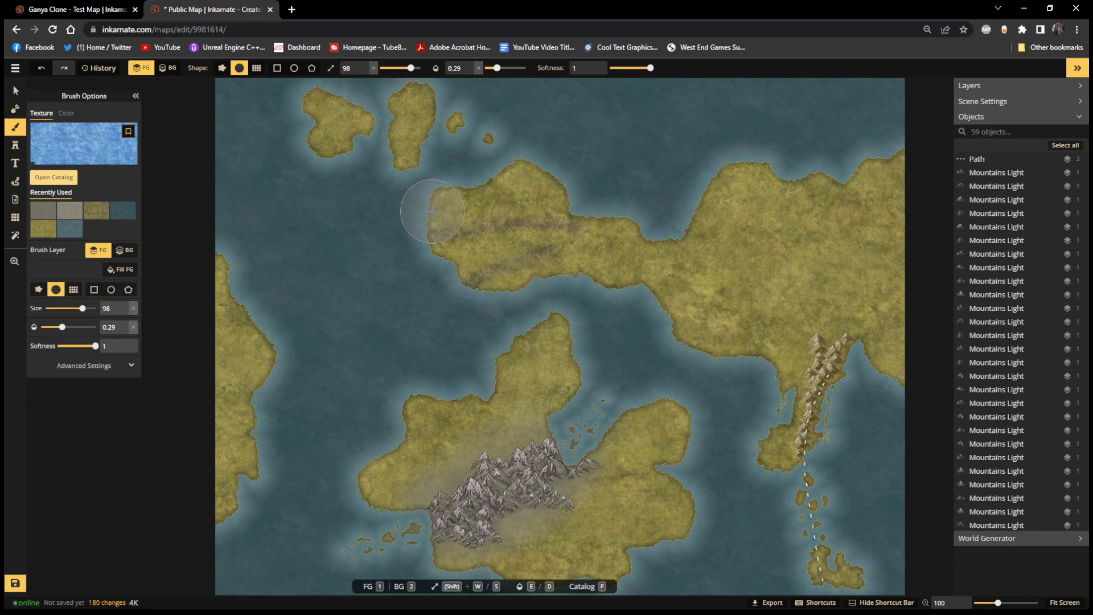
key("w")
key("w")
key("w")
key("w")
key("w")
key("w")
key("w")
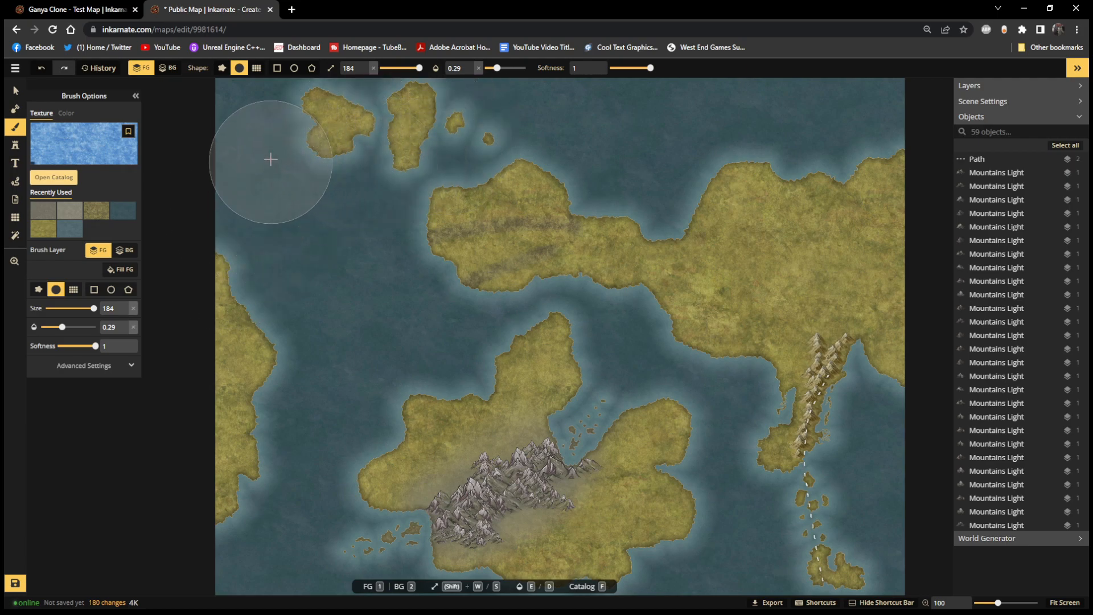
left_click_drag(271, 162, 730, 74)
left_click_drag(300, 180, 811, 111)
mouse_move(245, 236)
left_mouse_down()
mouse_move(612, 107)
mouse_move(507, 112)
left_mouse_up()
left_click_drag(303, 101, 777, 116)
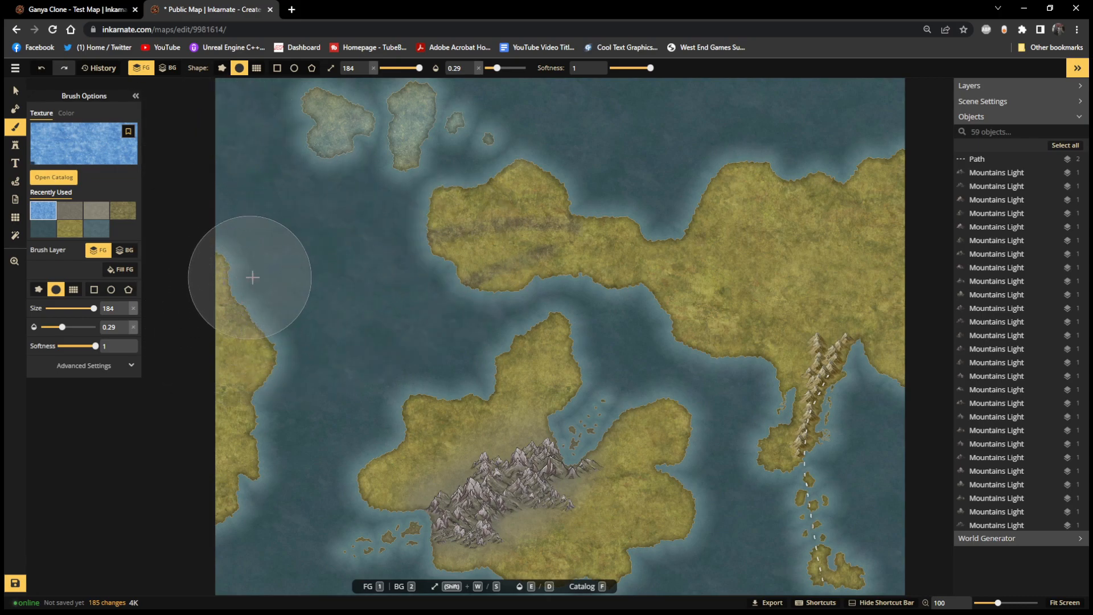
Paint the blue ice texture at size 184 along the northern coast of the upper landmass and over the northern islands
left_click_drag(317, 247, 834, 116)
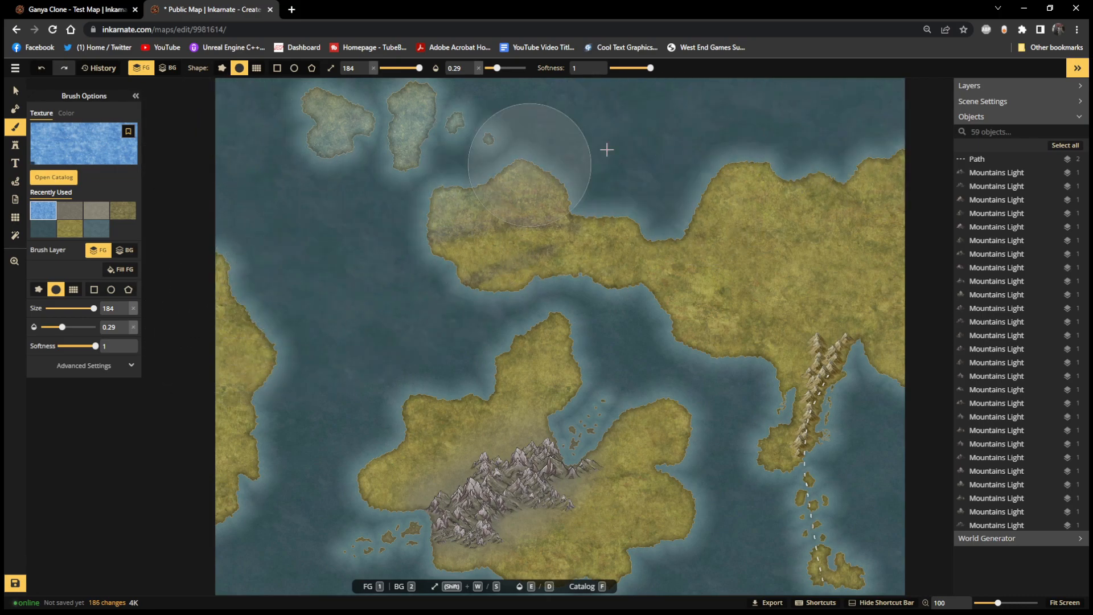
left_click_drag(555, 159, 908, 261)
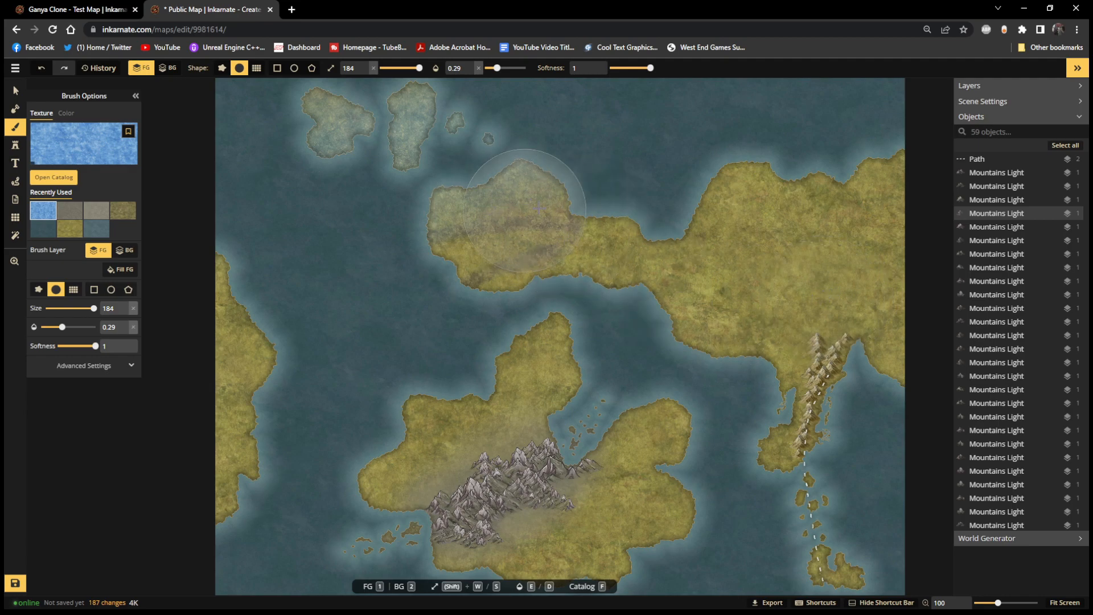
mouse_move(942, 191)
left_mouse_down()
mouse_move(685, 194)
mouse_move(737, 164)
mouse_move(988, 171)
left_mouse_up()
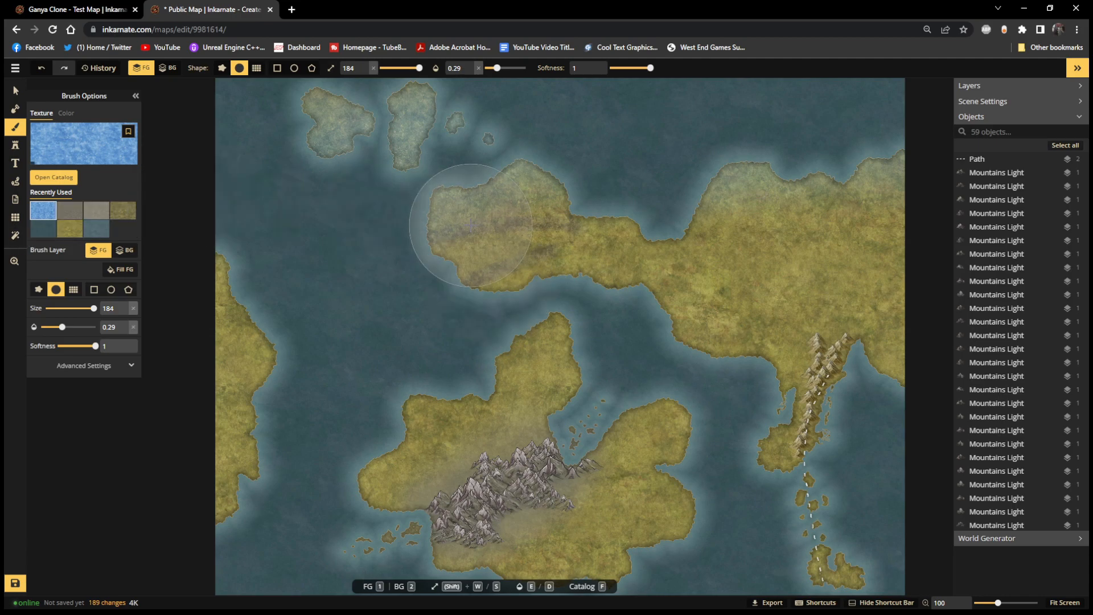
mouse_move(469, 225)
left_mouse_down()
mouse_move(369, 148)
mouse_move(267, 104)
left_mouse_up()
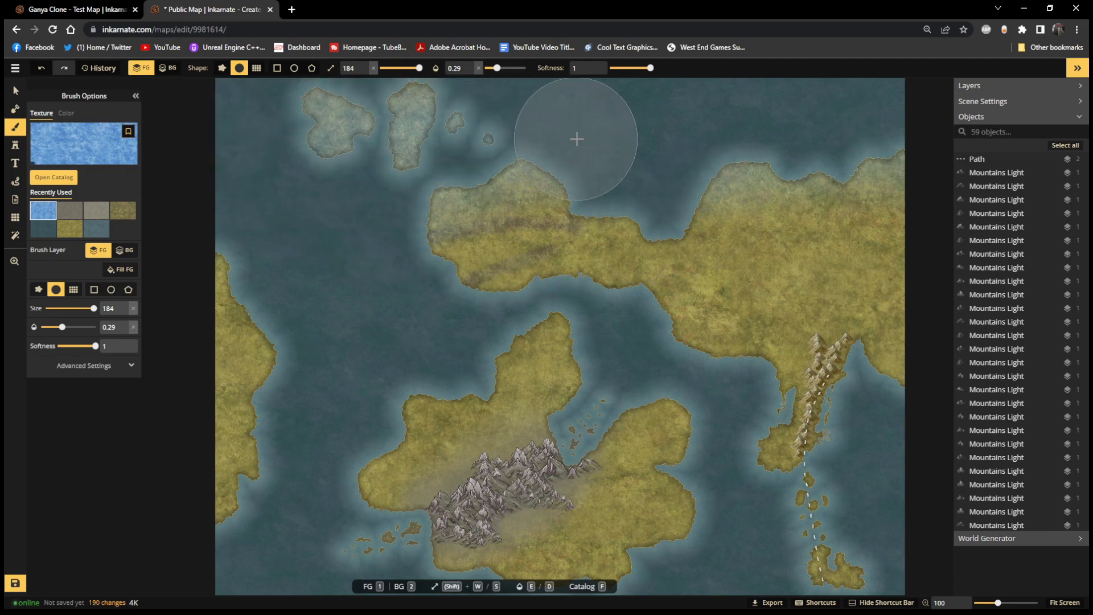
mouse_move(370, 81)
left_mouse_down()
mouse_move(273, 100)
mouse_move(444, 85)
left_mouse_up()
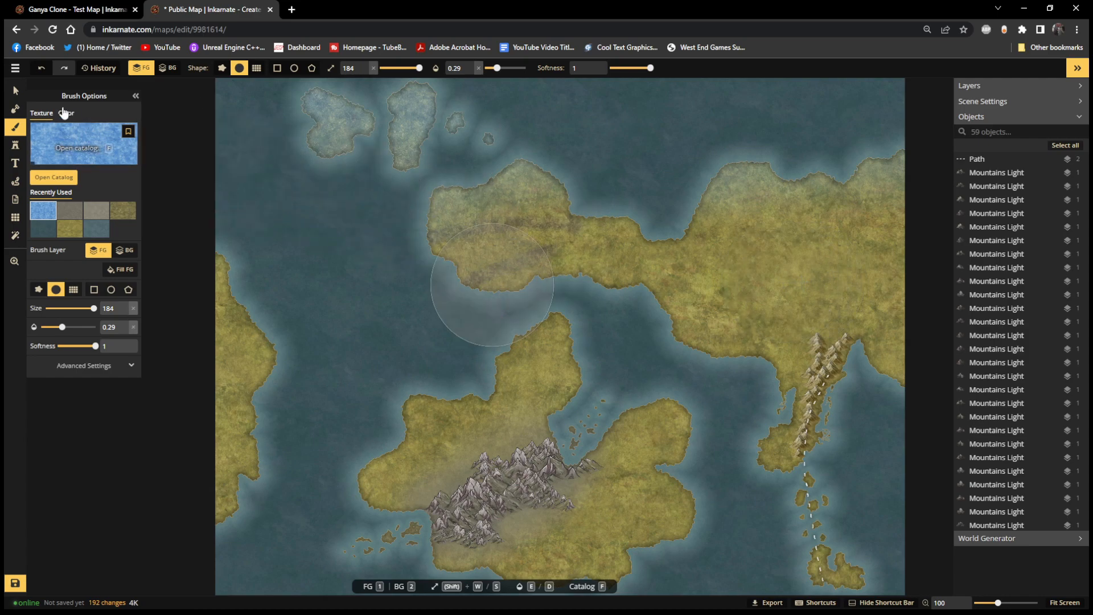
Choose the first, pale grey Ice & Snow texture and paint it at brush size 84 over the northern islands and the northern landmass's coast
left_click(55, 178)
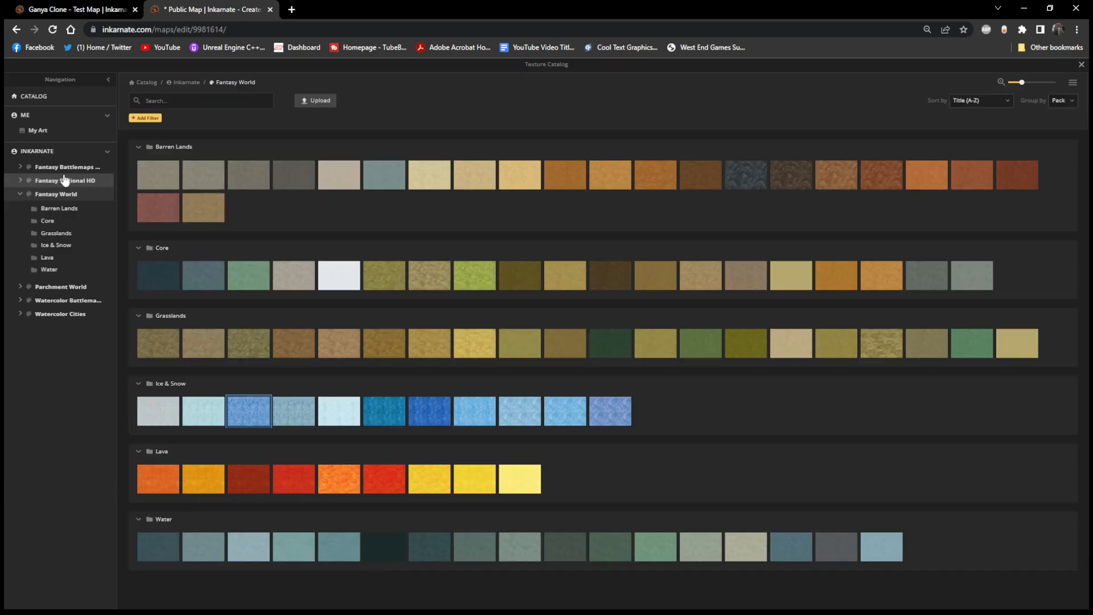
left_click(171, 423)
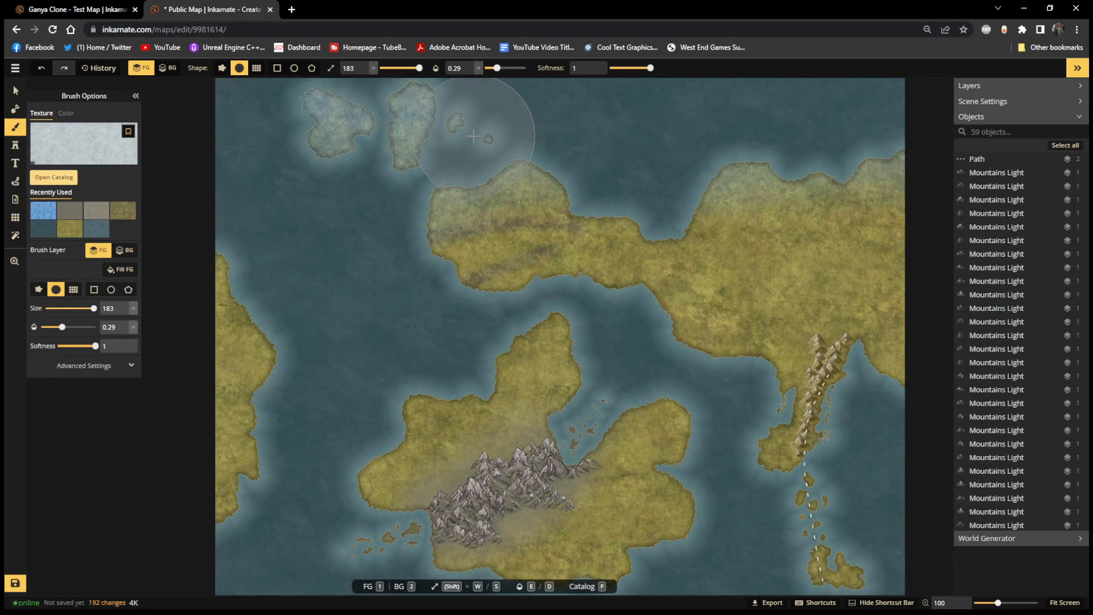
key("s")
key("s")
key("s")
key("s")
key("s")
key("s")
key("s")
key("s")
key("s")
key("s")
key("s")
key("s")
key("s")
key("s")
key("s")
key("s")
key("s")
key("s")
key("s")
key("s")
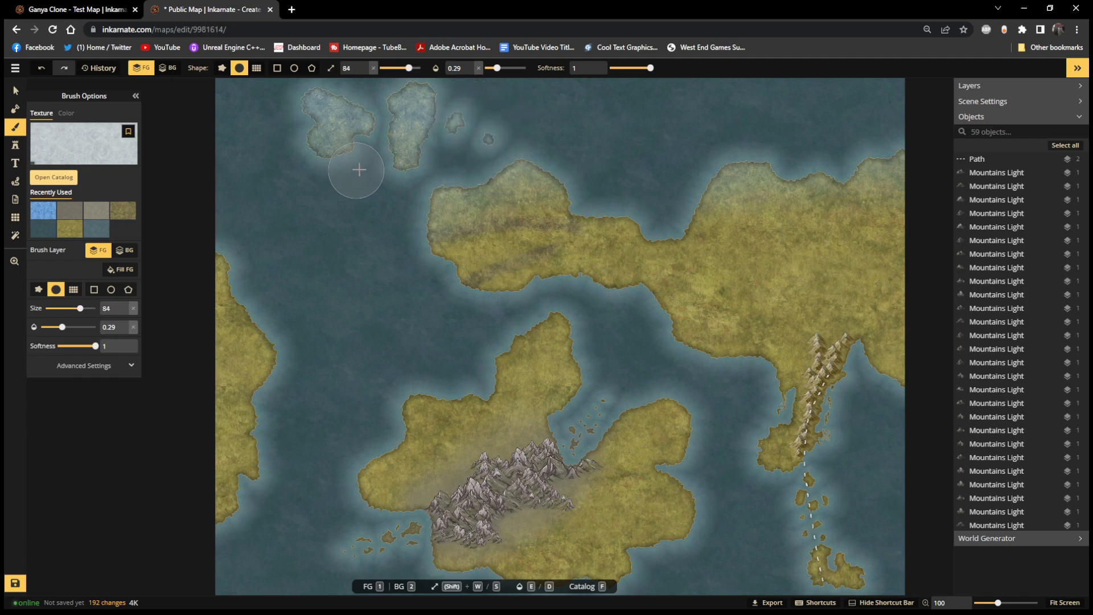
left_click_drag(302, 170, 370, 145)
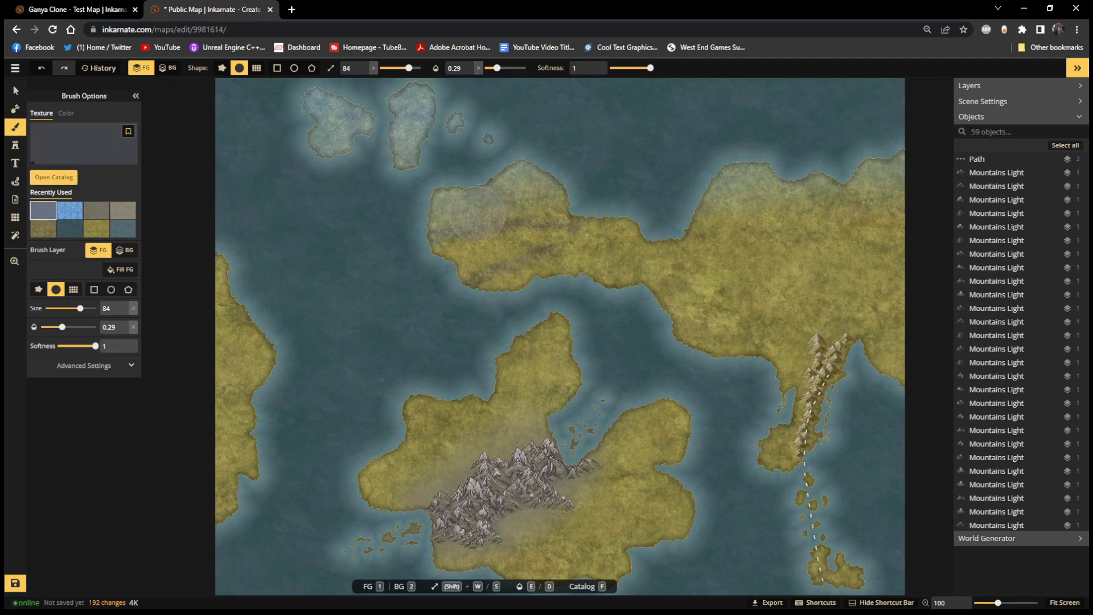
left_click_drag(375, 183, 617, 135)
mouse_move(278, 154)
left_mouse_down()
mouse_move(795, 162)
mouse_move(934, 293)
left_mouse_up()
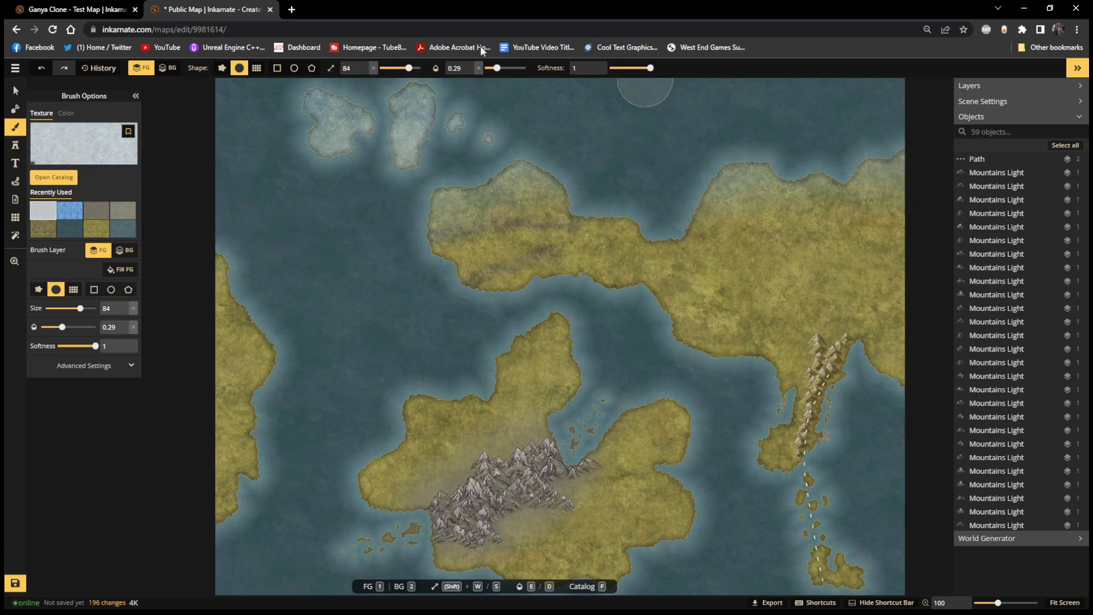
Lower the brush opacity to 0.2 and blend more pale ice along the northern landmass's upper coastline
left_click(470, 71)
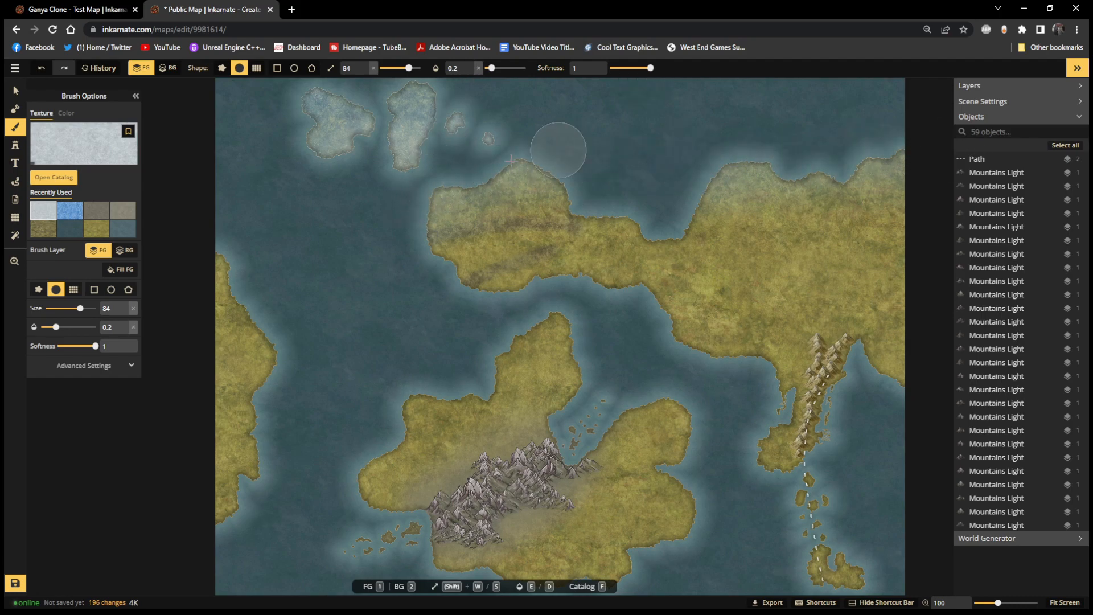
mouse_move(370, 222)
left_mouse_down()
mouse_move(459, 185)
mouse_move(934, 185)
left_mouse_up()
mouse_move(652, 180)
left_mouse_down()
mouse_move(831, 161)
mouse_move(940, 170)
left_mouse_up()
mouse_move(812, 169)
left_mouse_down()
mouse_move(943, 151)
mouse_move(962, 226)
left_mouse_up()
left_click_drag(774, 151, 939, 157)
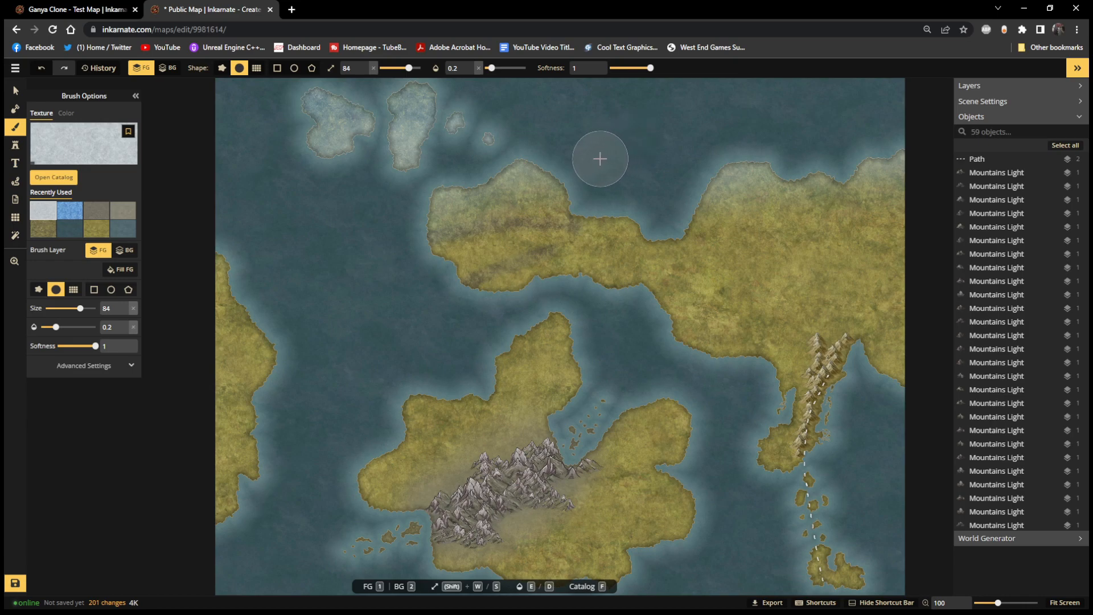
left_click_drag(351, 261, 559, 208)
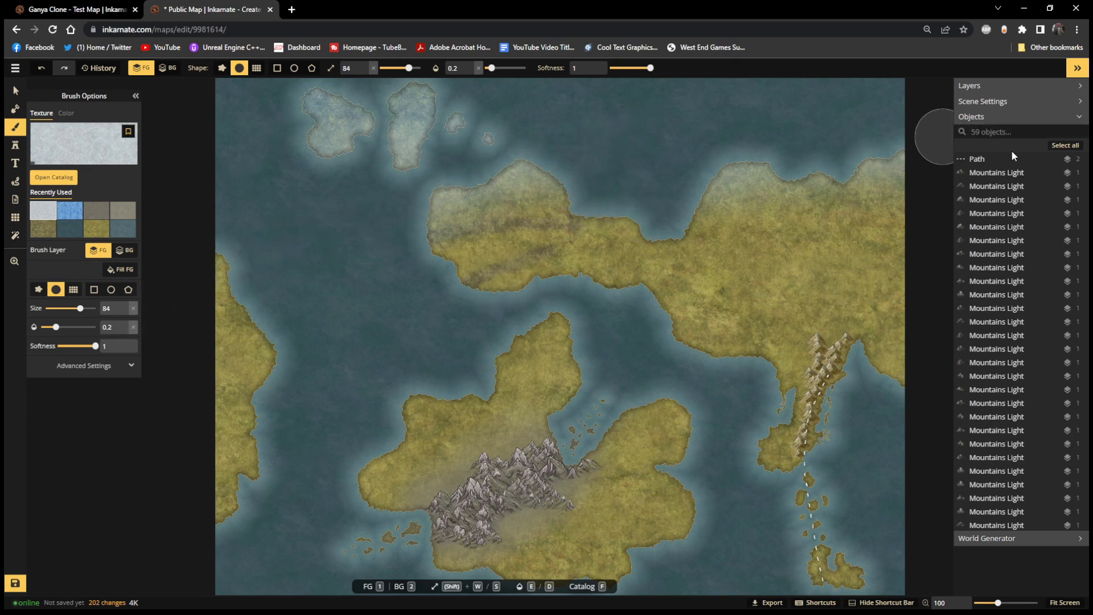
Dab the pale ice texture at opacity 0.2 onto the northern tip of the landmass at the map's western edge
scroll(407, 305, "down", 2)
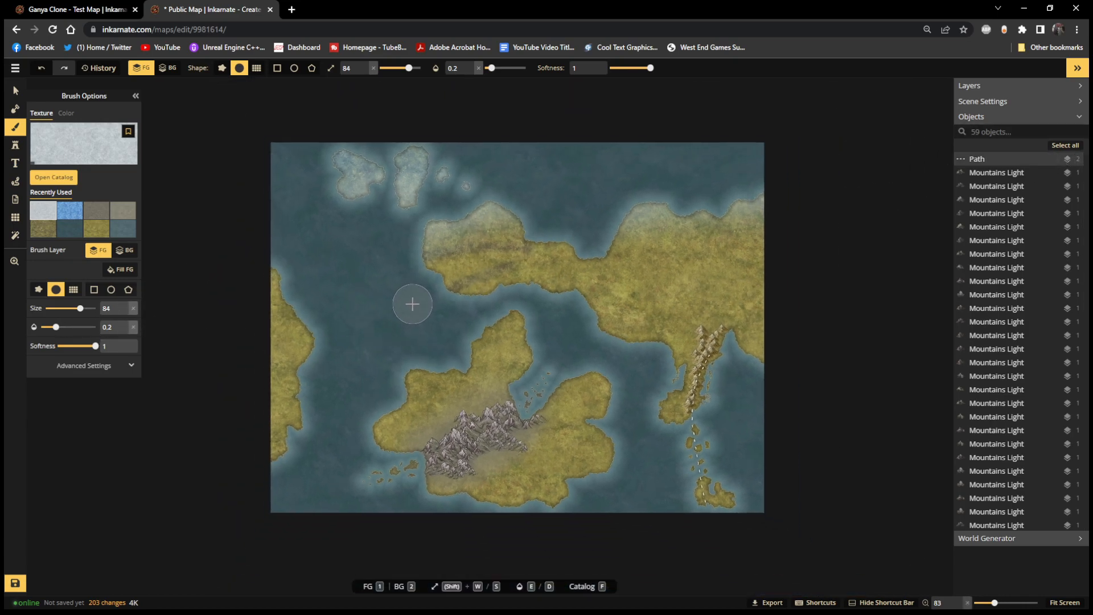
scroll(411, 304, "down", 1)
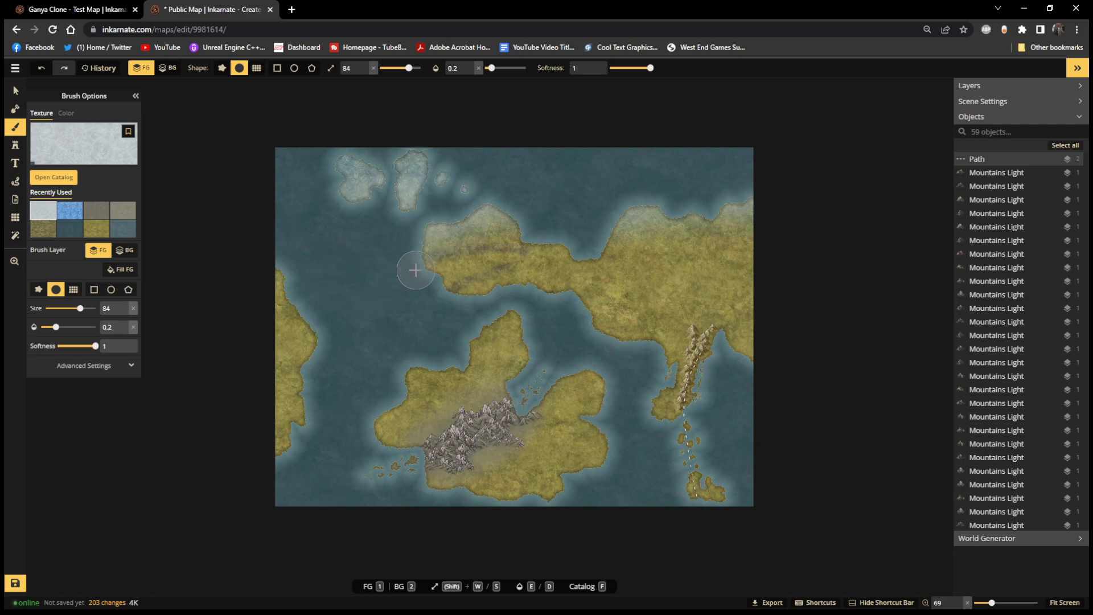
left_click(280, 283)
left_click(281, 283)
left_click(290, 285)
left_click(294, 283)
left_click(282, 281)
left_click(295, 281)
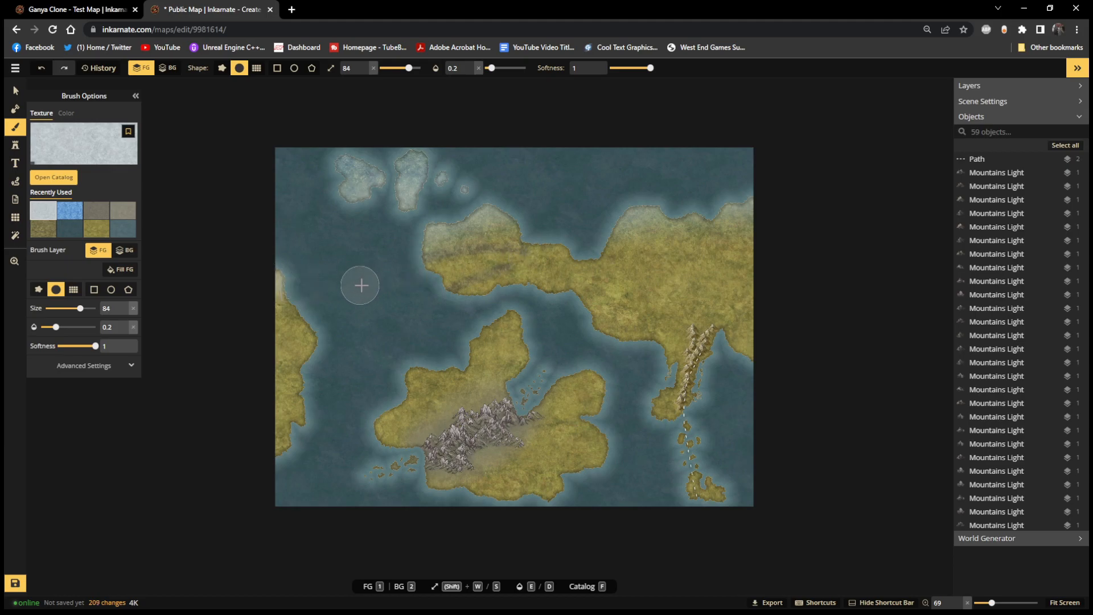
Extend the pale ice southward across the northern landmass with overlapping strokes, and undo the last stroke
left_click_drag(392, 273, 590, 242)
left_click_drag(392, 261, 599, 229)
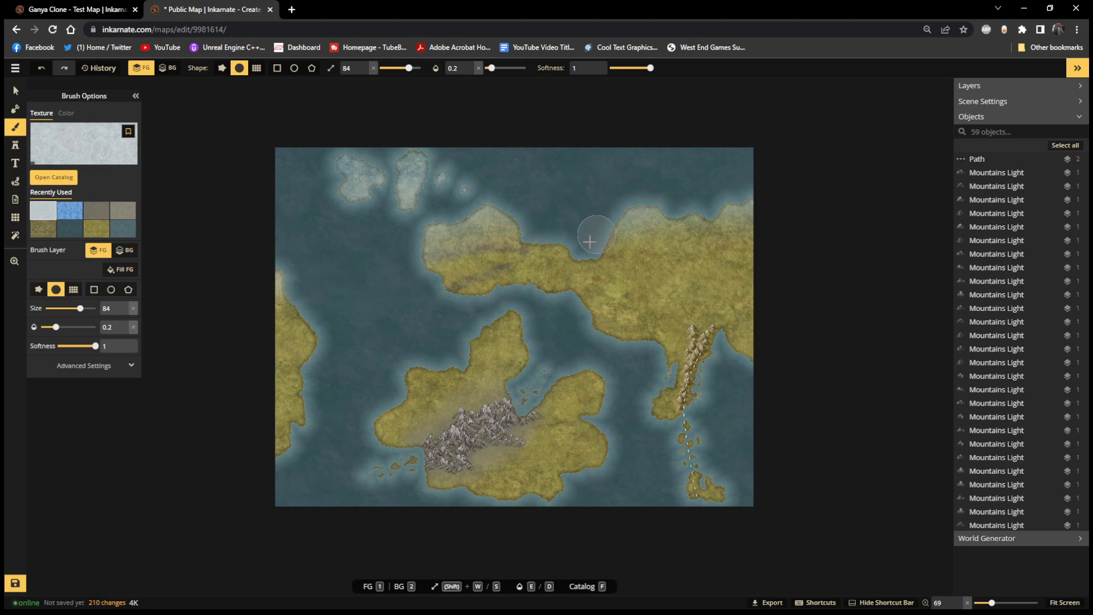
mouse_move(392, 270)
left_mouse_down()
mouse_move(579, 247)
mouse_move(607, 255)
mouse_move(639, 240)
mouse_move(845, 219)
left_mouse_up()
mouse_move(605, 217)
left_mouse_down()
mouse_move(885, 197)
mouse_move(627, 234)
mouse_move(862, 232)
left_mouse_up()
left_click_drag(594, 244, 857, 229)
left_click_drag(434, 257, 883, 267)
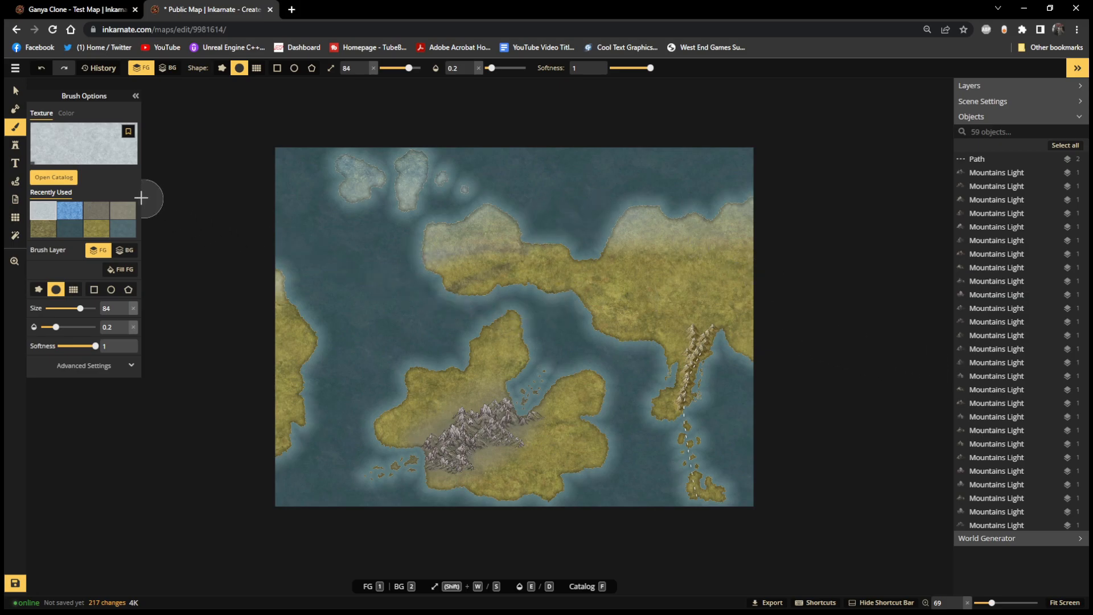
key("ctrl+z")
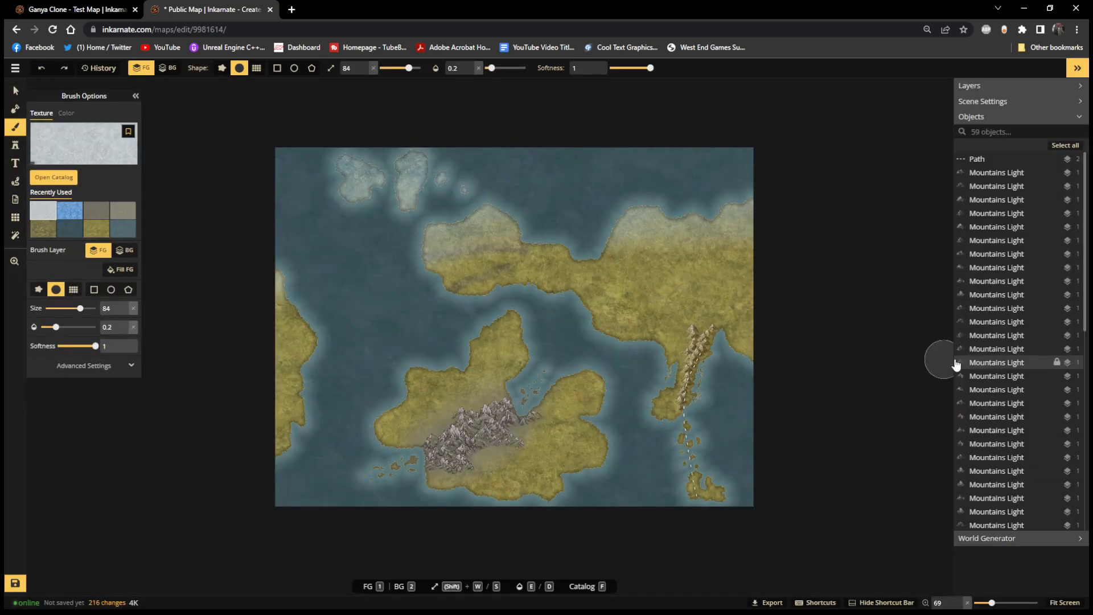
Choose the second, brown Grasslands texture from the Fantasy World catalog and set the brush opacity to 0.3
scroll(598, 301, "up", 1)
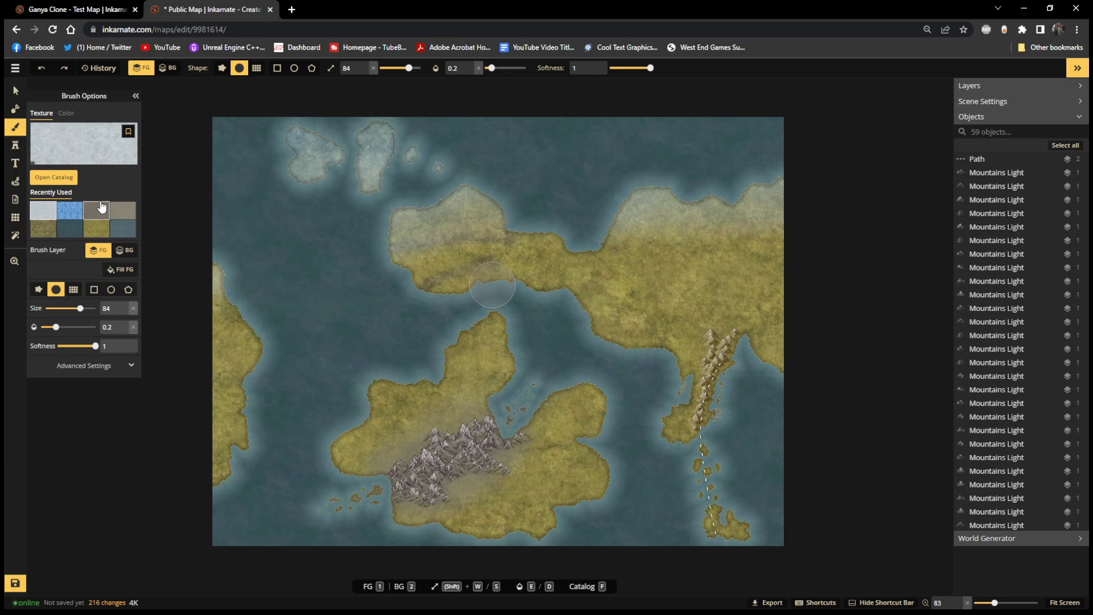
left_click(52, 177)
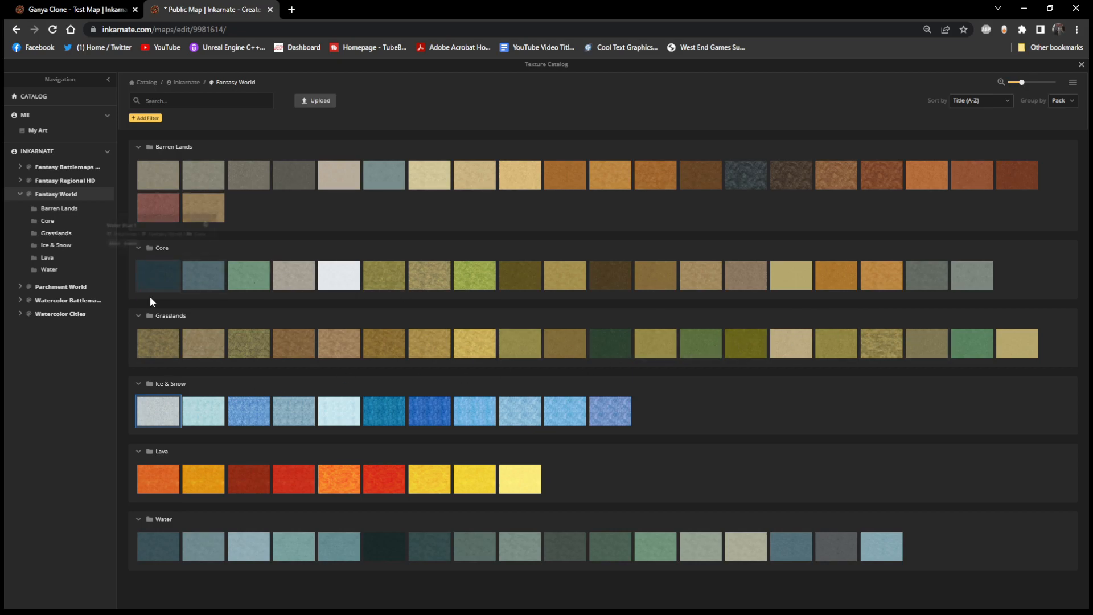
mouse_move(210, 353)
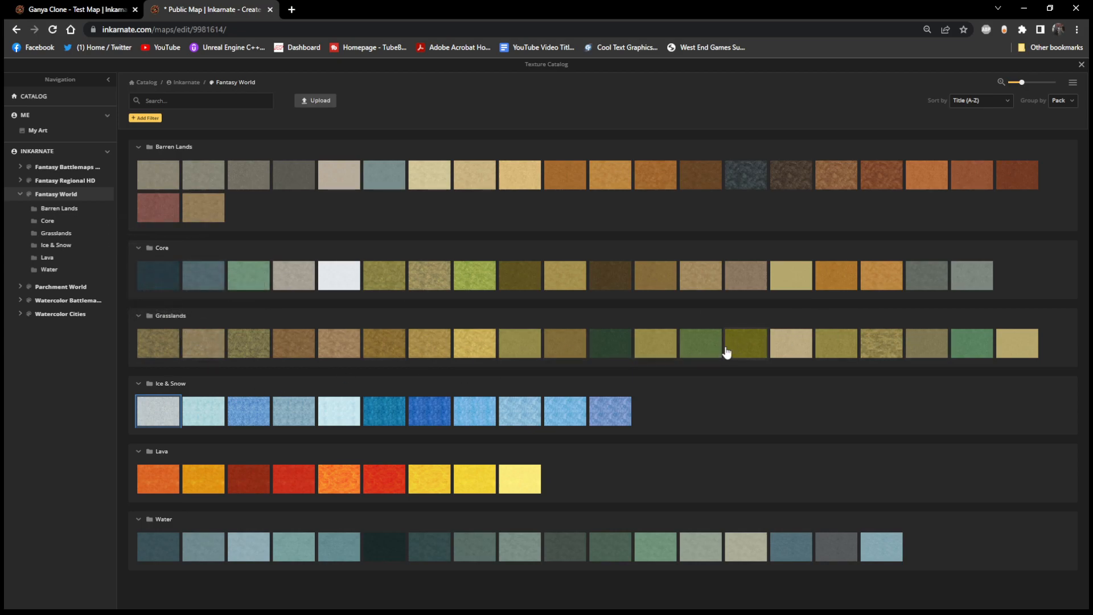
mouse_move(653, 347)
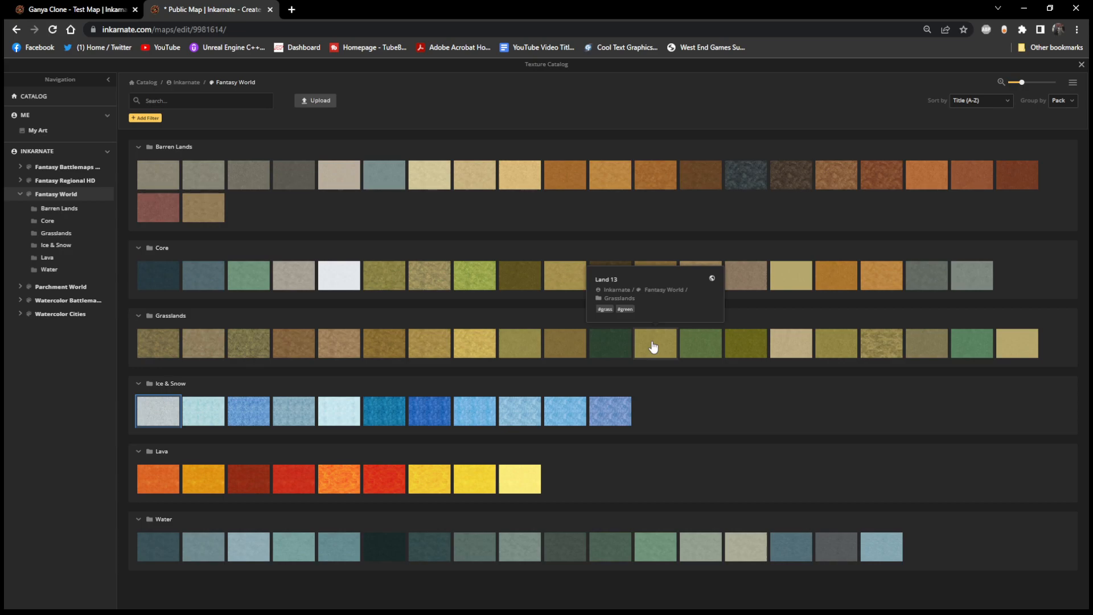
mouse_move(835, 346)
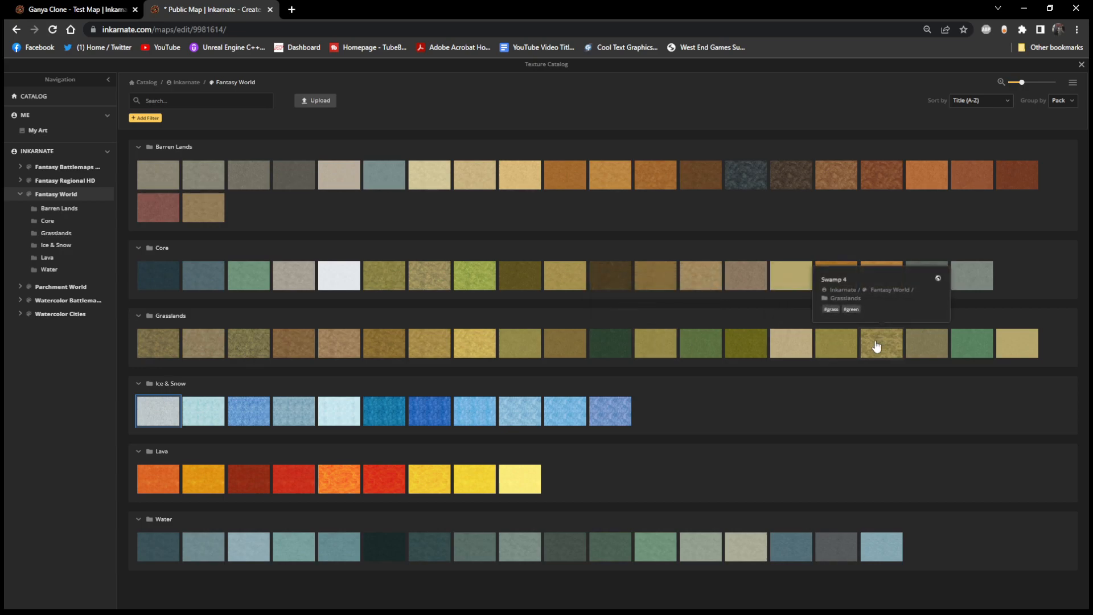
mouse_move(1019, 346)
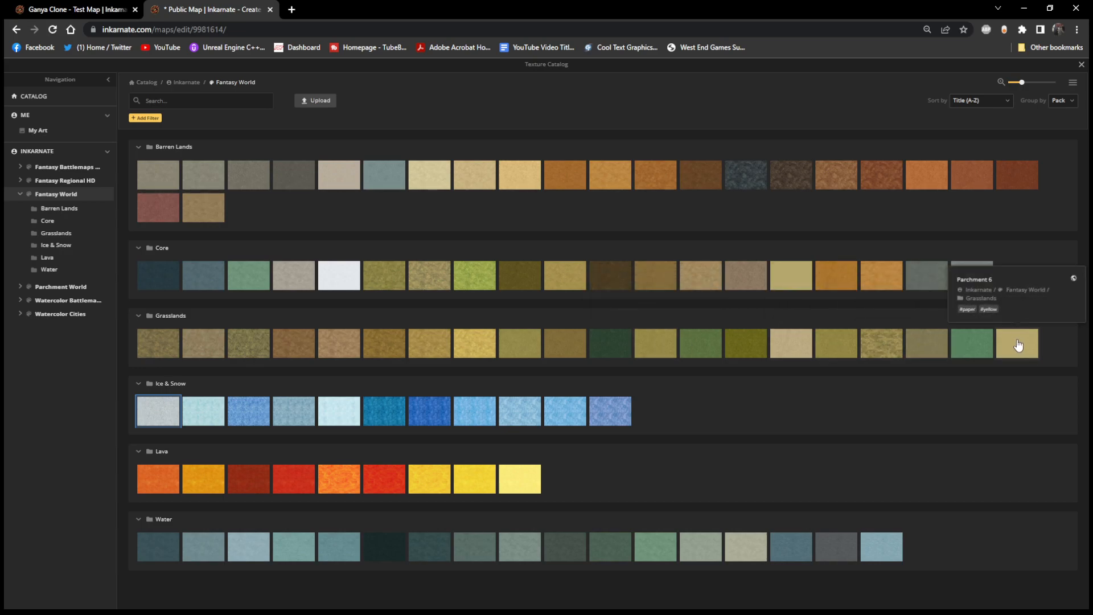
mouse_move(162, 363)
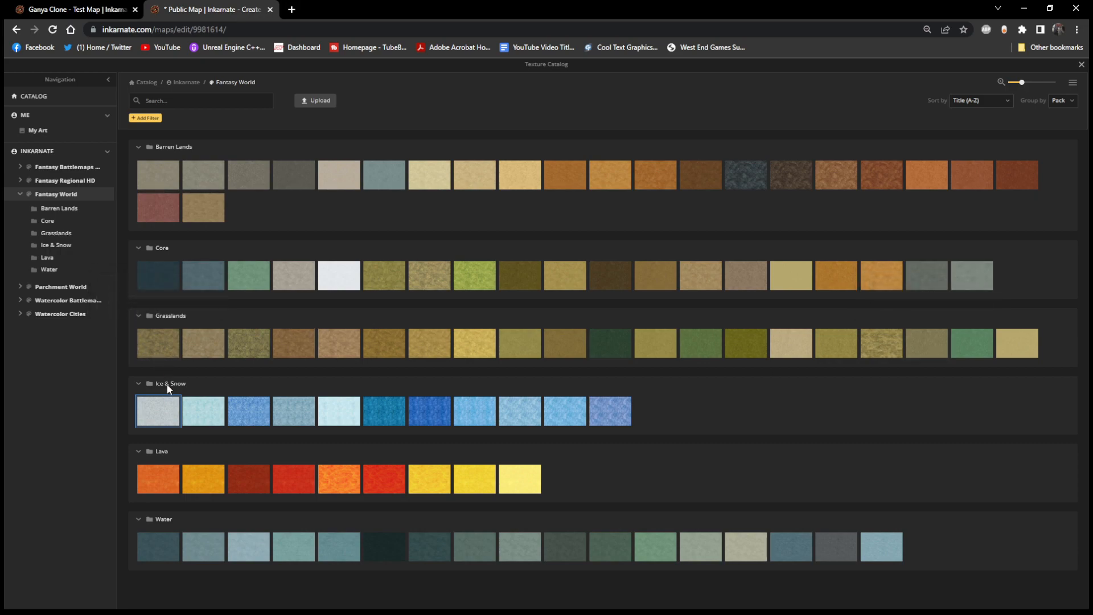
mouse_move(528, 280)
left_click(203, 359)
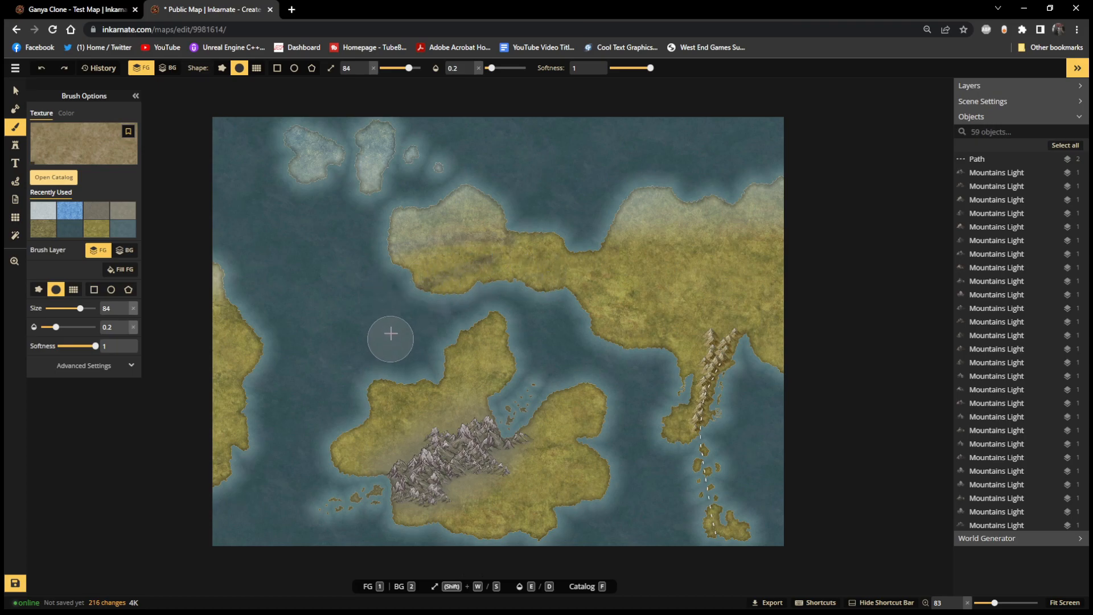
left_click(470, 66)
left_click(469, 66)
left_click(469, 66)
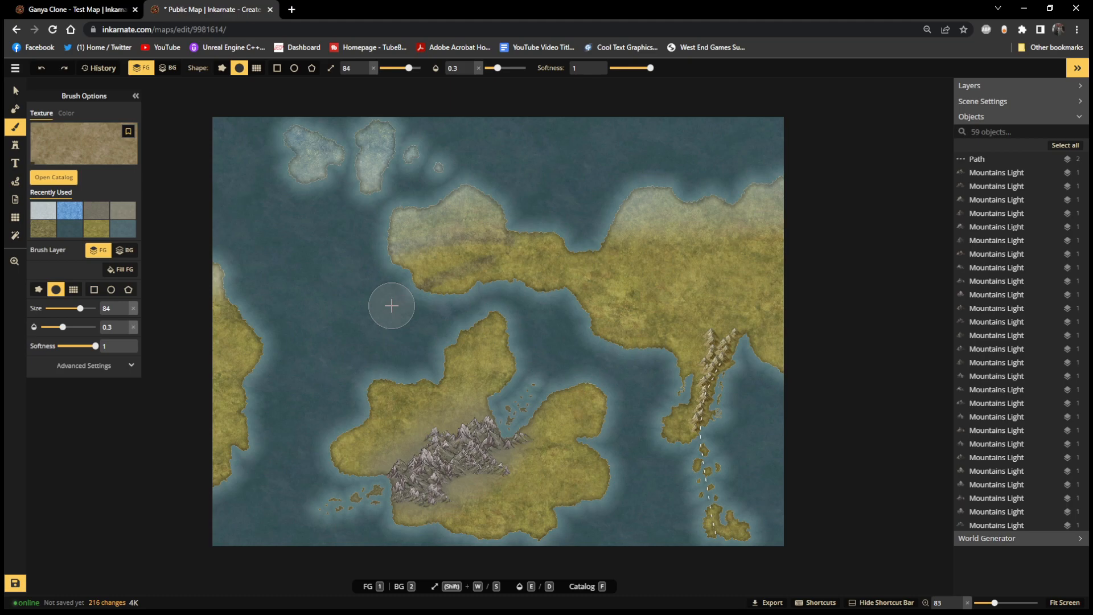
Paint the brown texture at size 84 over the ground below the ice on the western part of the northern landmass
left_click(344, 281)
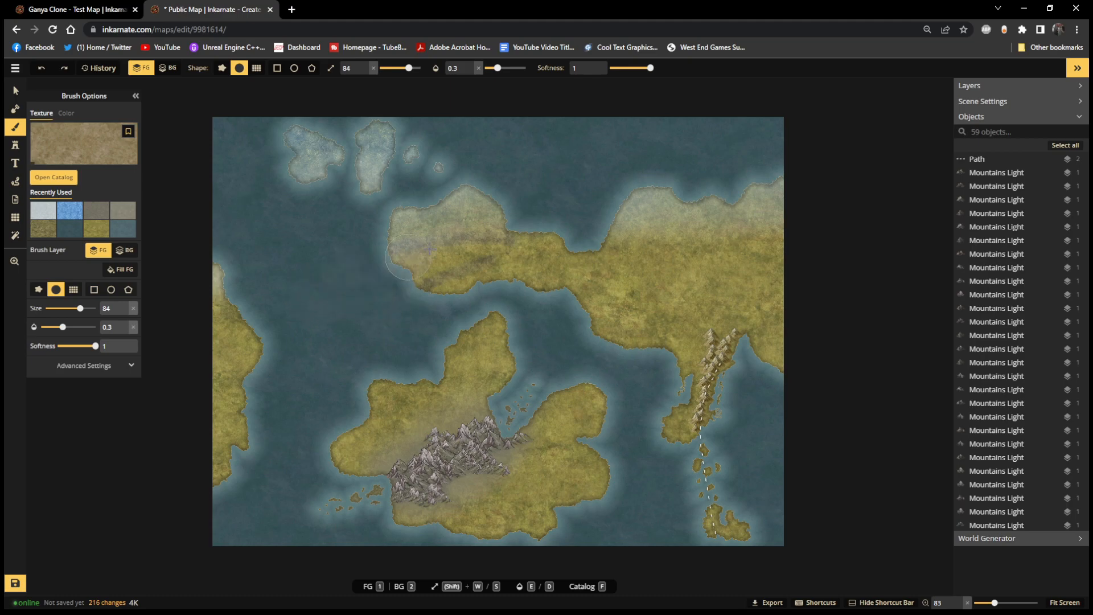
left_click(480, 262)
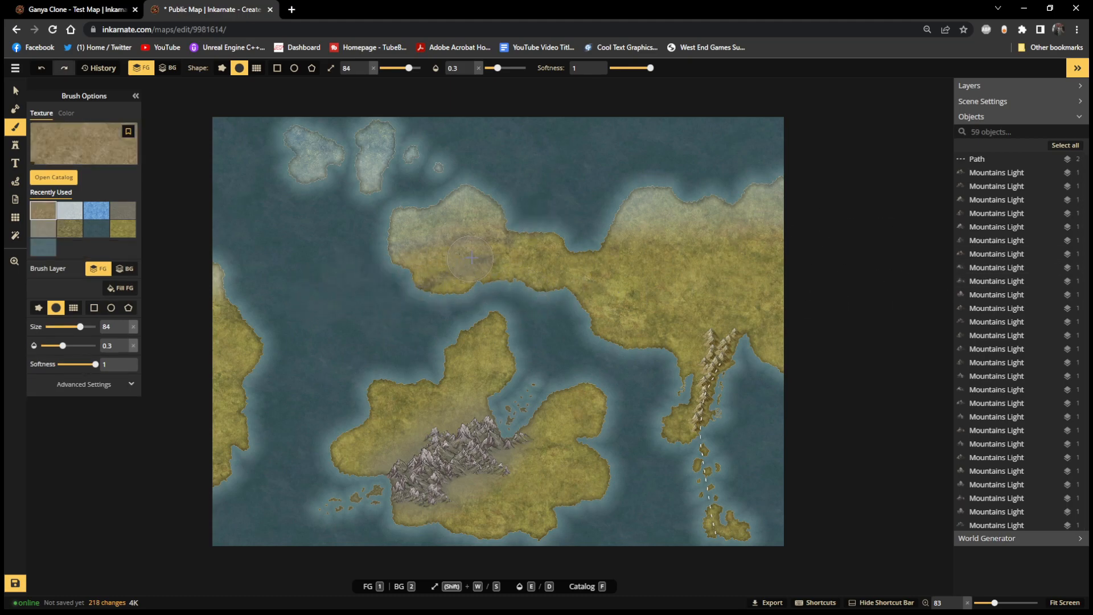
left_click(439, 286)
left_click(450, 294)
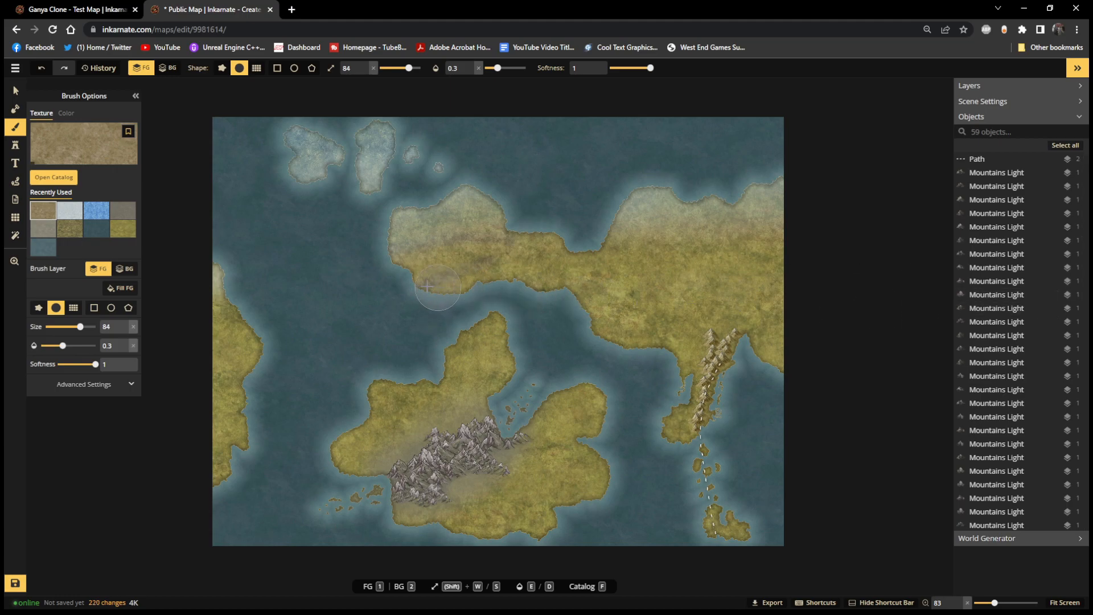
left_click(539, 291)
Sweep the brown texture at opacity 0.3 across the northern landmass to the map's eastern edge, blending the ice into the grassland
left_click_drag(603, 230, 857, 217)
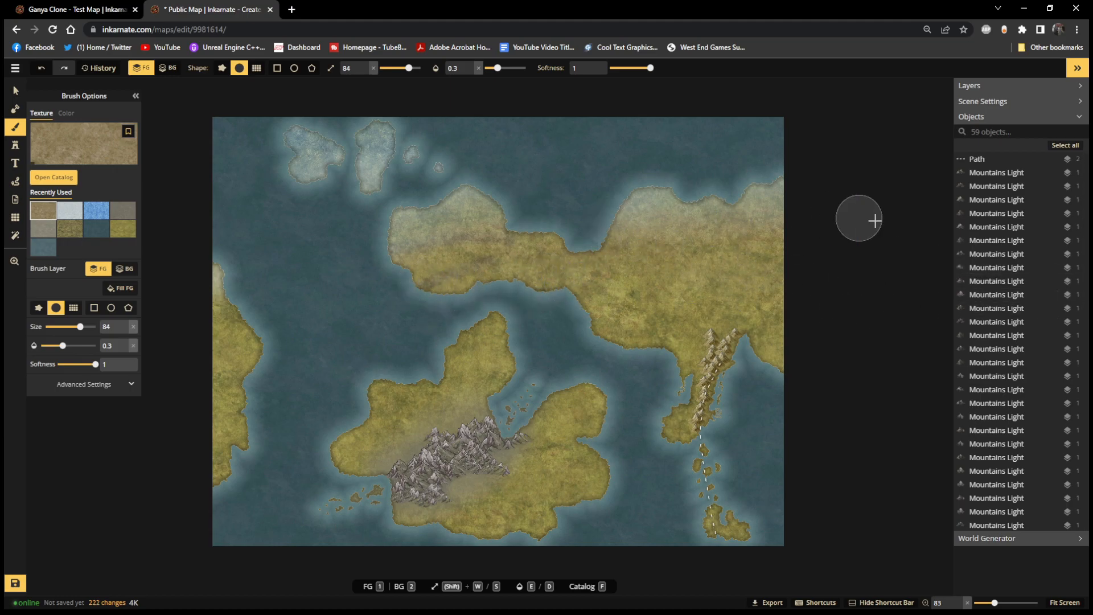
left_click_drag(422, 301, 900, 289)
left_click_drag(435, 297, 926, 263)
left_click_drag(349, 261, 933, 271)
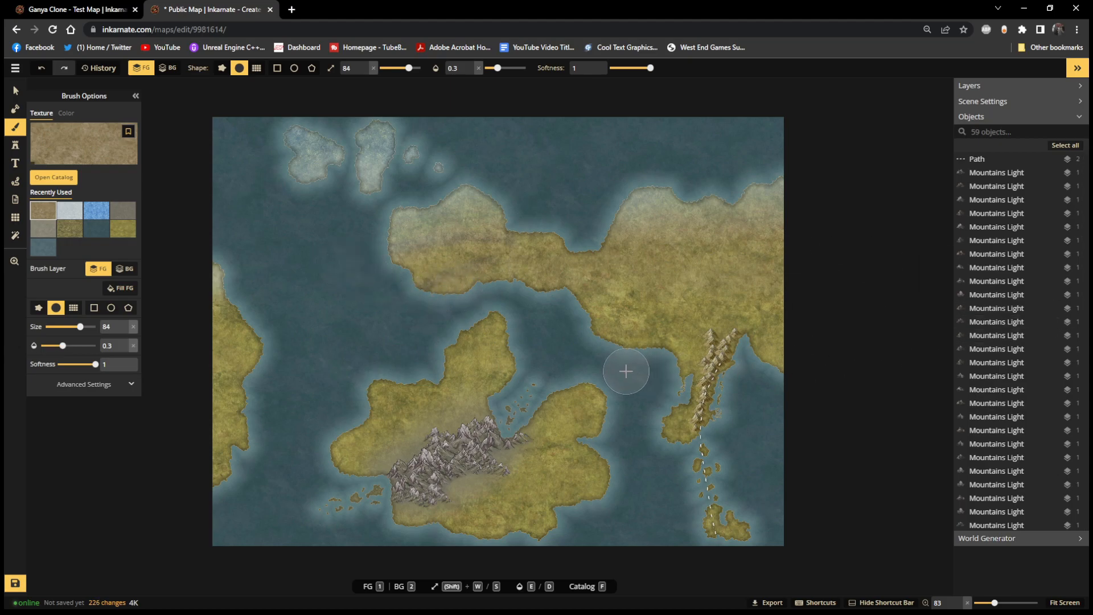
mouse_move(444, 288)
left_mouse_down()
mouse_move(814, 281)
mouse_move(903, 333)
left_mouse_up()
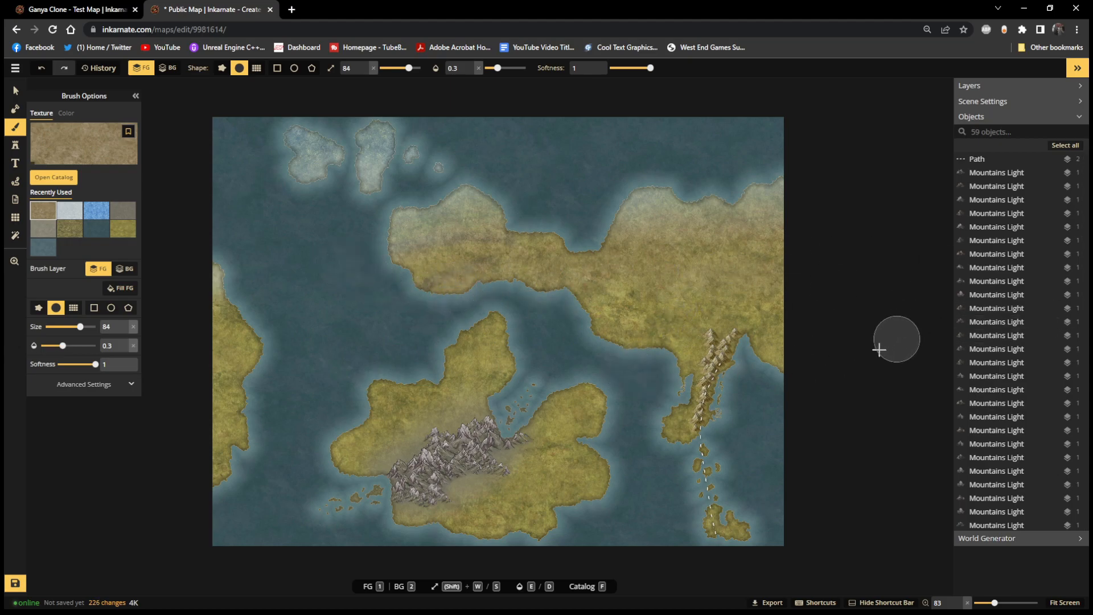
left_click_drag(410, 288, 933, 273)
left_click_drag(434, 301, 939, 281)
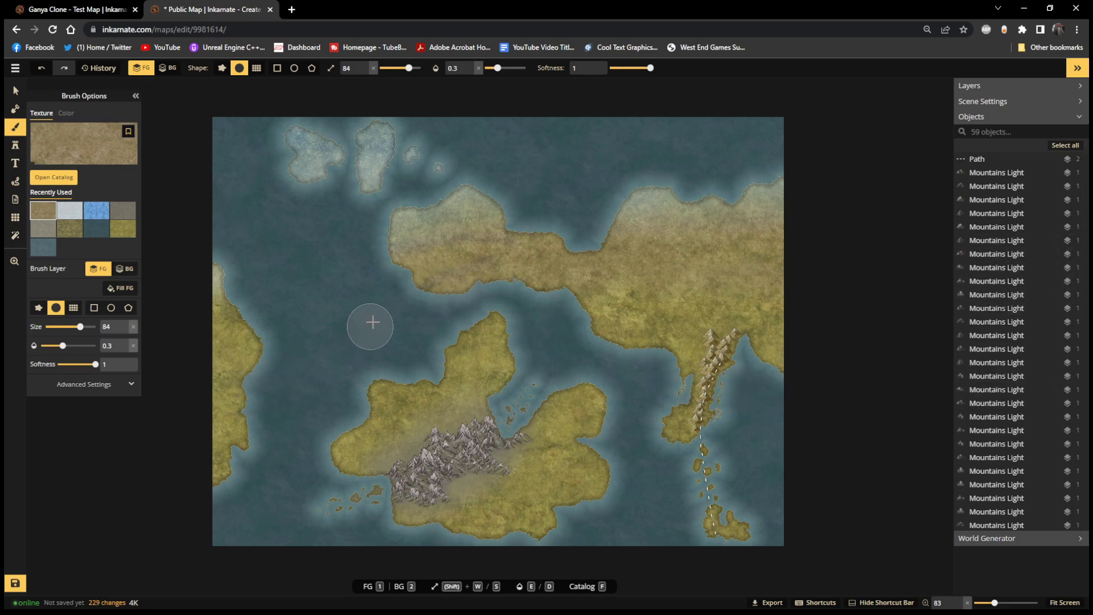
Paint the brown texture below the ice on the landmass at the map's western edge, and save the map
mouse_move(273, 302)
left_mouse_down()
mouse_move(189, 340)
mouse_move(239, 311)
mouse_move(164, 323)
left_mouse_up()
mouse_move(238, 315)
left_mouse_down()
mouse_move(162, 338)
mouse_move(226, 316)
mouse_move(168, 302)
left_mouse_up()
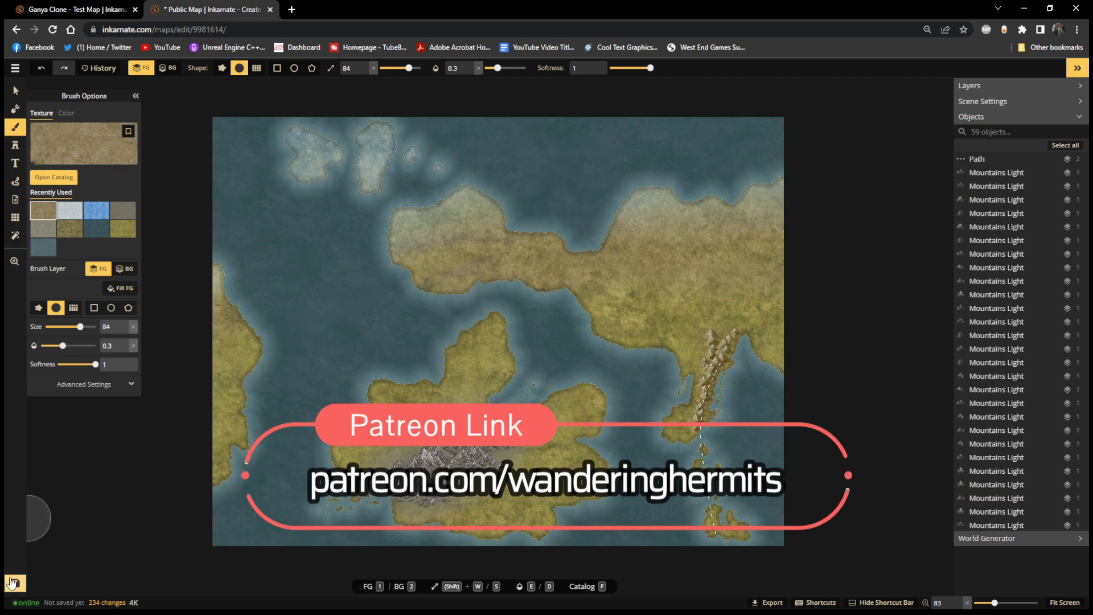
left_click(20, 580)
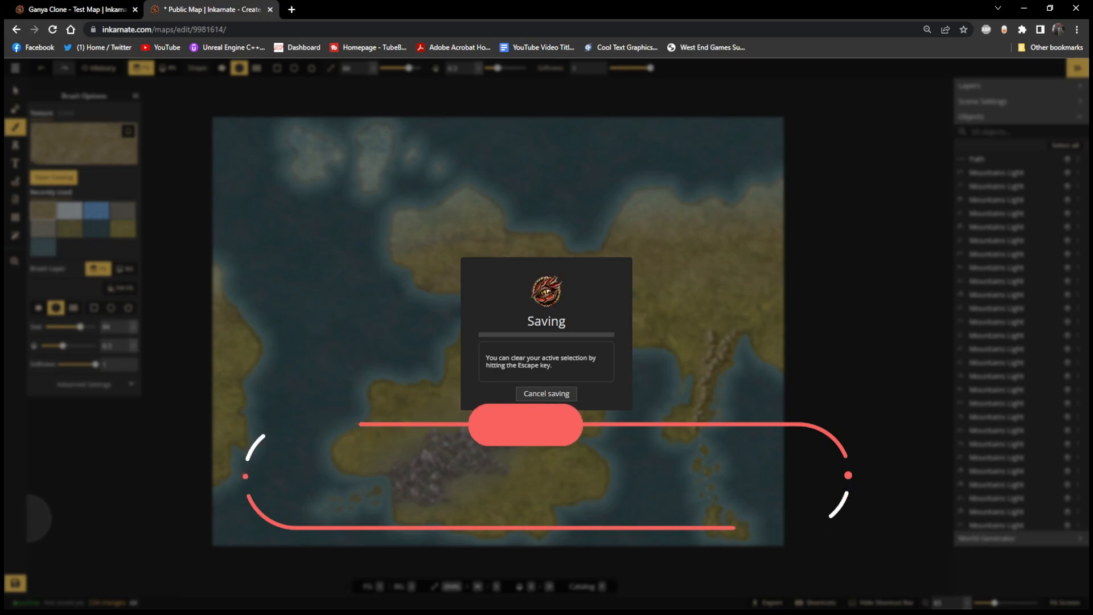